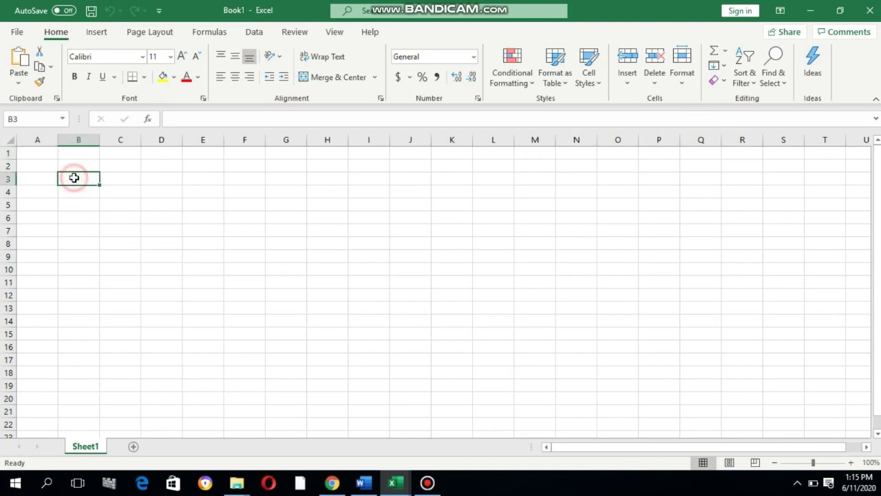
type("A. Pretes")
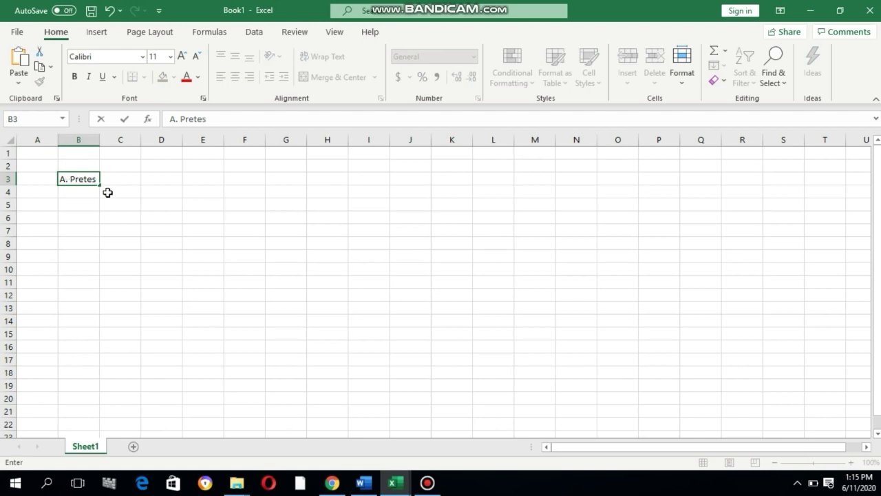
left_click(108, 226)
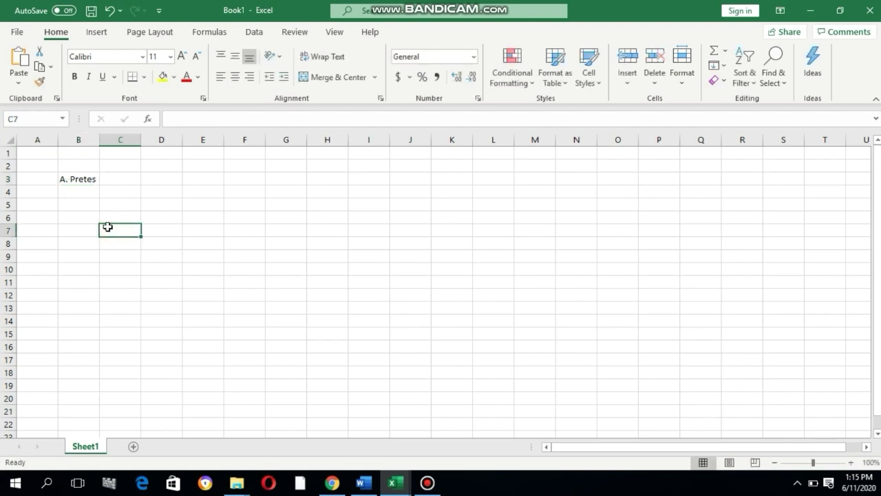
left_click(92, 195)
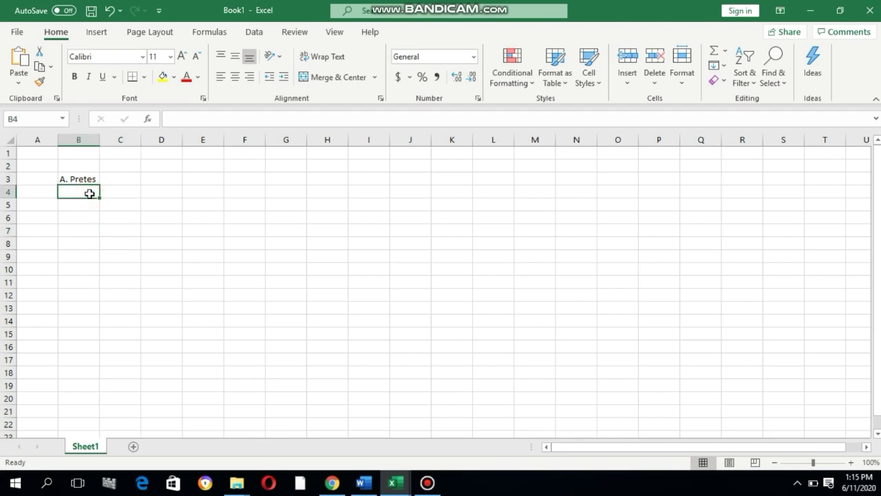
Enter the table headers N0 in cell B5 and Soal 1 in cell C5
left_click(76, 205)
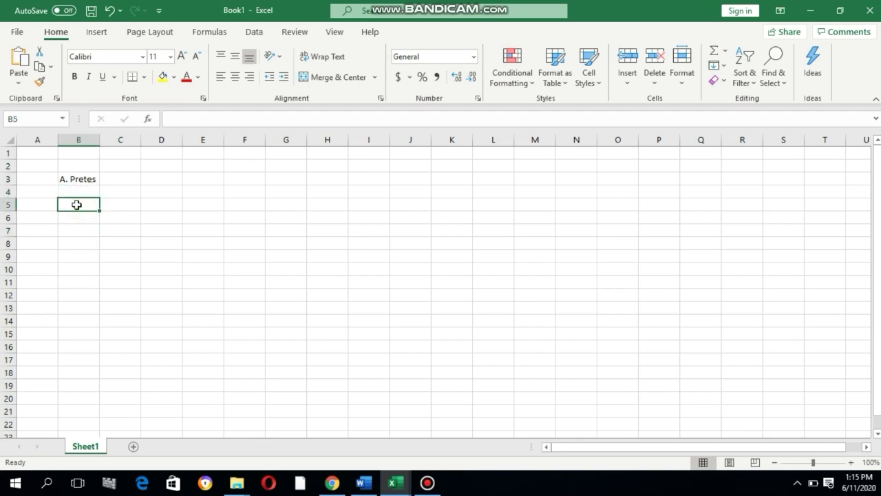
type("N0")
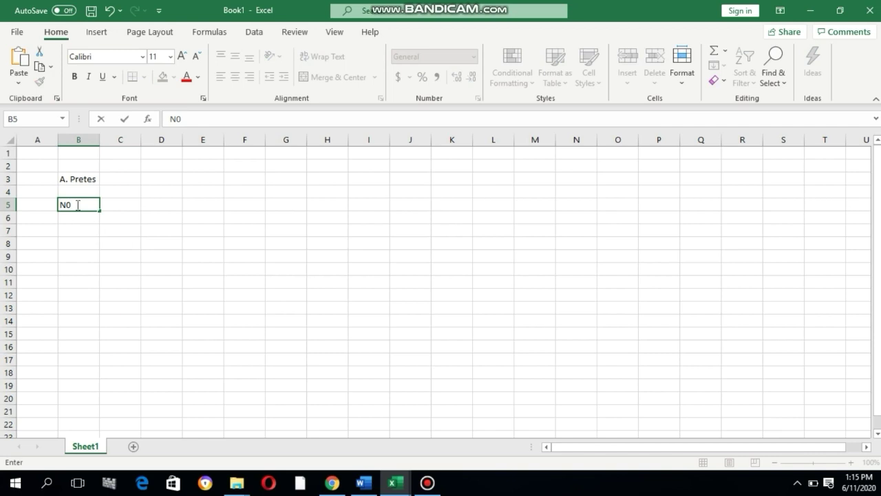
key("Tab")
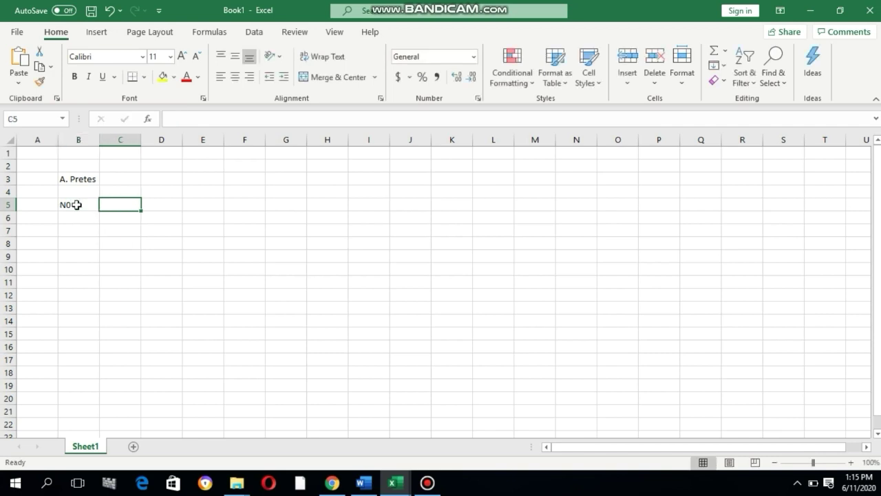
type("Soal 1")
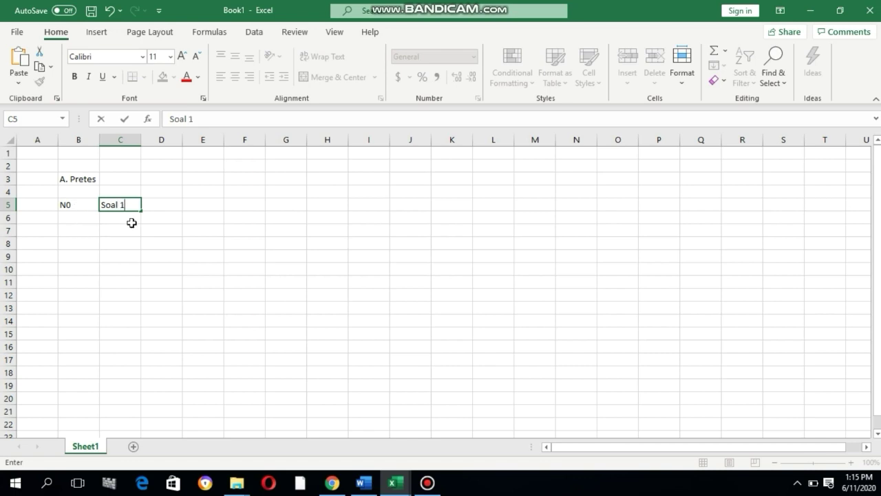
key("Return")
Fill the Soal 1 header across to G5 so the headers run from Soal 1 to Soal 5
left_click(155, 205)
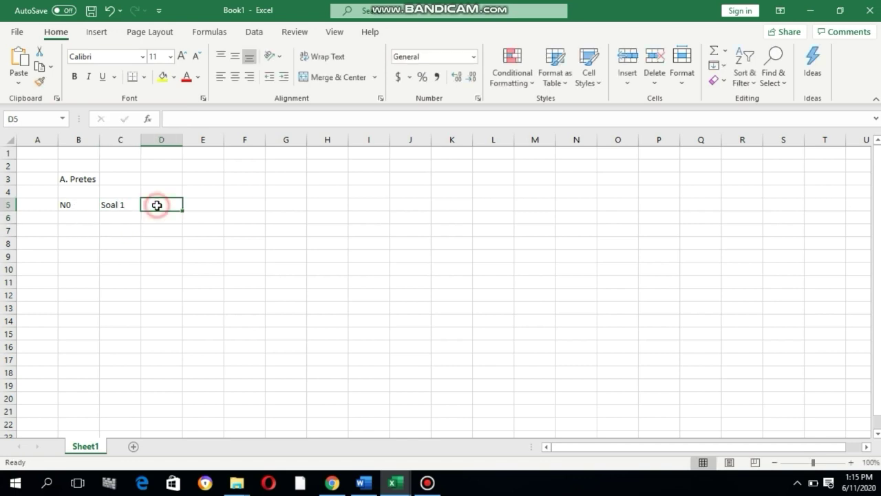
left_click(115, 210)
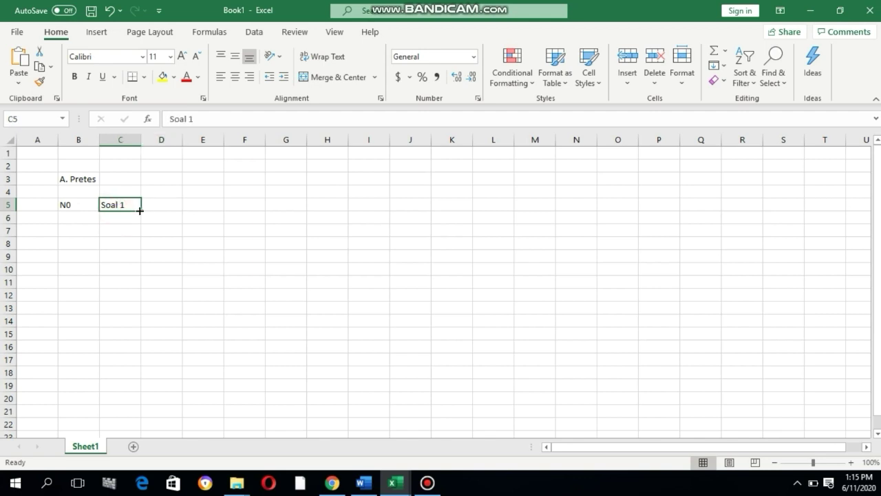
left_click_drag(139, 210, 295, 211)
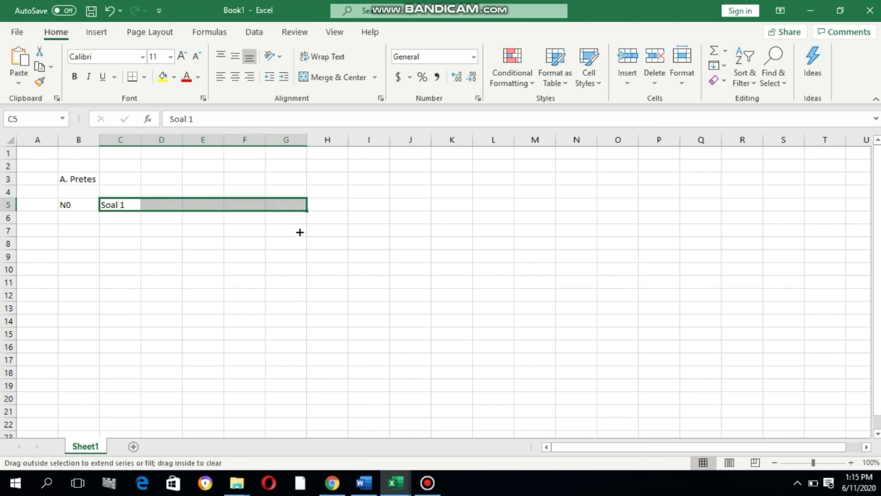
Number the table rows 1 to 40 in B6:B45 as a filled series and centre the numbers
left_click(80, 222)
type("1")
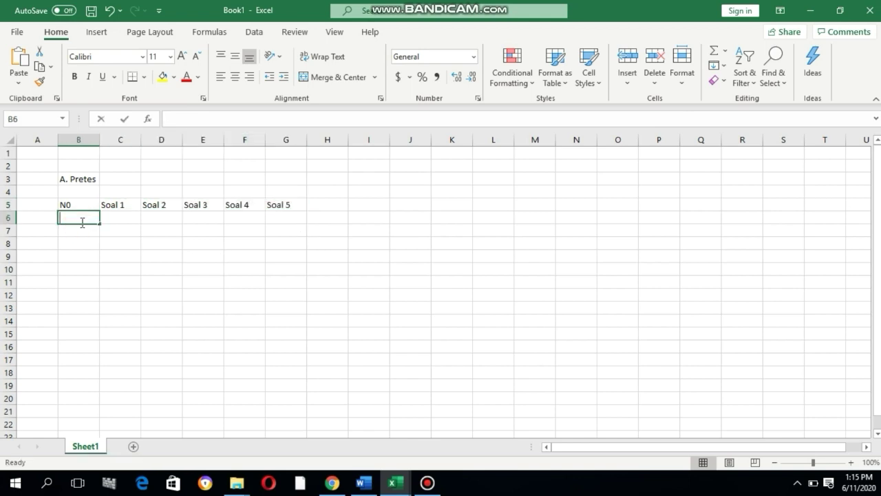
key("Return")
type("2")
left_click(81, 221)
left_click_drag(82, 222, 95, 387)
scroll(305, 323, "up", 9)
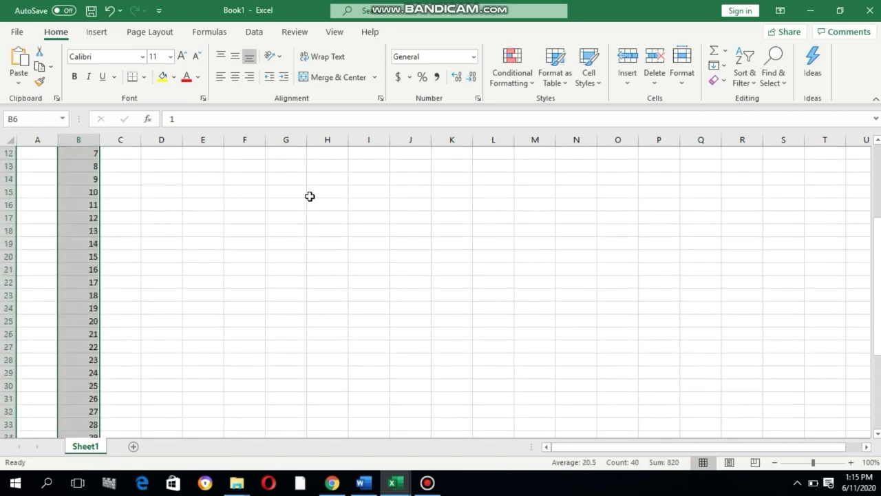
left_click(235, 77)
Centre the contents of the whole table range B5:G45 horizontally
left_click_drag(73, 203, 281, 335)
key("shift+Down")
key("shift+Down")
key("shift+Down")
key("shift+Down")
key("shift+Down")
key("shift+Down")
key("shift+Down")
key("shift+Down")
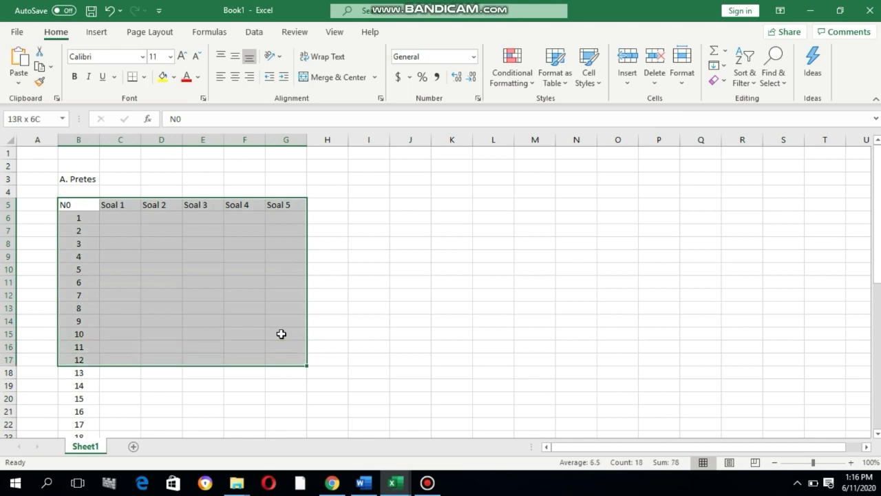
key("shift+Down")
key("shift+Down")
key("shift+Down")
key("shift+Down")
key("shift+Down")
key("shift+Down")
key("shift+Down")
key("shift+Down")
key("shift+Down")
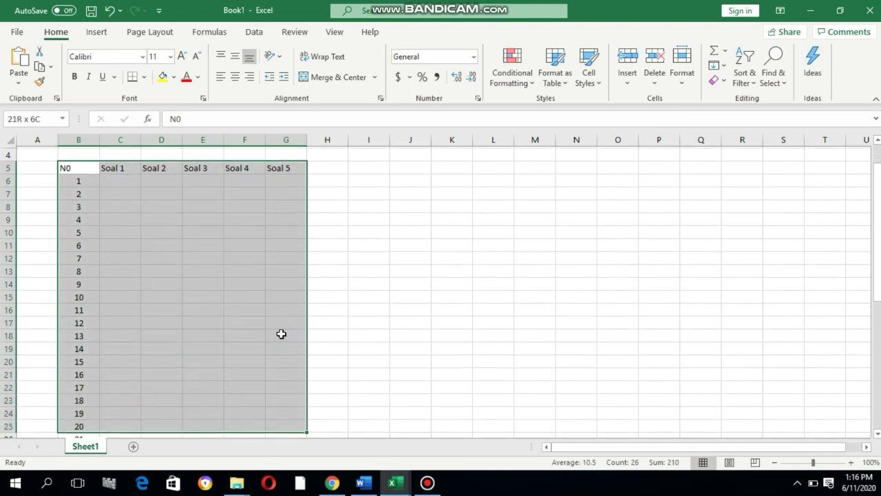
key("shift+Down")
key("shift+Down")
key("shift+Down")
key("shift+Down")
key("shift+Down")
key("shift+Down")
key("shift+Down")
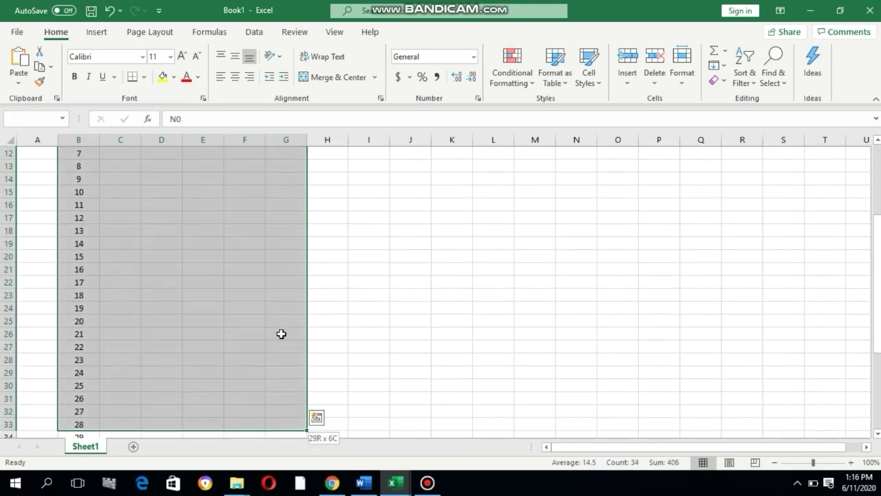
key("shift+Down")
key("shift+Down")
key("shift+Down")
key("shift+Down")
key("shift+Down")
key("shift+Down")
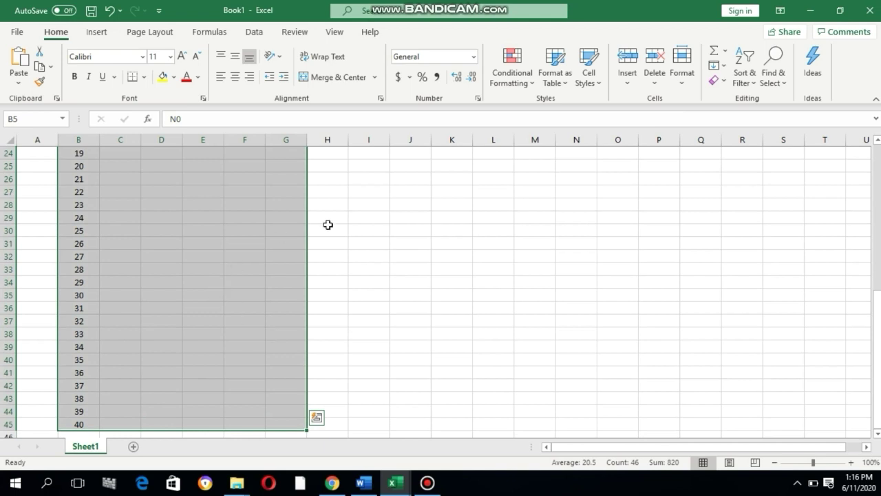
left_click(236, 77)
scroll(335, 262, "up", 8)
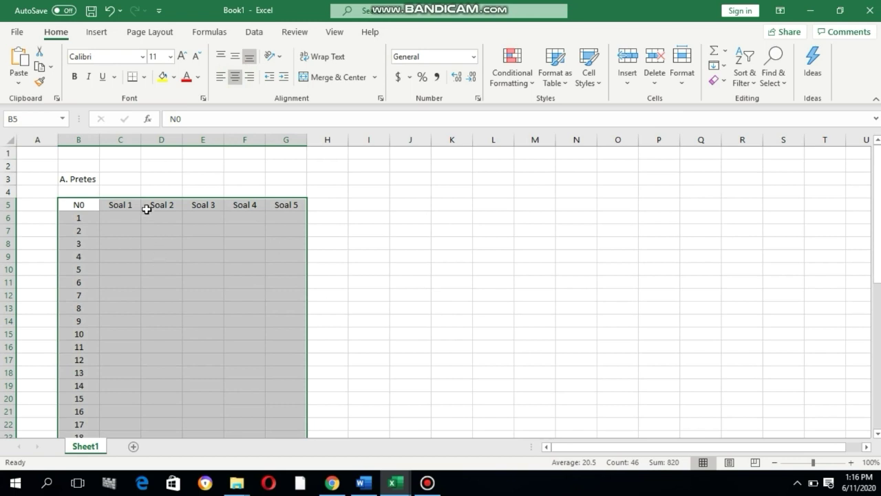
left_click(358, 318)
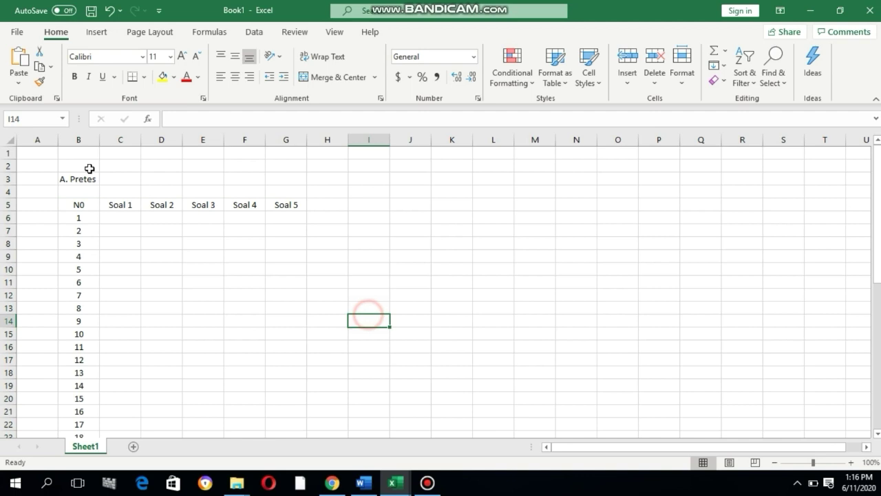
Apply all borders to the table range B5:G45
left_click(75, 206)
key("shift+Right")
key("shift+Right")
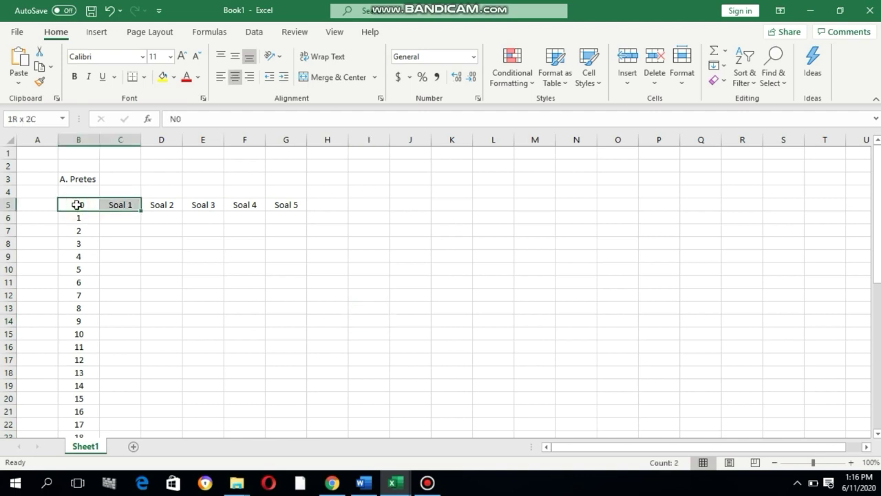
key("shift+Right")
key("shift+Right")
key("shift+Right")
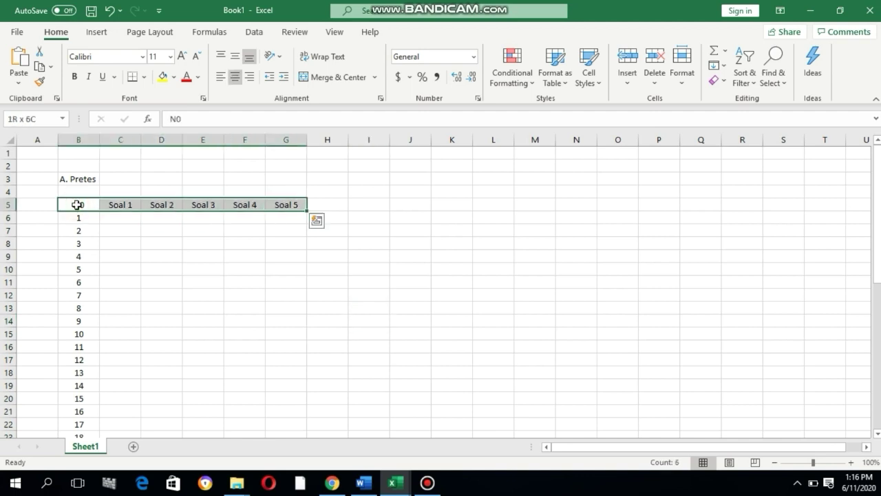
key("shift+Down")
key("shift+Down")
key("shift+Down")
key("shift+Down")
key("shift+Down")
key("shift+Down")
key("shift+Down")
key("shift+Down")
key("shift+Down")
key("shift+Down")
key("shift+Down")
key("shift+Down")
key("shift+Down")
key("shift+Down")
key("shift+Down")
key("shift+Down")
key("shift+Down")
key("shift+Down")
key("shift+Down")
key("shift+Down")
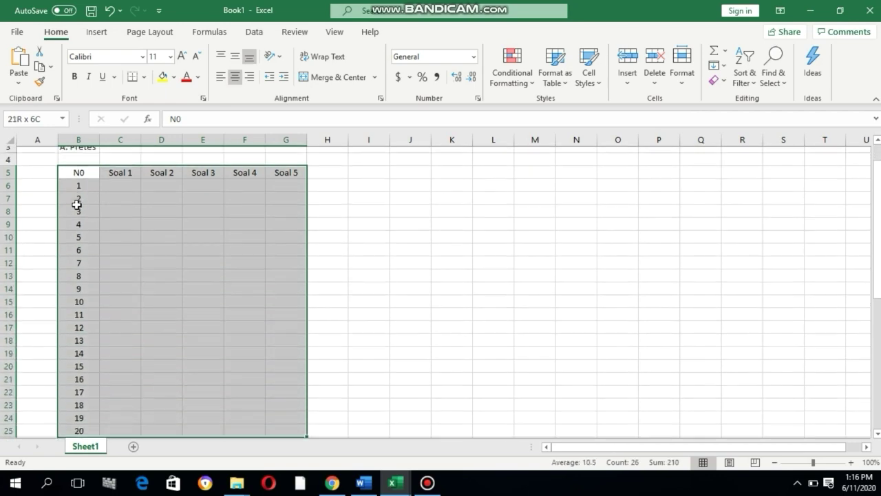
key("shift+Down")
key("shift+Down")
key("shift+Down")
key("shift+Down")
key("shift+Down")
key("shift+Down")
key("shift+Down")
key("shift+Down")
key("shift+Down")
key("shift+Down")
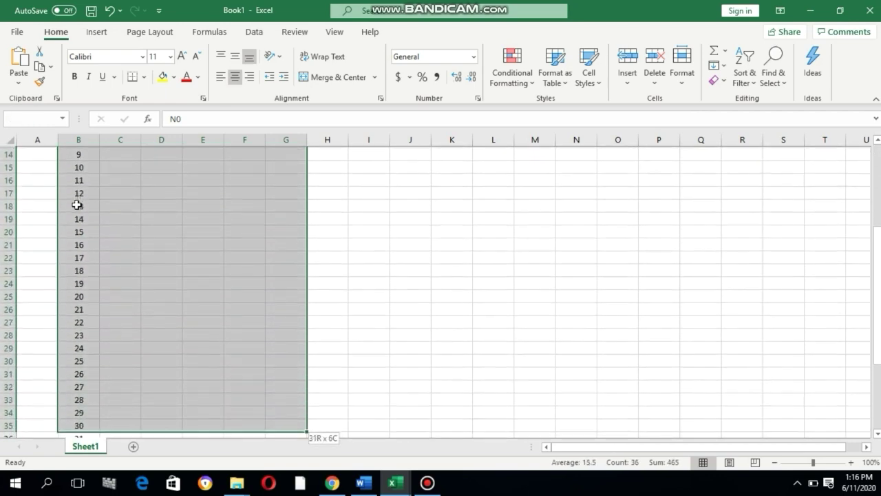
key("shift+Down")
key("shift+Down")
key("shift+Down")
key("shift+Down")
key("shift+Down")
key("shift+Down")
key("shift+Down")
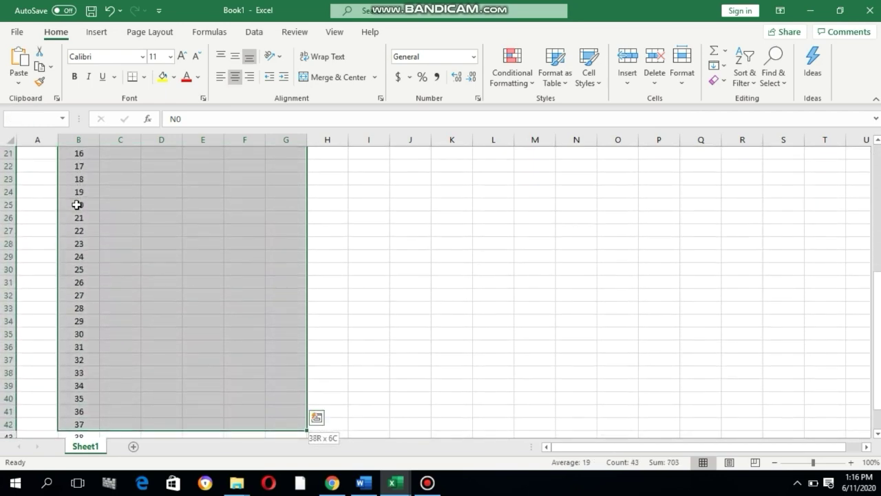
key("shift+Down")
key("shift+Down")
key("shift+Down")
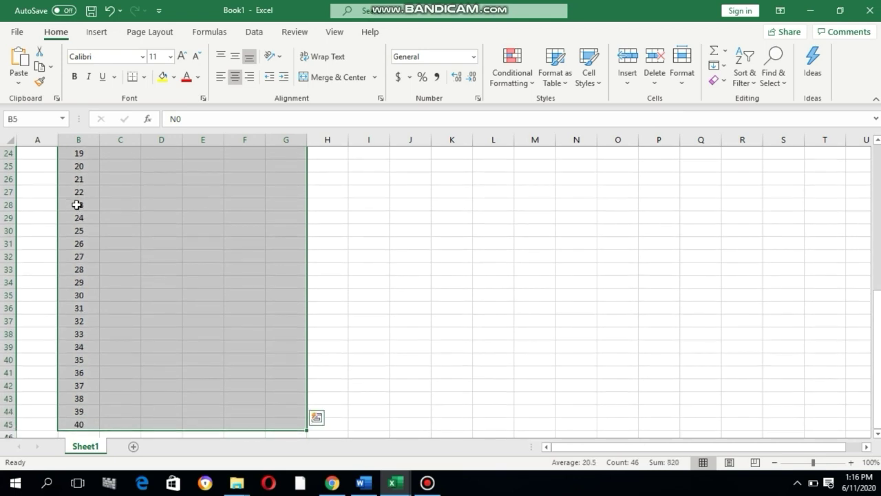
left_click(144, 77)
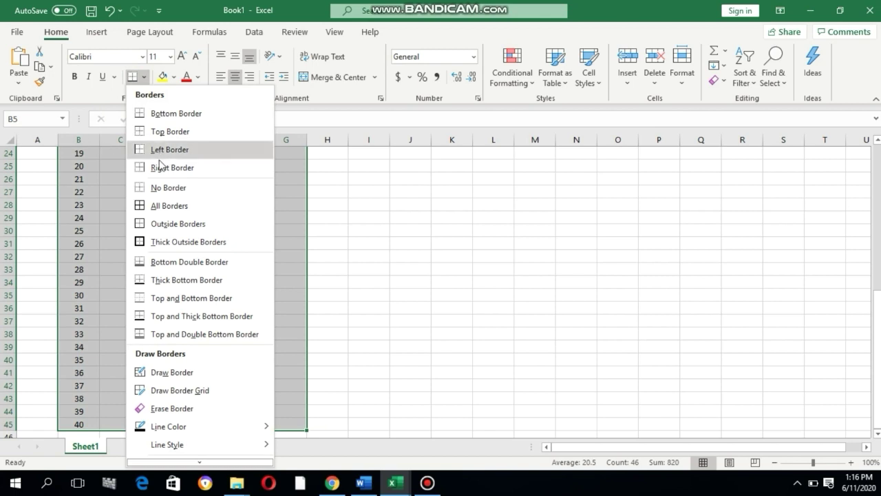
left_click(142, 206)
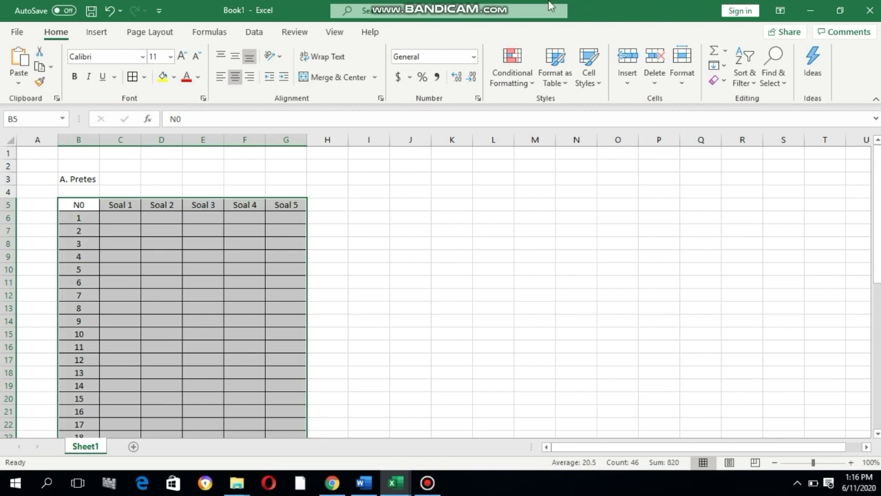
Set the font of the table range B5:G45 to Times New Roman
left_click(142, 57)
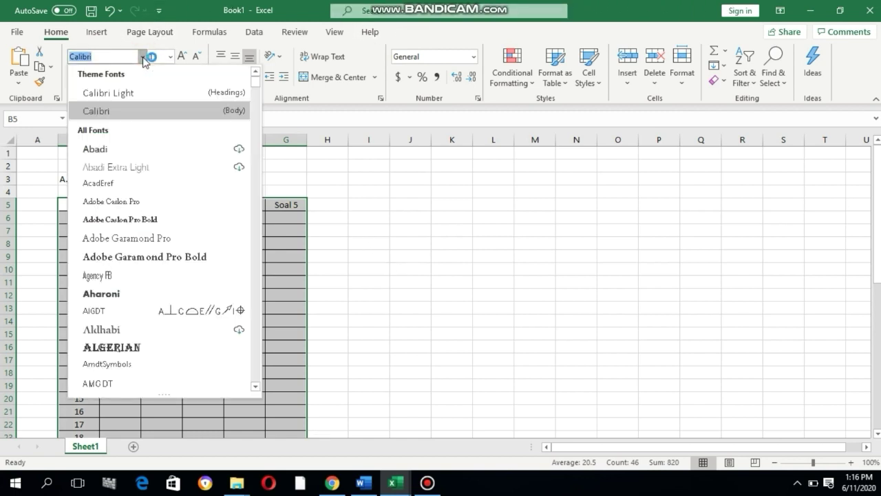
scroll(123, 275, "down", 10)
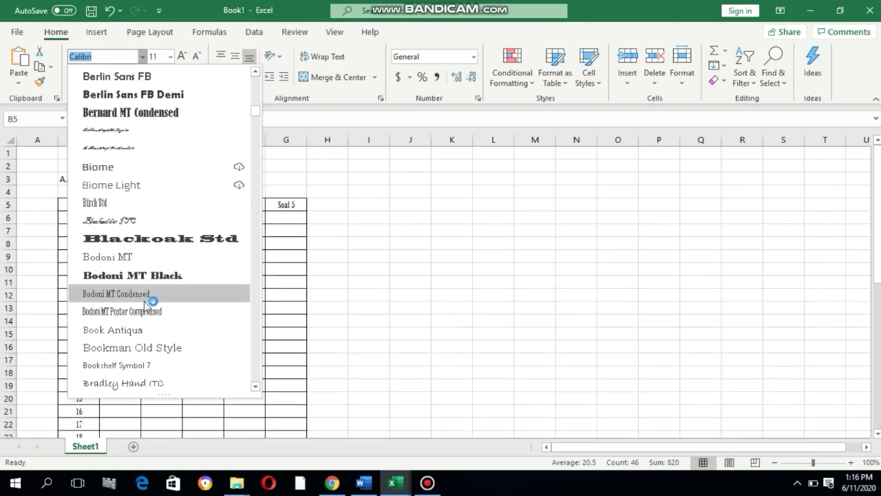
scroll(141, 307, "down", 15)
scroll(138, 311, "down", 20)
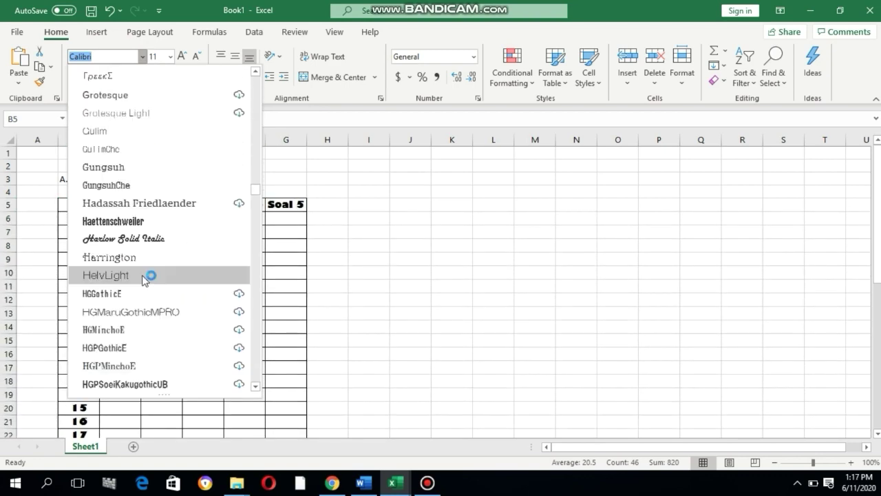
scroll(150, 272, "down", 20)
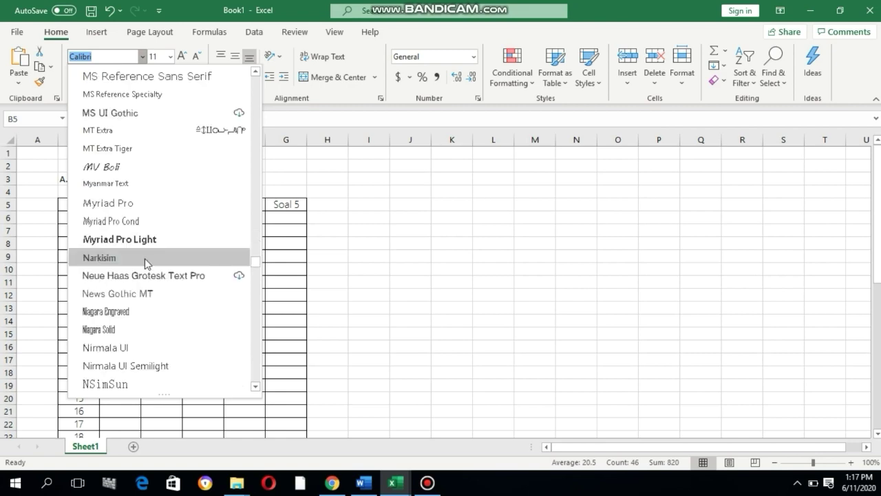
scroll(161, 263, "down", 20)
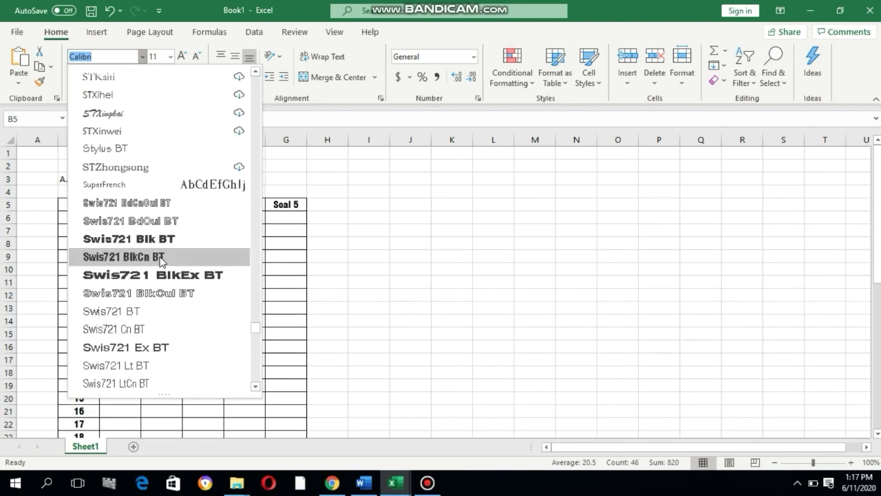
scroll(163, 261, "down", 5)
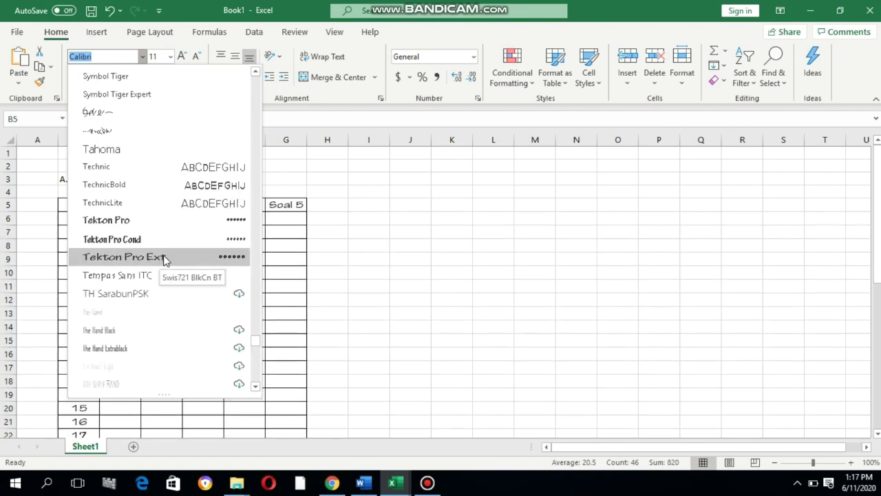
scroll(175, 282, "down", 2)
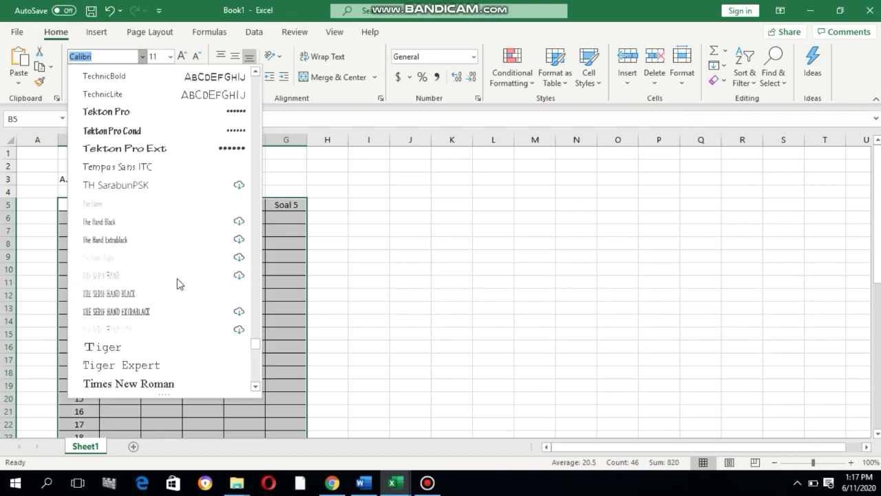
left_click(168, 384)
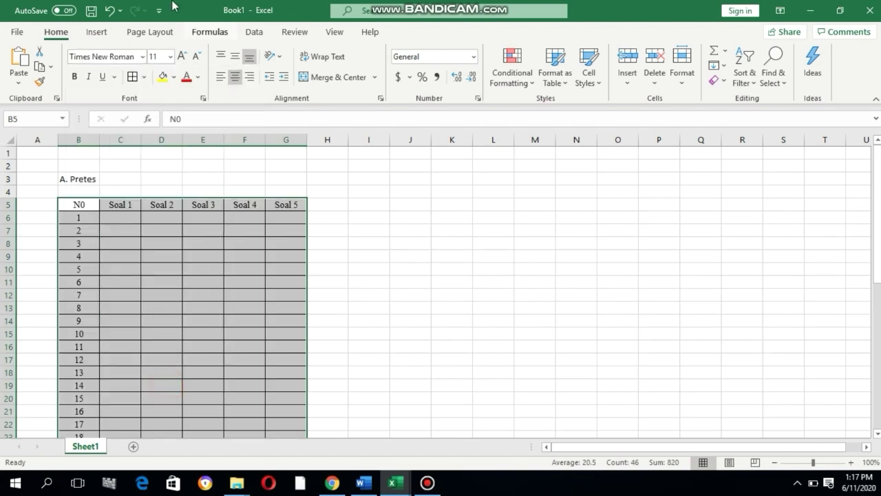
Set the font size of the table range B5:G45 to 12
left_click(170, 56)
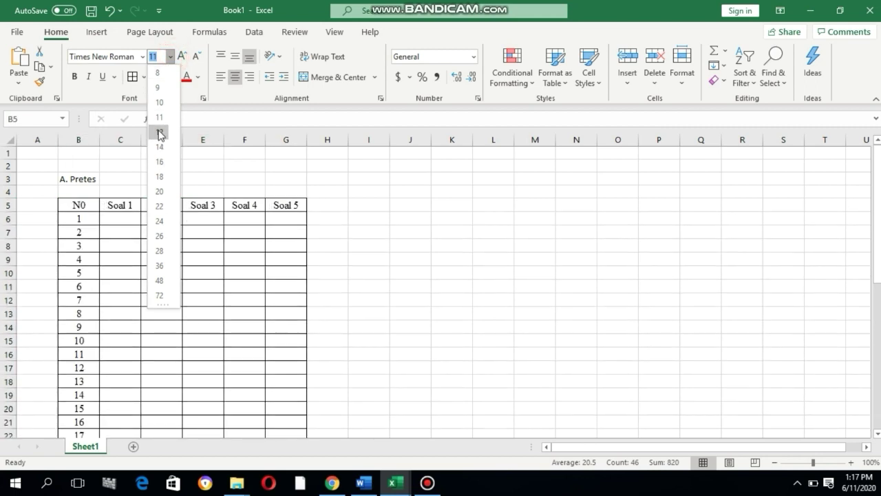
left_click(159, 131)
left_click(395, 368)
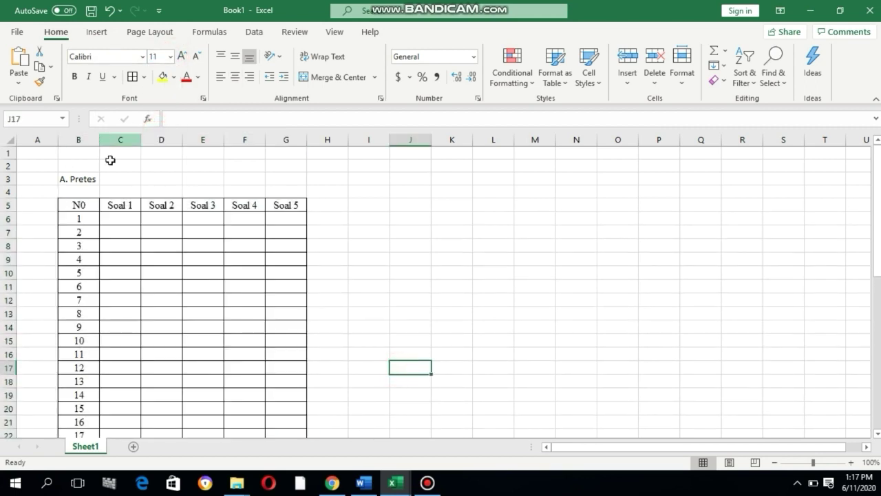
Copy the whole pretest table B5:G45 and paste the duplicate starting at cell J5
left_click_drag(78, 205, 301, 394)
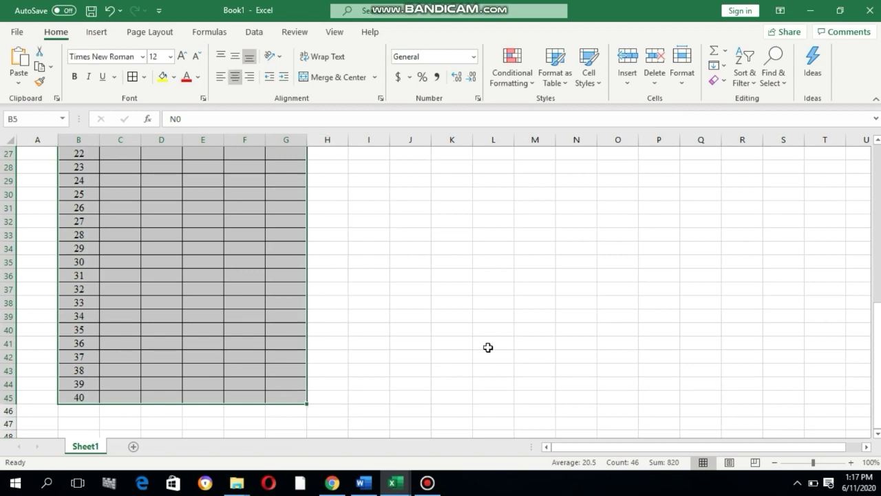
key("ctrl+c")
scroll(474, 287, "up", 8)
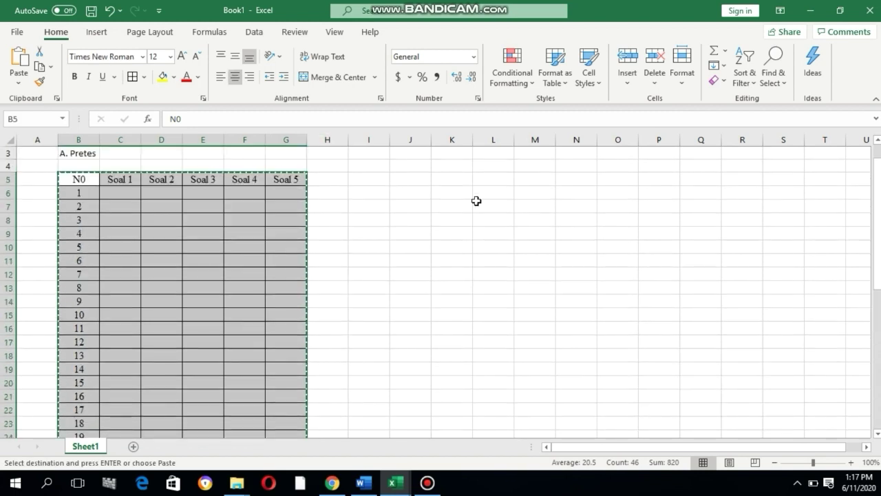
left_click(407, 179)
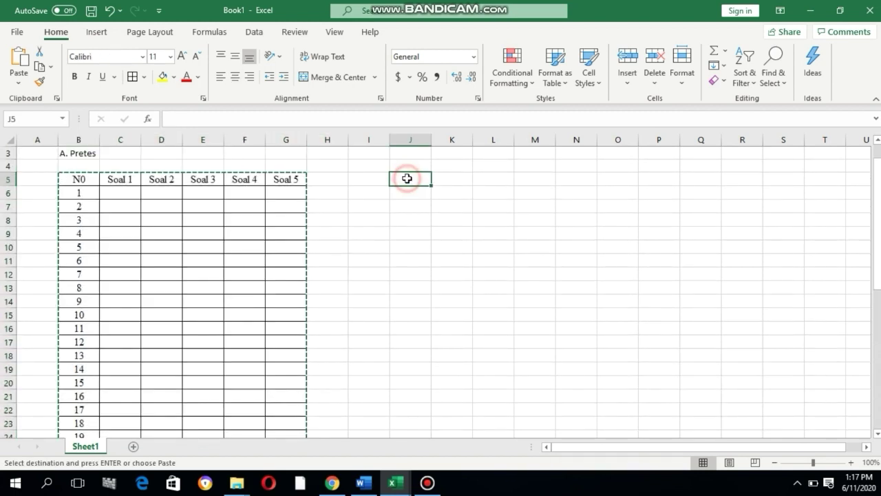
key("ctrl+v")
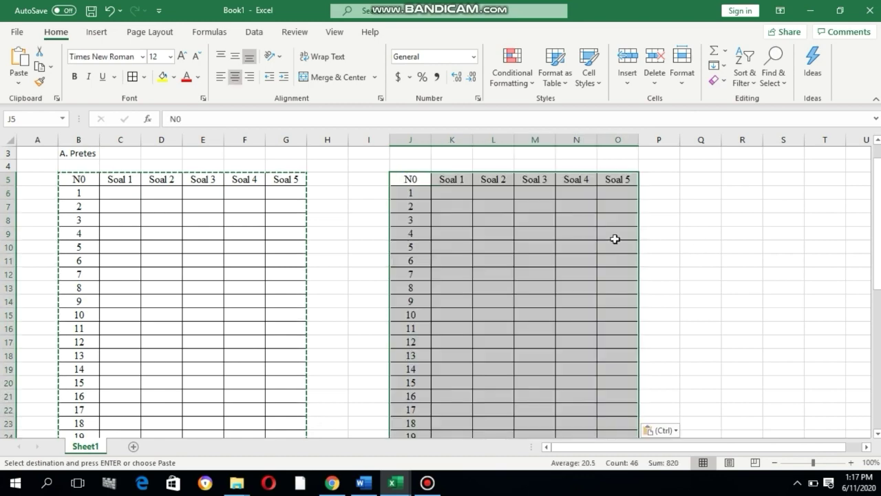
scroll(673, 258, "up", 1)
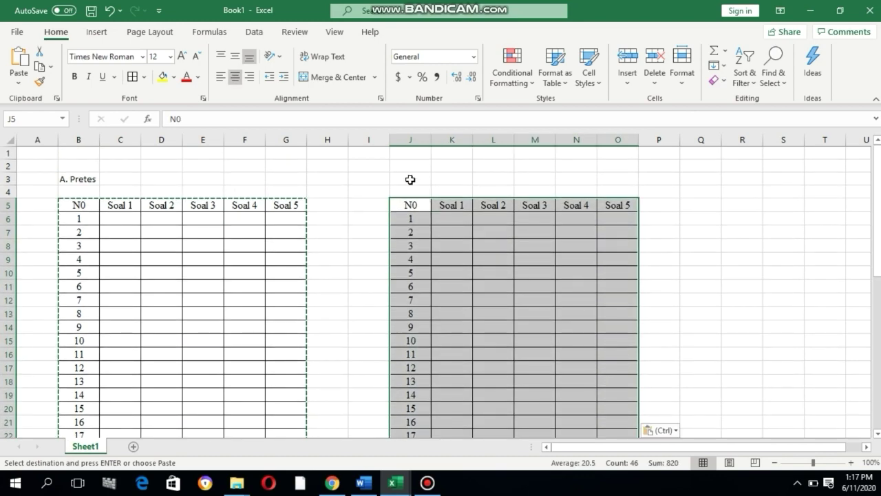
Enter the heading "B. postes" in cell J3 above the duplicated table
left_click(410, 178)
type("B. postes")
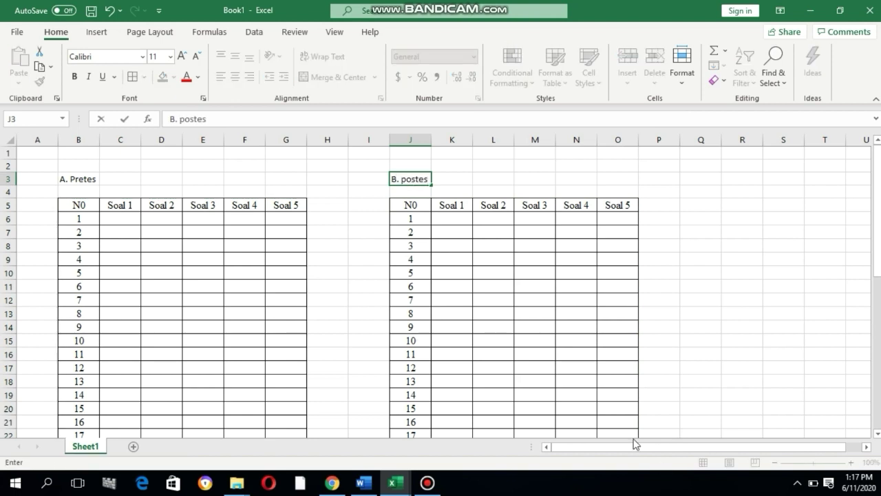
left_click(777, 324)
scroll(167, 256, "down", 2)
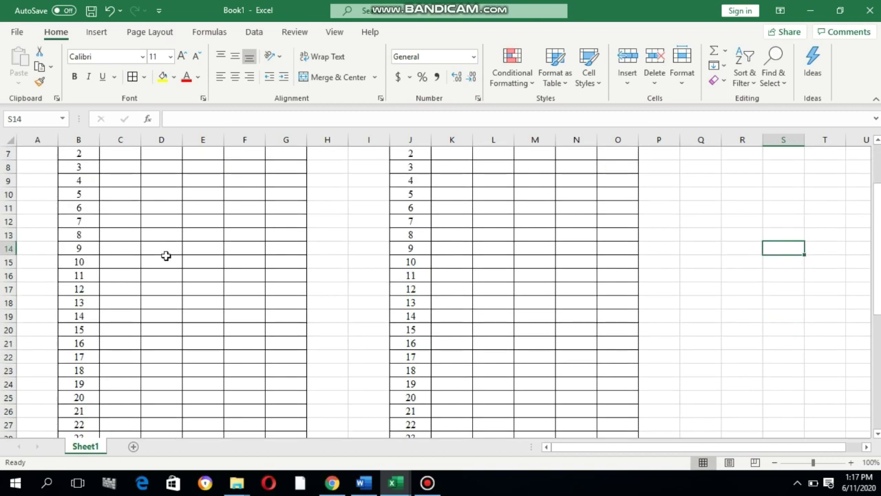
scroll(167, 256, "up", 2)
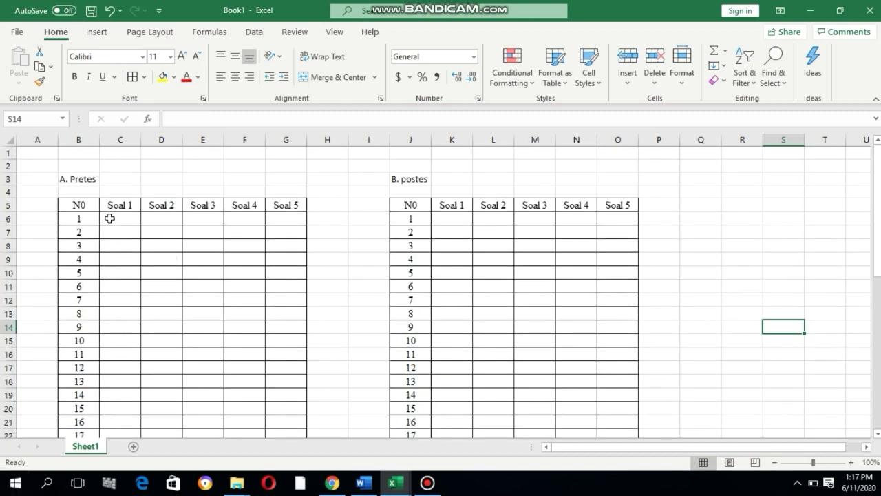
Copy the question 1 Pretes scores D7:D46 from the Kelas Kontrol sheet of Data Nilai Siswa.xlsx into Book1's Pretes table, Soal 1 column, from C6
left_click(391, 486)
left_click(342, 445)
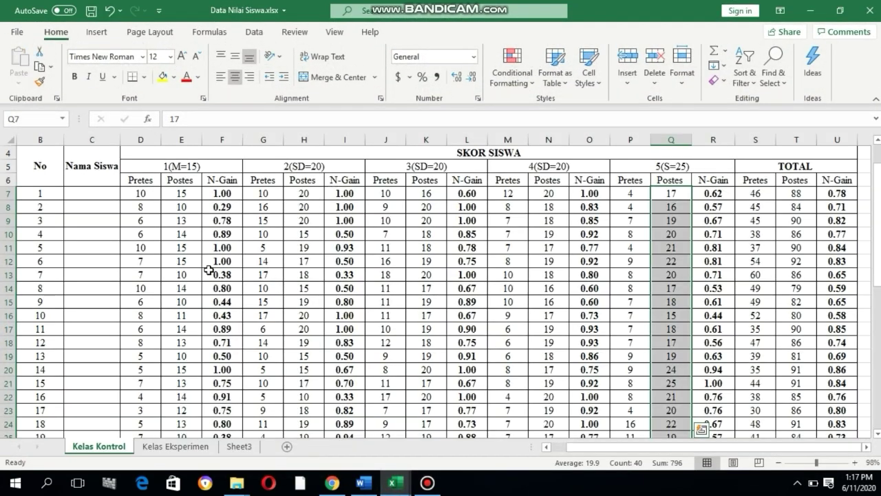
left_click(140, 194)
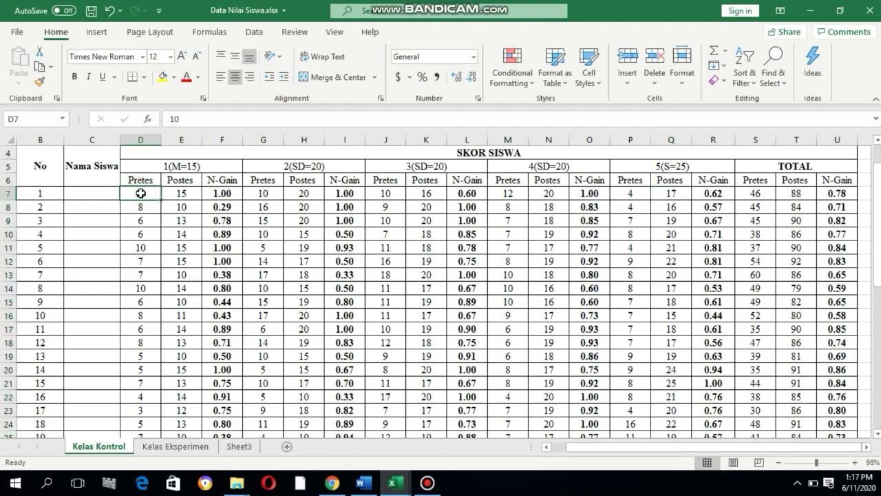
mouse_move(141, 194)
left_mouse_down()
mouse_move(141, 265)
mouse_move(141, 194)
left_mouse_up()
scroll(140, 206, "down", 3)
scroll(141, 194, "down", 3)
scroll(140, 194, "down", 2)
scroll(140, 194, "down", 1)
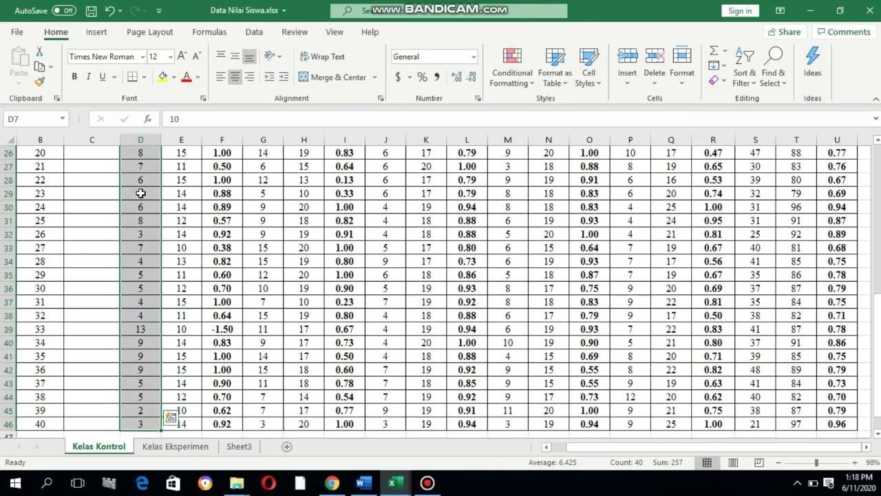
key("ctrl+c")
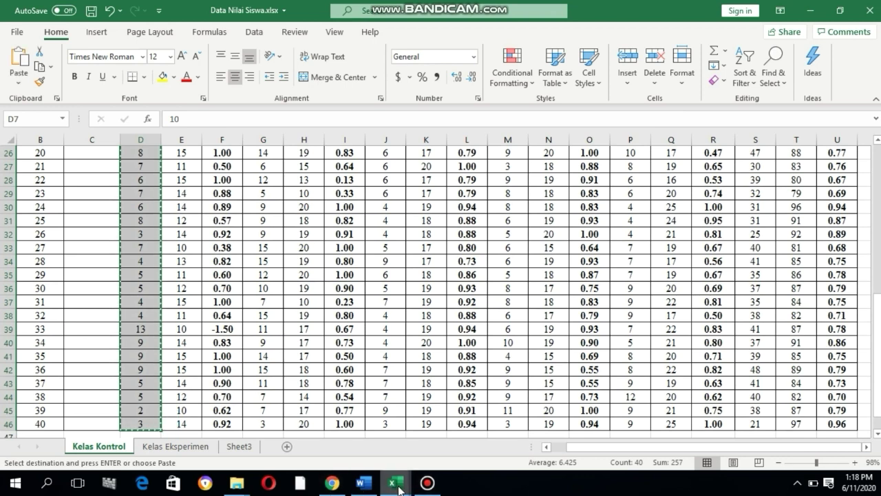
mouse_move(399, 485)
left_click(443, 428)
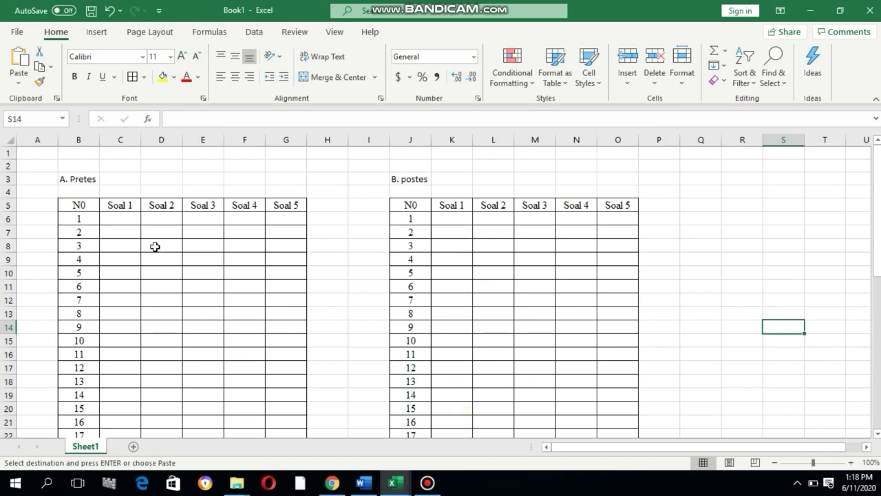
left_click(118, 217)
key("ctrl+v")
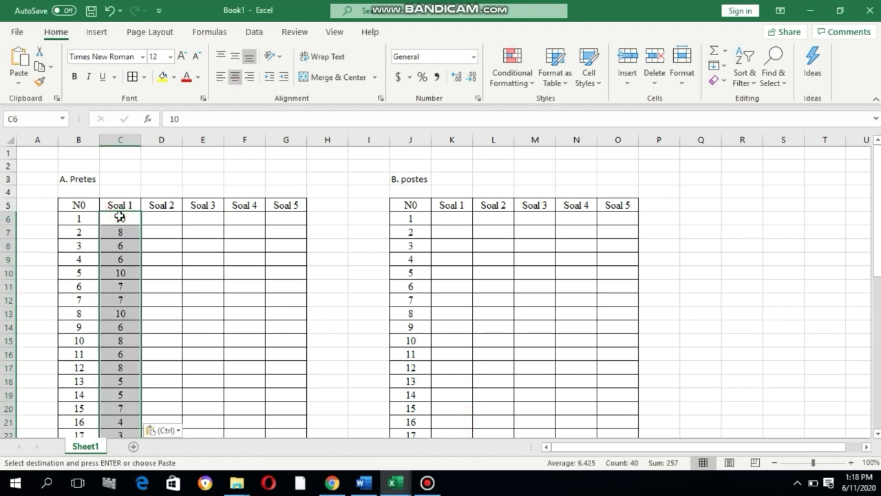
left_click(159, 218)
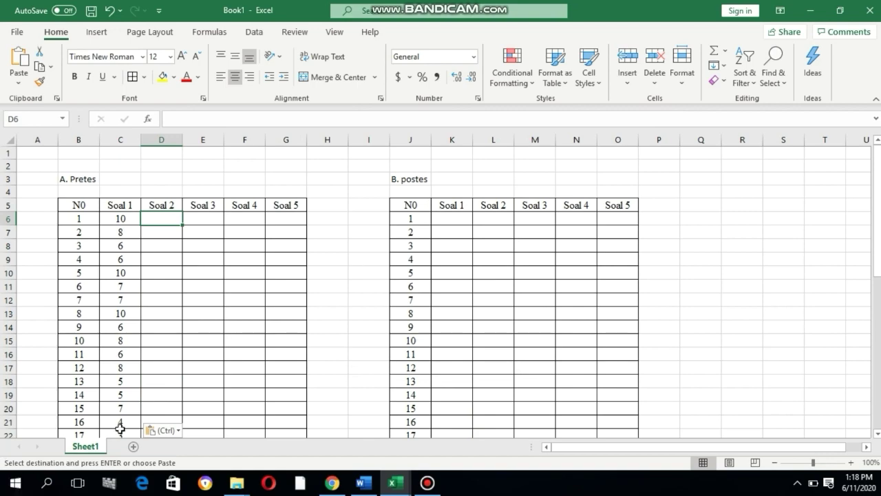
Copy the question 1 Postes scores E7:E46 from Data Nilai Siswa.xlsx into the Soal 1 column of Book1's postes table, starting at K6
left_click(393, 487)
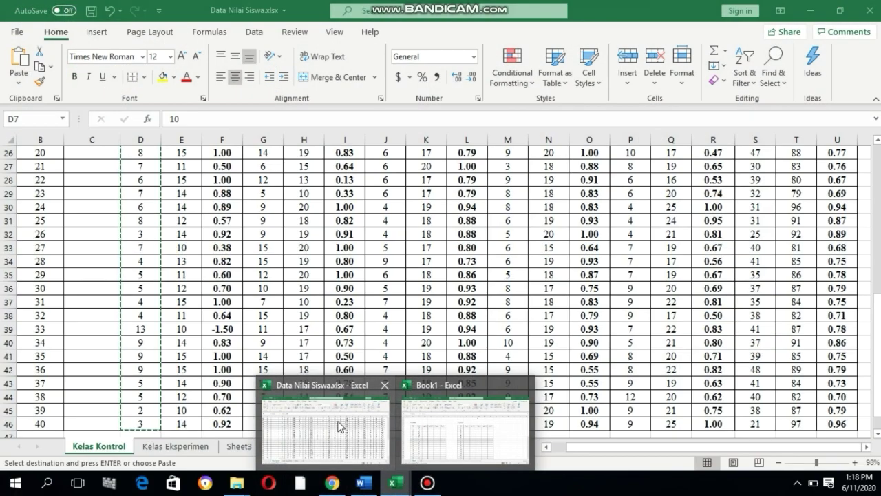
left_click(339, 425)
scroll(191, 201, "up", 7)
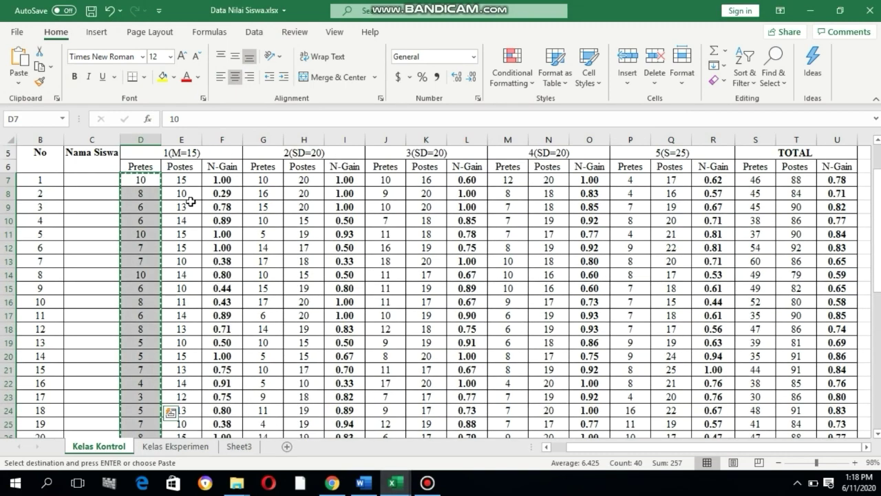
left_click(181, 179)
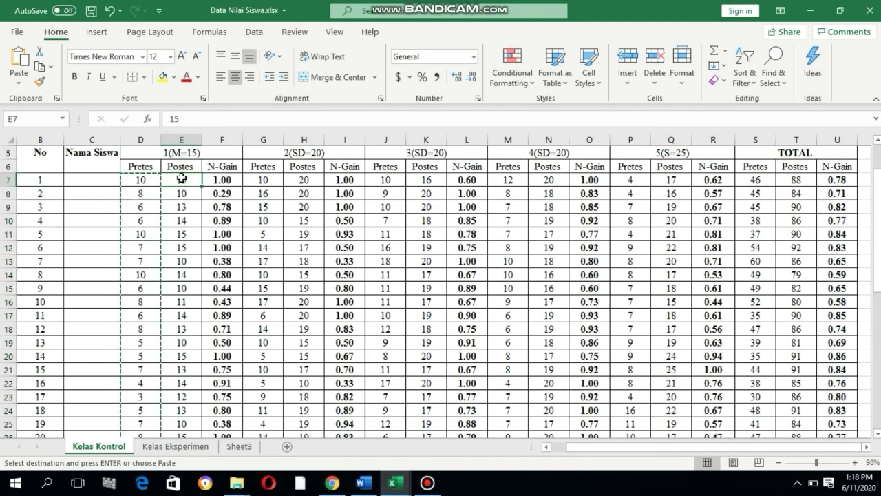
left_click_drag(181, 178, 200, 435)
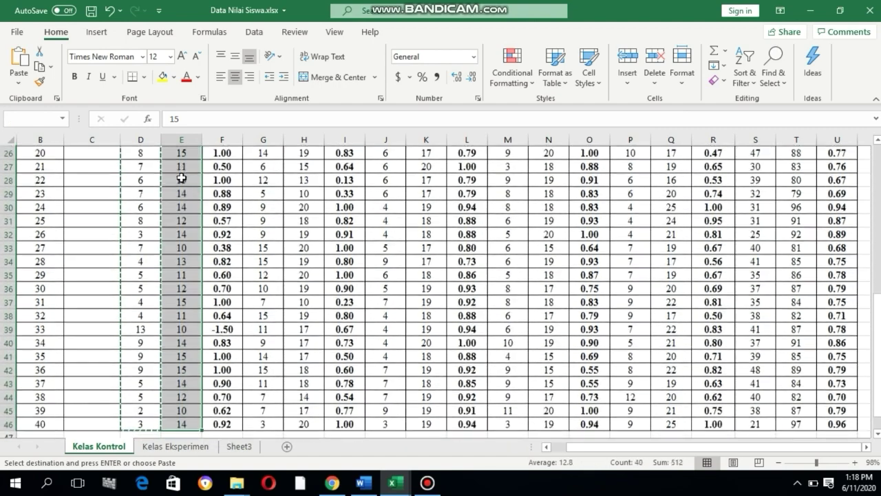
scroll(181, 179, "down", 1)
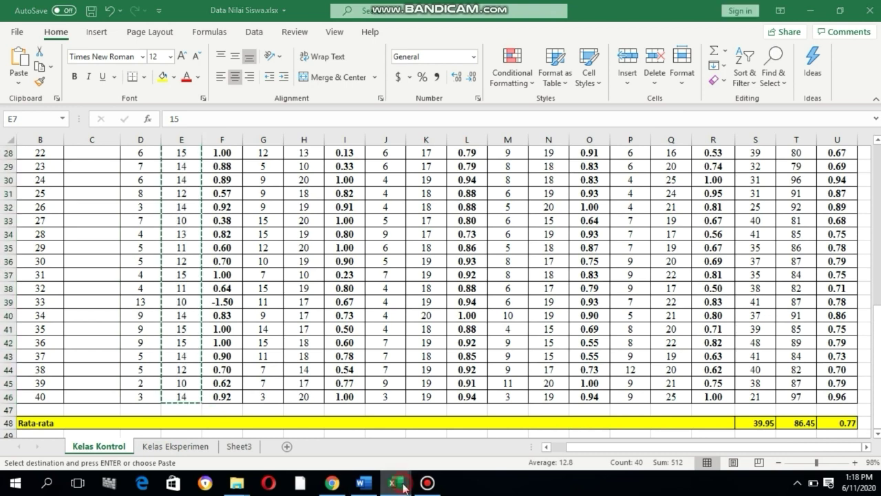
mouse_move(393, 483)
left_click(468, 427)
left_click(451, 217)
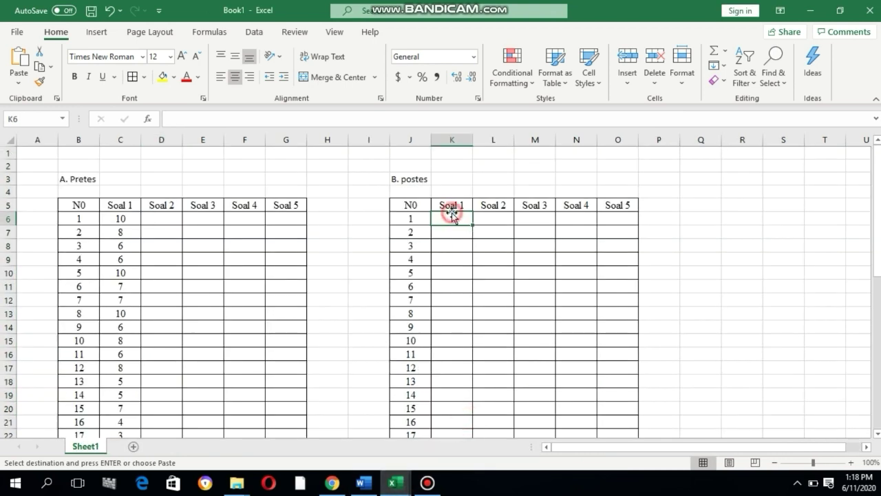
key("ctrl+v")
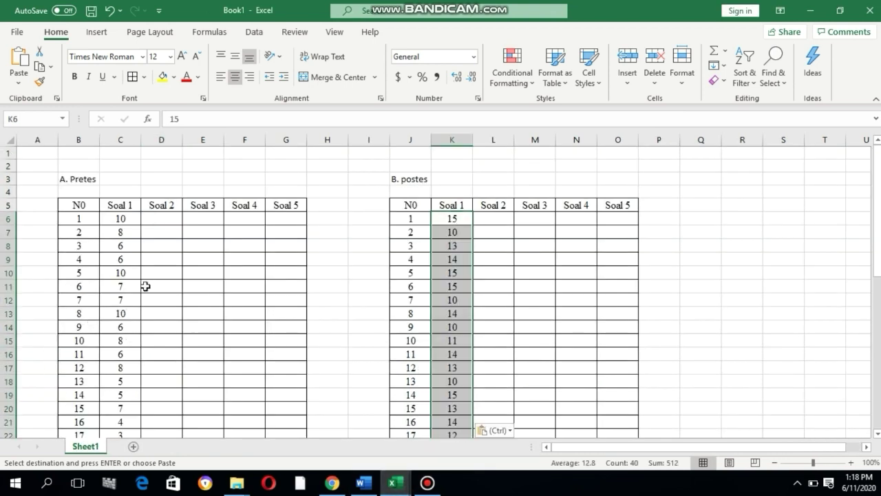
Copy the question 2 Pretes scores G7:G46 from Data Nilai Siswa.xlsx into the Soal 2 column of Book1's Pretes table, starting at D6
left_click(161, 218)
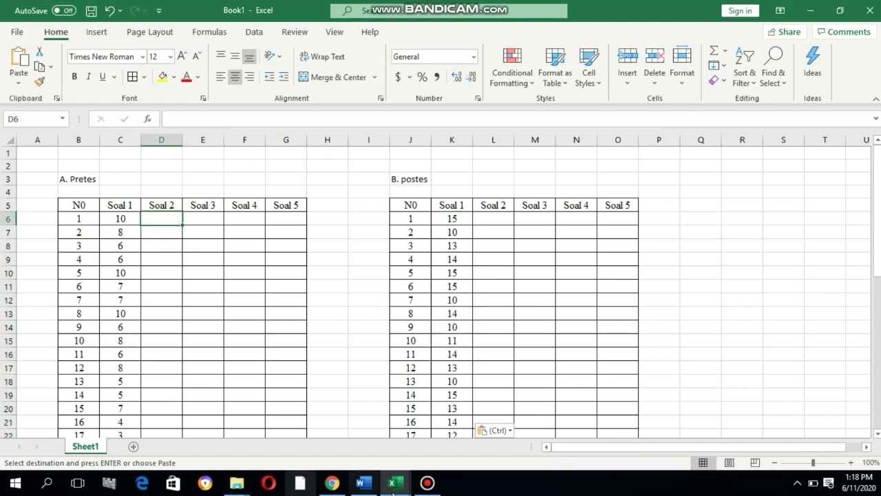
mouse_move(398, 482)
left_click(309, 433)
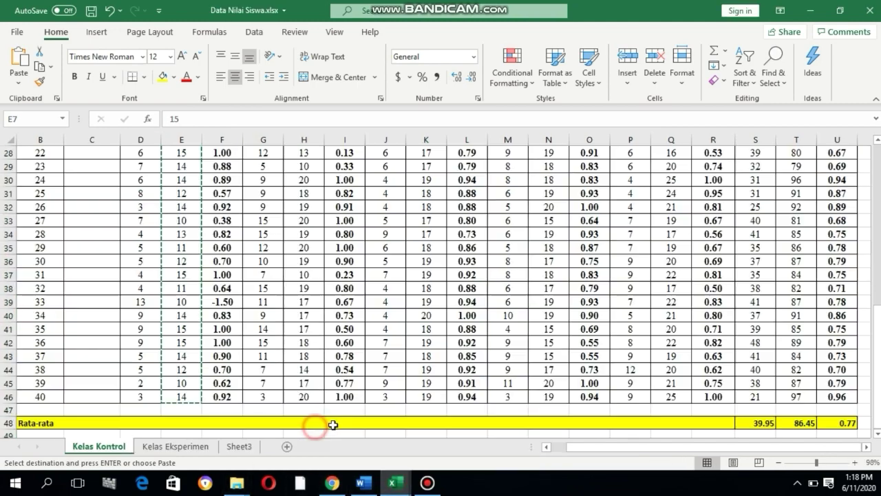
scroll(317, 413, "up", 7)
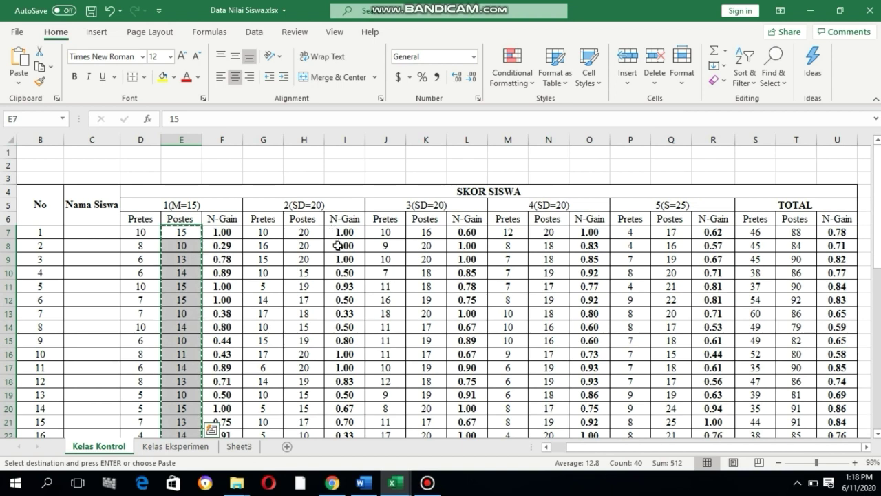
left_click(306, 232)
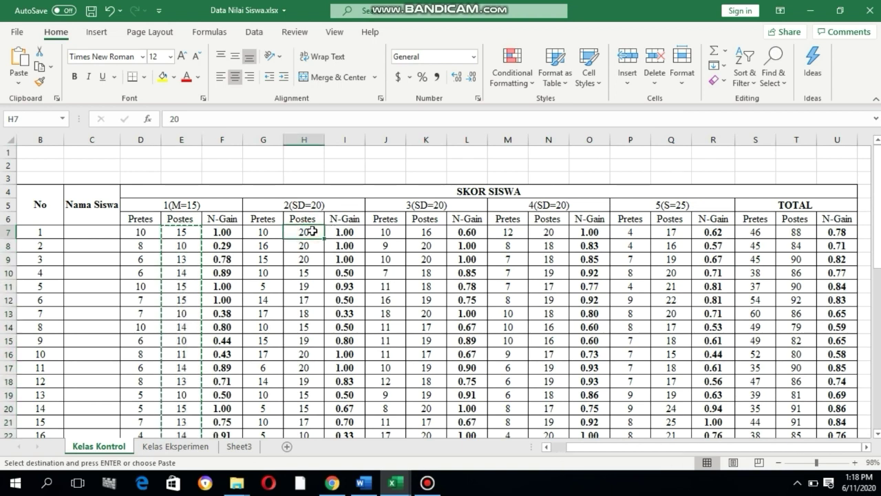
left_click(267, 231)
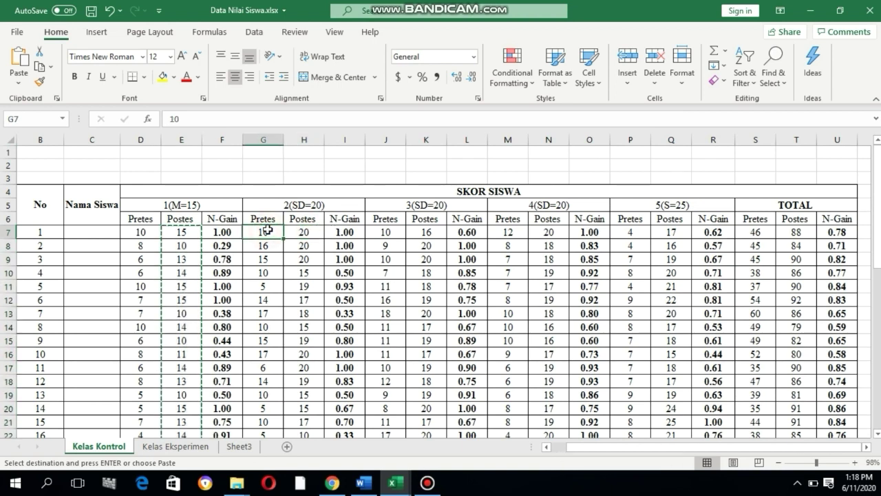
key("shift+Down")
key("shift+Down")
key("shift+Down")
key("shift+Down")
key("shift+Down")
key("shift+Down")
key("shift+Down")
key("shift+Down")
key("shift+Down")
key("shift+Down")
key("shift+Down")
key("shift+Down")
key("shift+Down")
key("shift+Down")
key("shift+Down")
key("shift+Down")
key("shift+Down")
key("shift+Down")
key("shift+Down")
key("shift+Down")
key("shift+Down")
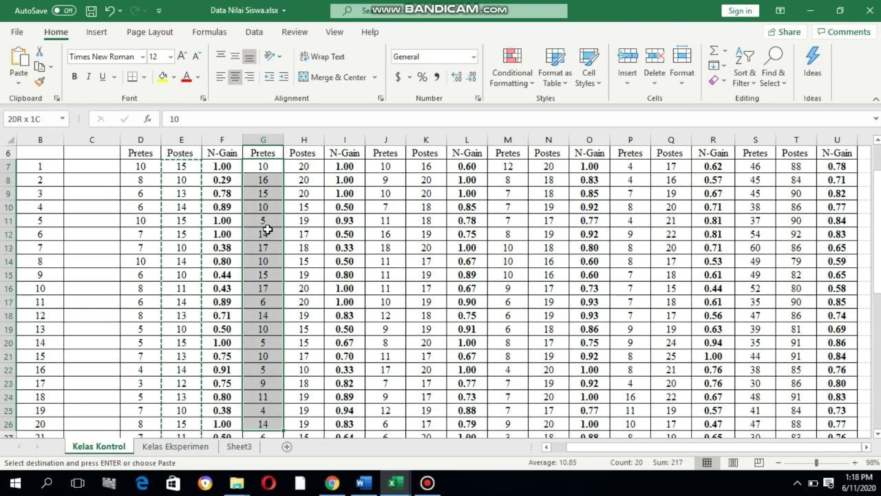
key("shift+Down")
key("shift+Down")
key("shift+Down")
key("shift+Up")
key("shift+Up")
key("shift+Up")
key("shift+Up")
key("shift+Up")
key("shift+Up")
key("shift+Up")
key("shift+Up")
key("shift+Up")
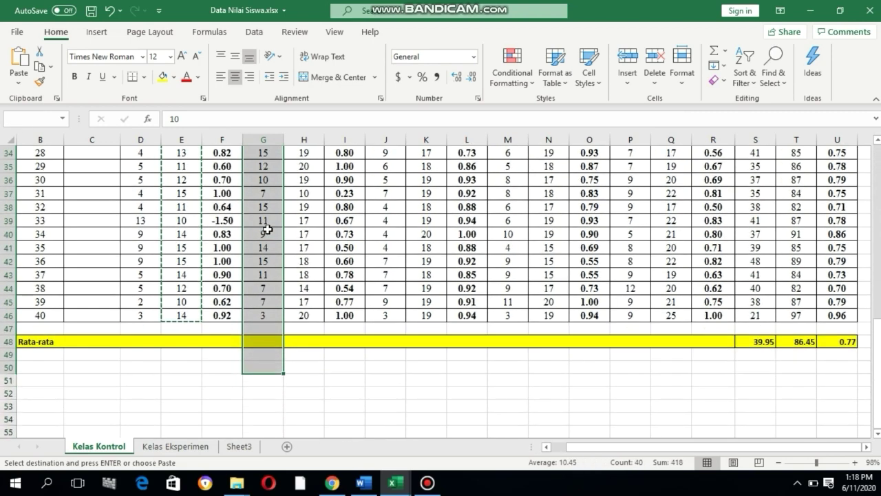
key("ctrl+c")
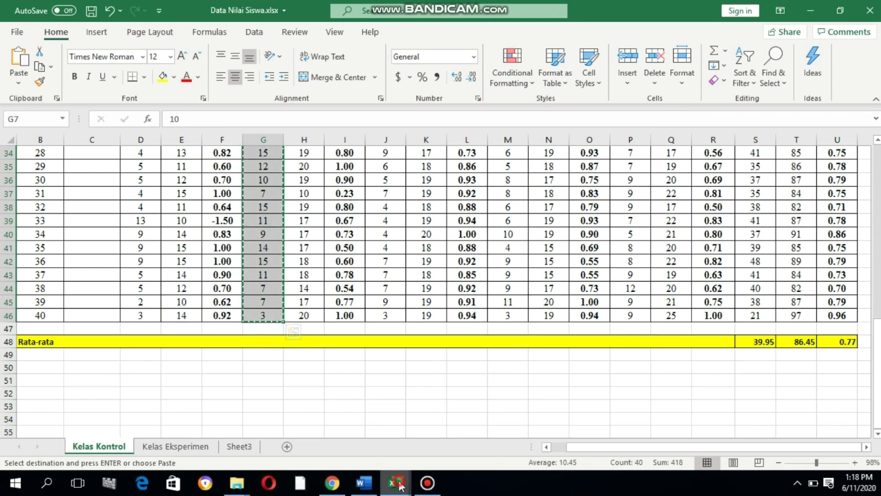
left_click(463, 432)
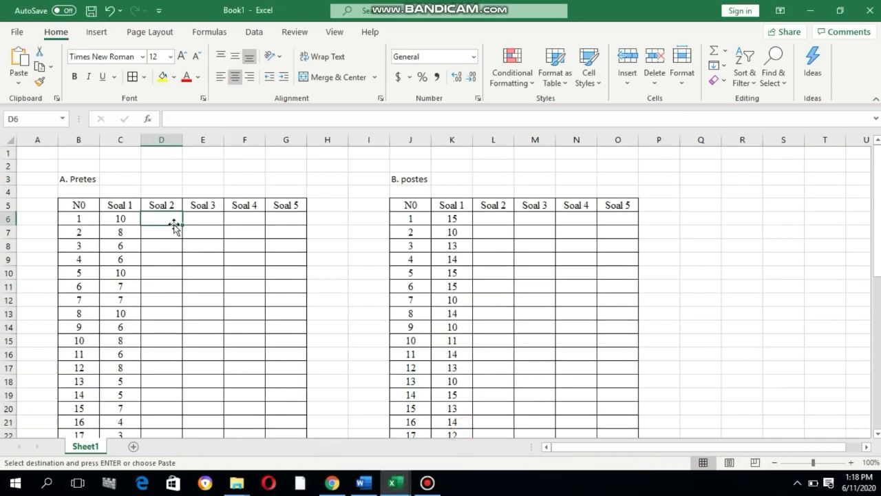
key("ctrl+v")
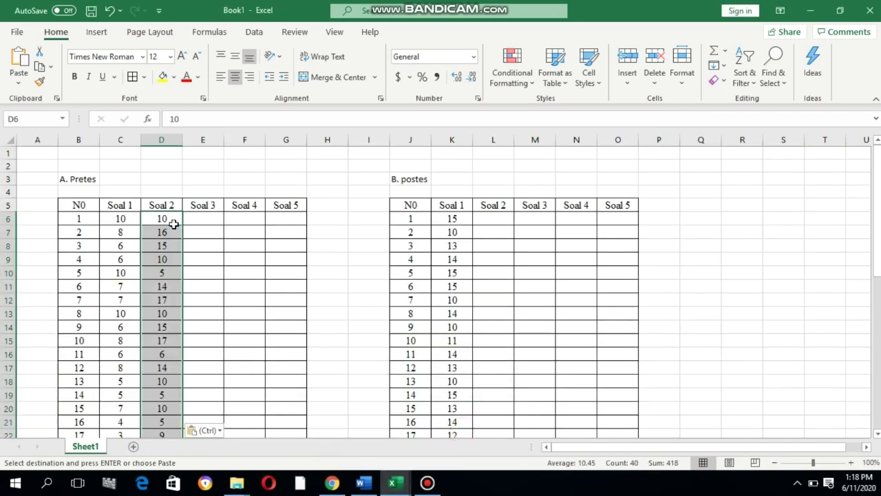
Copy the question 2 Postes scores H7:H46 from Data Nilai Siswa.xlsx into the Soal 2 column of Book1's postes table, starting at L6
left_click(496, 218)
mouse_move(395, 482)
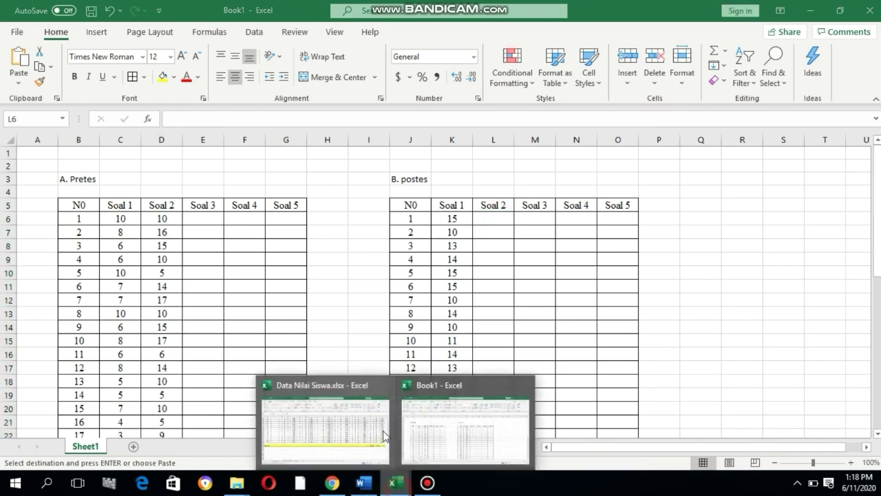
left_click(384, 435)
scroll(330, 221, "up", 11)
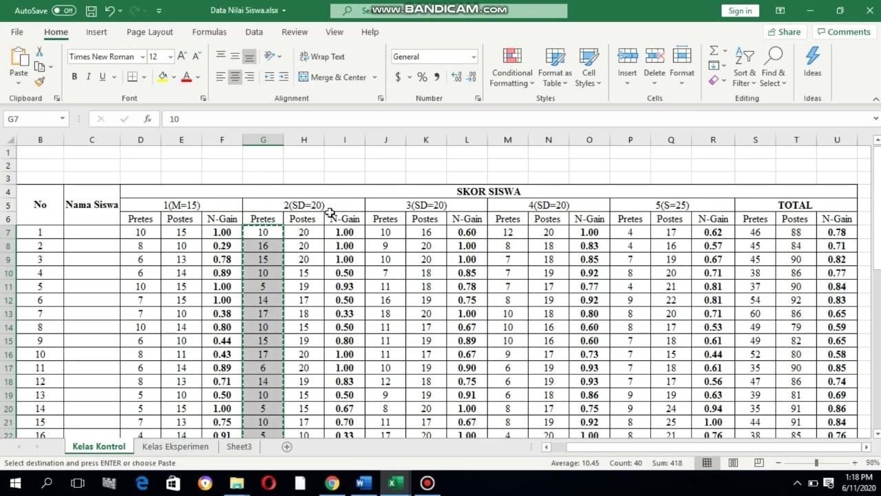
left_click_drag(305, 232, 307, 233)
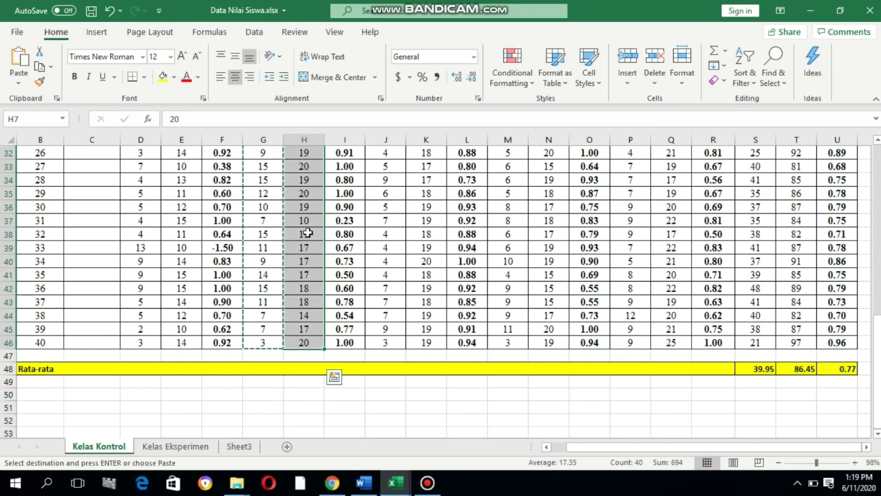
key("ctrl+c")
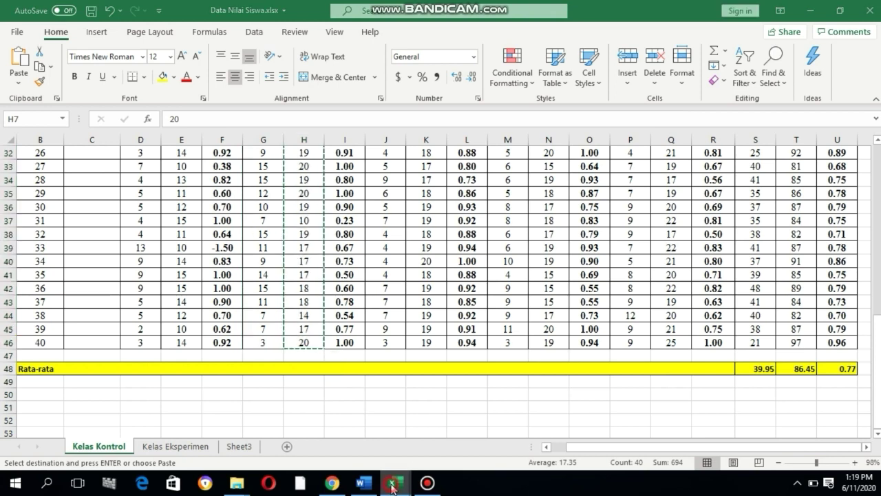
left_click(392, 485)
left_click(451, 382)
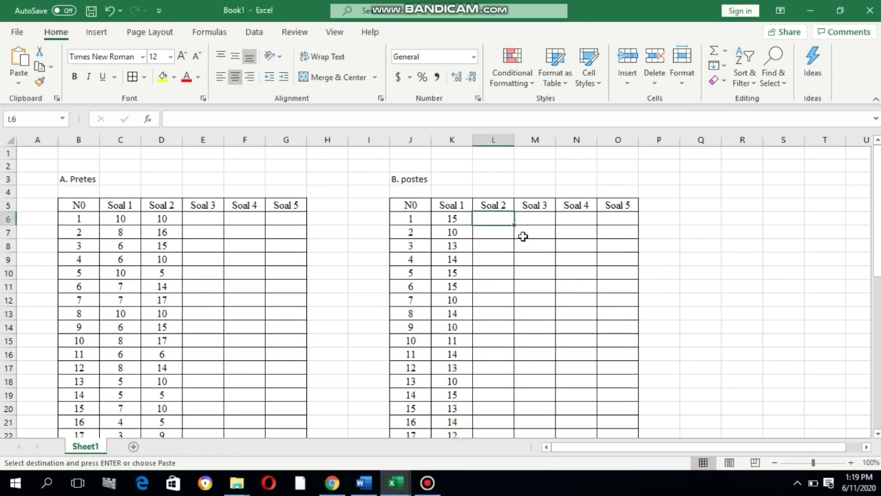
key("ctrl+v")
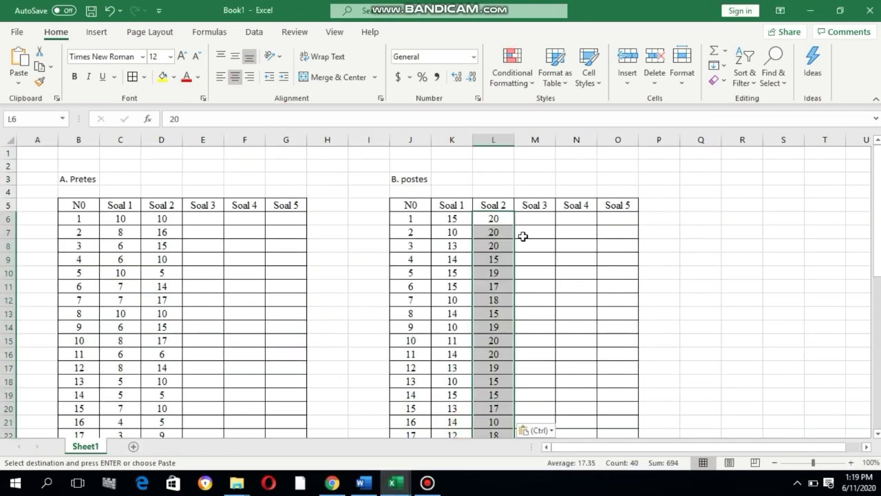
Choose E6 in Book1's Pretes table as the Soal 3 destination and select the question 3 Pretes scores from J7 down in Data Nilai Siswa.xlsx
left_click(199, 216)
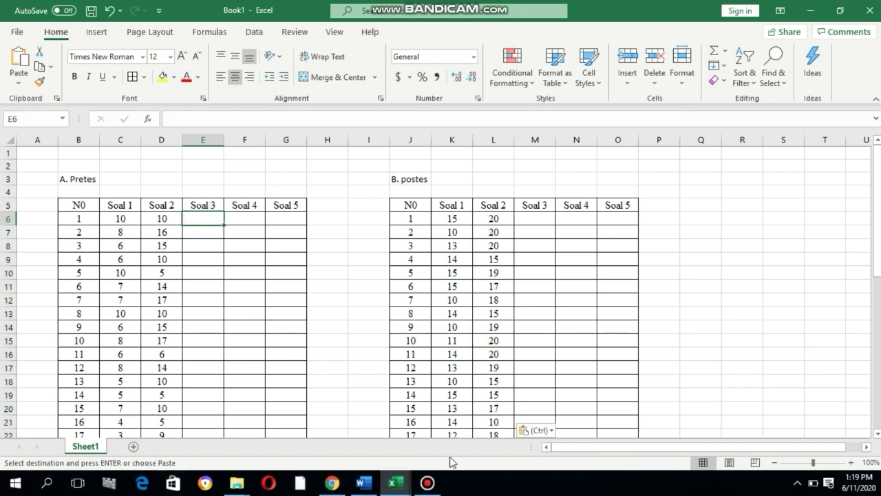
left_click(395, 482)
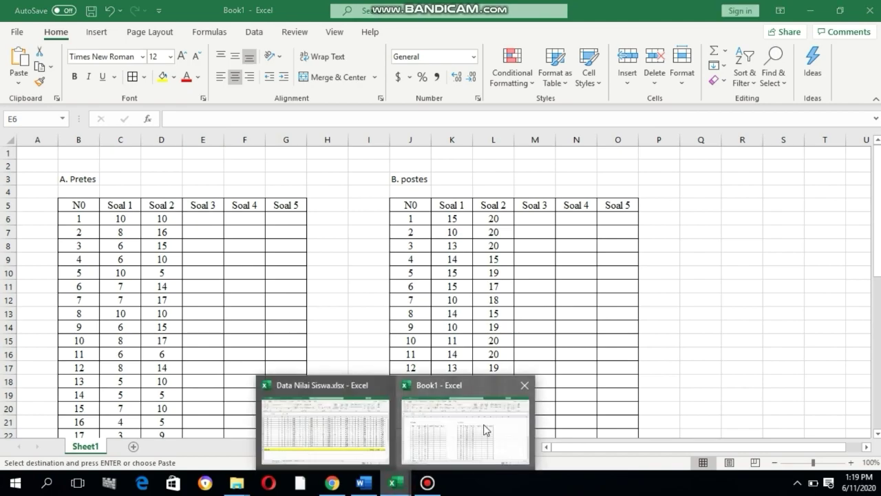
left_click(351, 434)
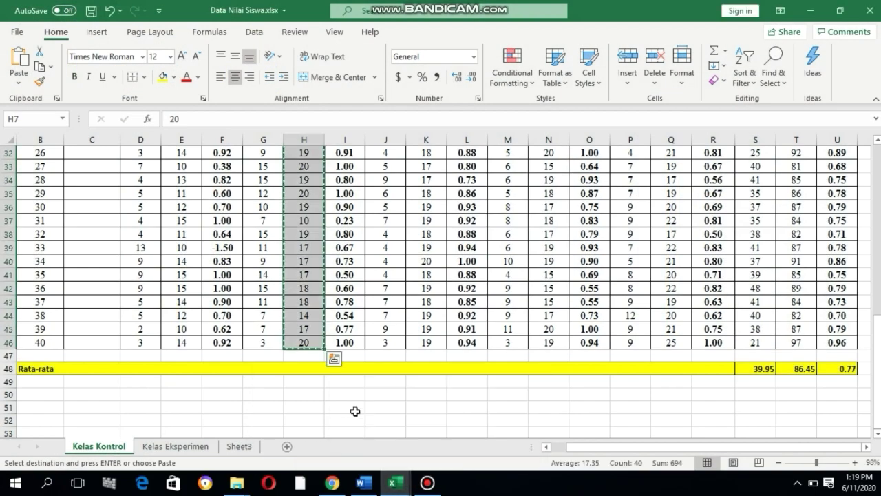
scroll(390, 328, "up", 10)
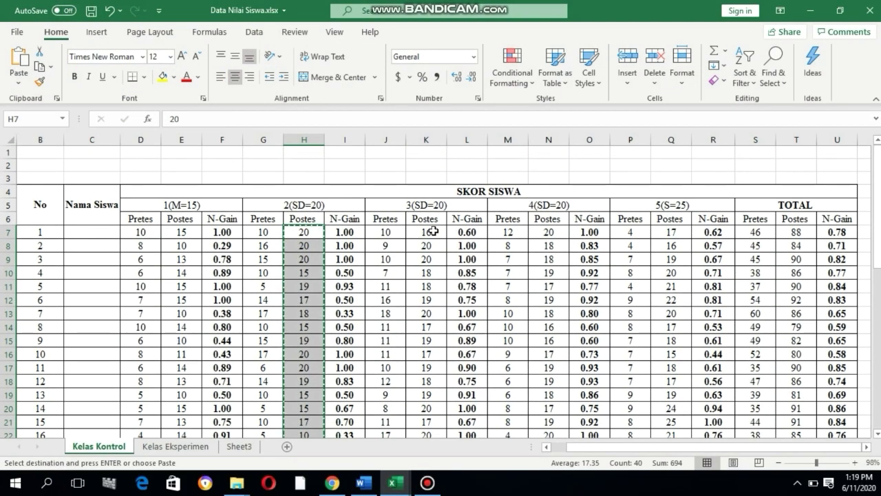
left_click(389, 232)
key("shift+Down")
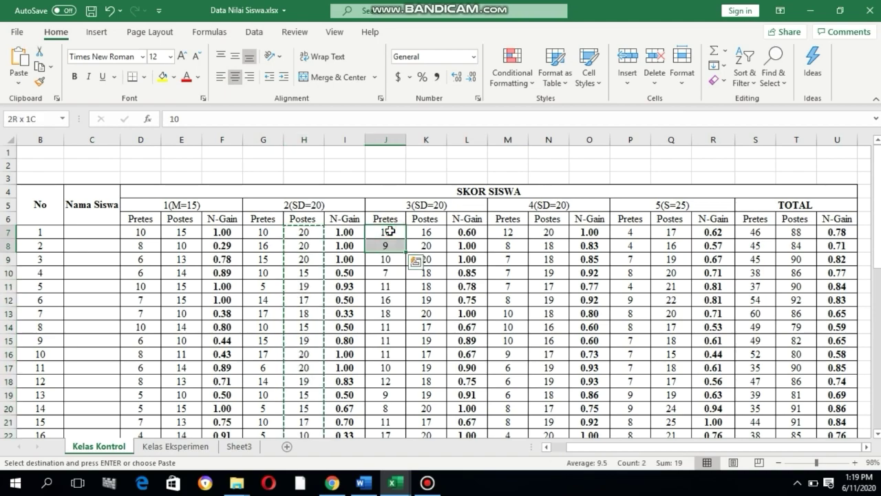
key("shift+Down")
key("shift+Down")
key("shift+Down")
key("shift+Down")
key("shift+Down")
key("shift+Down")
key("shift+Down")
key("shift+Down")
key("shift+Down")
key("shift+Down")
key("shift+Down")
key("shift+Down")
key("shift+Down")
key("shift+Down")
key("shift+Down")
key("shift+Down")
key("shift+Down")
key("shift+Down")
key("shift+Down")
key("shift+Down")
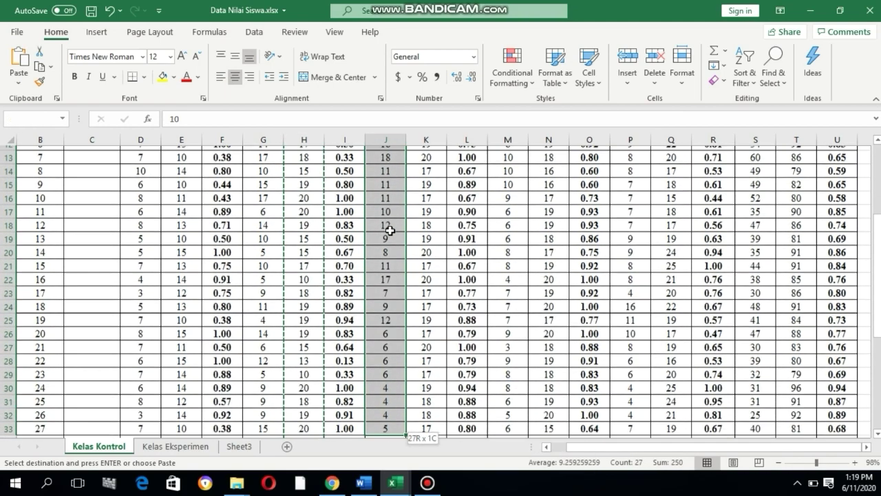
key("shift+Down")
key("shift+Down")
key("shift+Down")
key("shift+Down")
key("shift+Down")
key("shift+Down")
key("shift+Down")
key("shift+Down")
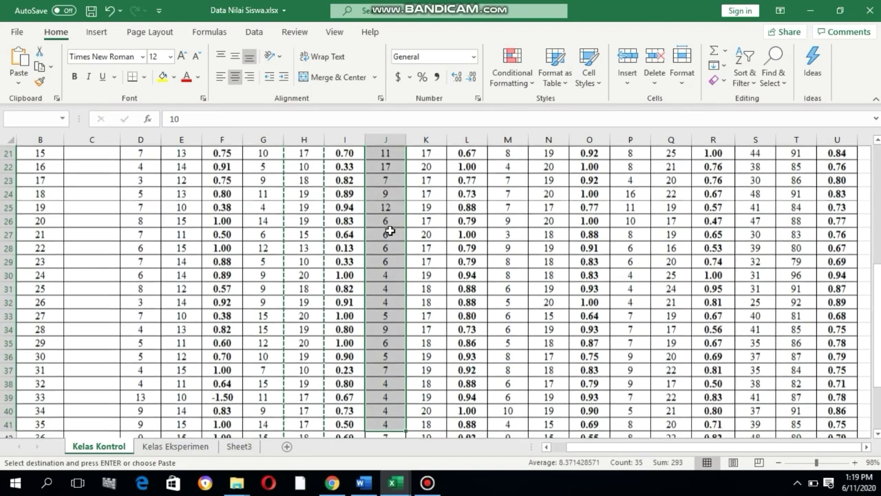
key("shift+Down")
key("shift+Down")
key("shift+Down")
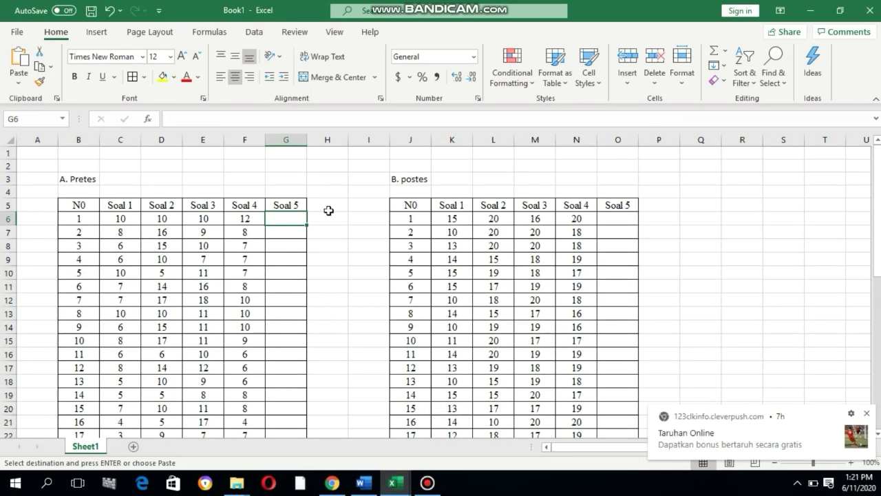
Paste the copied question 5 Pretes scores into the Soal 5 column of Book1's Pretes table, starting at G6
key("ctrl+v")
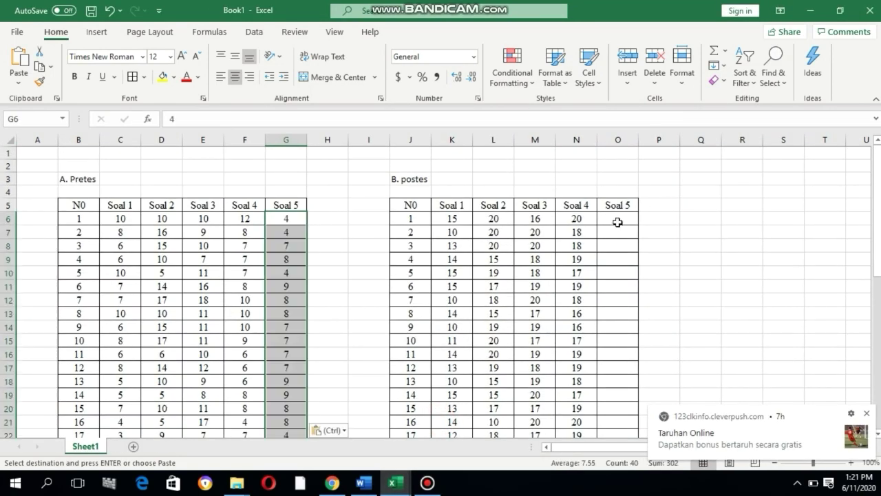
Copy the question 5 Postes scores Q7:Q46 from Data Nilai Siswa.xlsx into the Soal 5 column of Book1's postes table, starting at O6
left_click(618, 222)
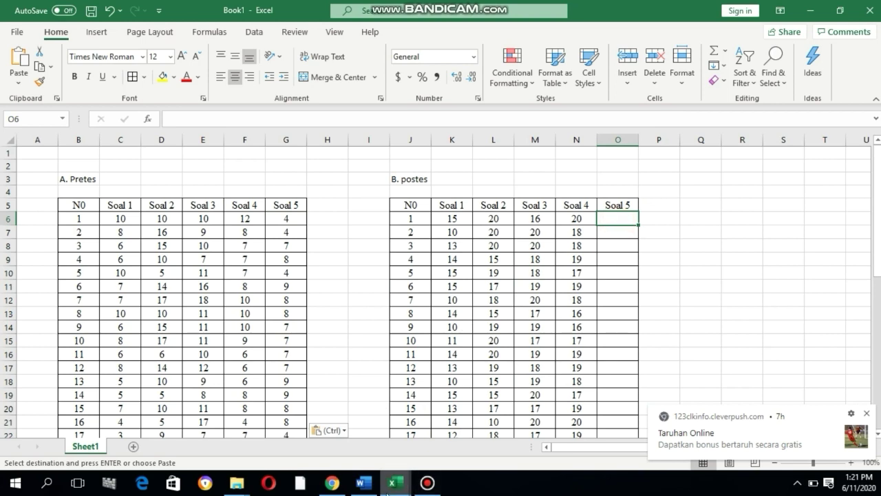
left_click(476, 409)
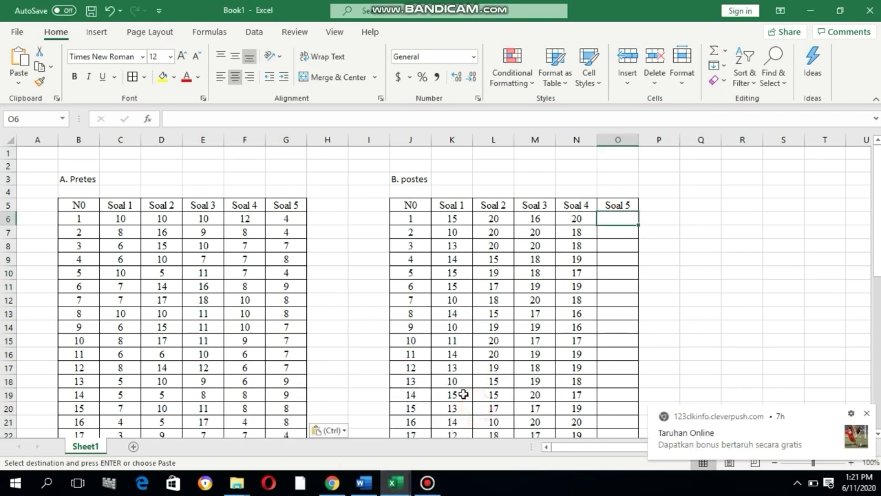
mouse_move(401, 481)
left_click(370, 422)
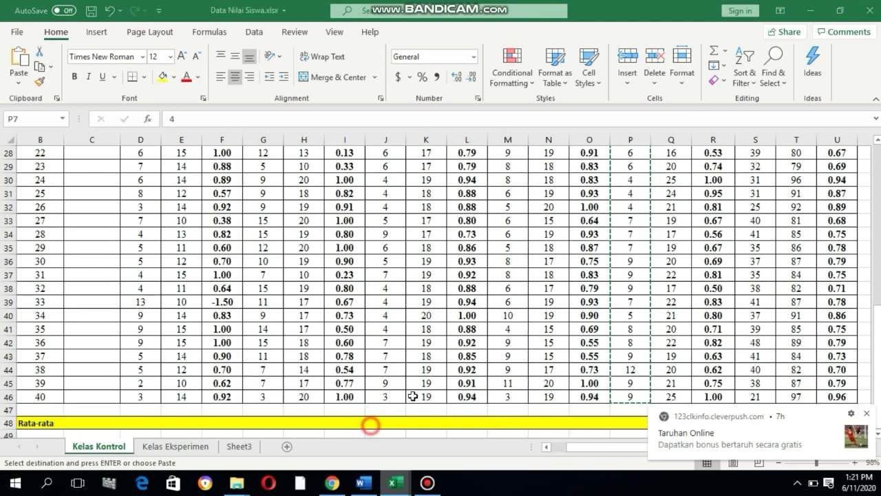
scroll(783, 230, "up", 9)
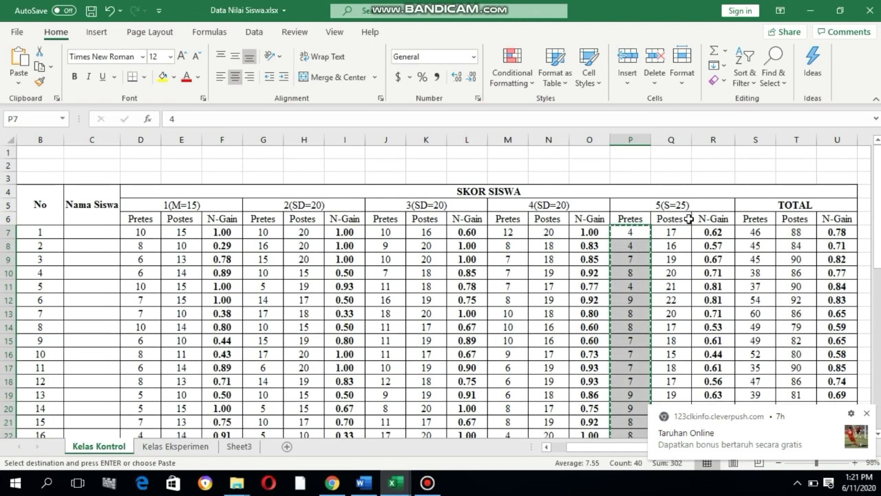
left_click(666, 232)
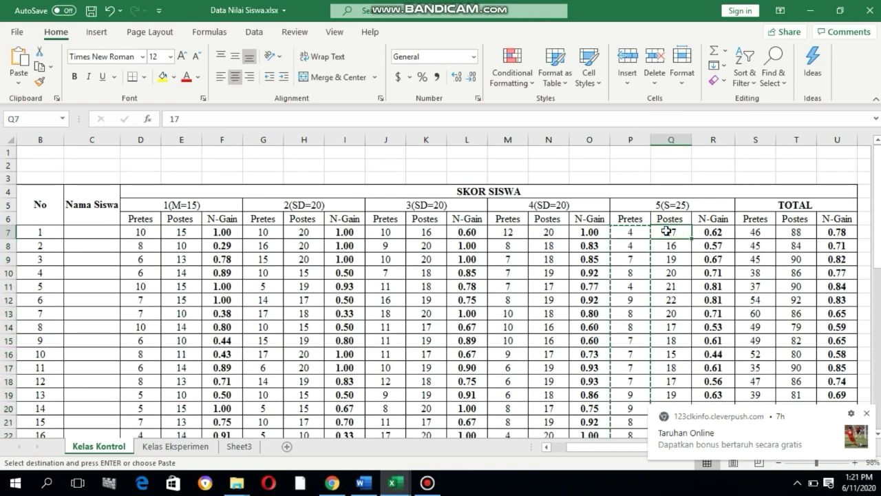
key("shift+Down")
key("shift+Down")
key("shift+Down")
key("shift+Down")
key("shift+Down")
key("shift+Down")
key("shift+Down")
key("shift+Down")
key("shift+Down")
key("shift+Down")
key("shift+Down")
key("shift+Down")
key("shift+Down")
key("shift+Down")
key("shift+Down")
key("shift+Down")
key("shift+Down")
key("shift+Down")
key("shift+Down")
key("shift+Down")
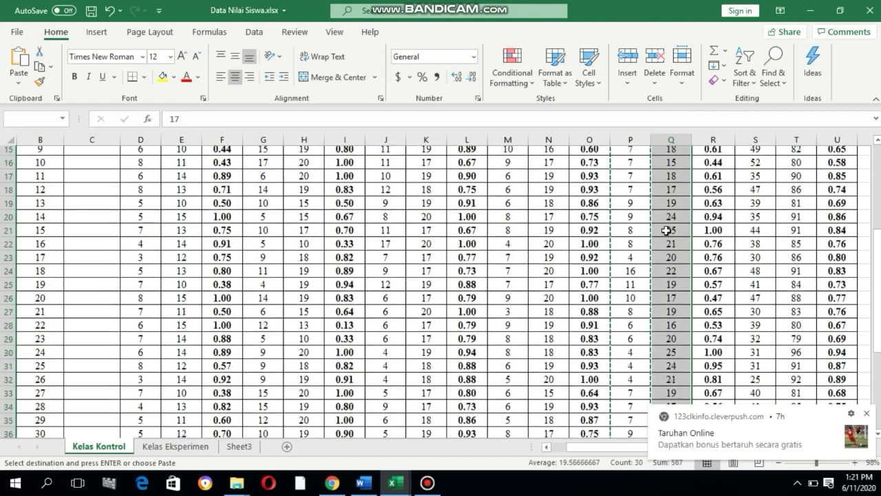
key("shift+Down")
key("shift+Down")
key("shift+Down")
key("shift+Down")
key("shift+Down")
key("shift+Down")
key("shift+Down")
key("shift+Down")
key("shift+Down")
key("shift+Down")
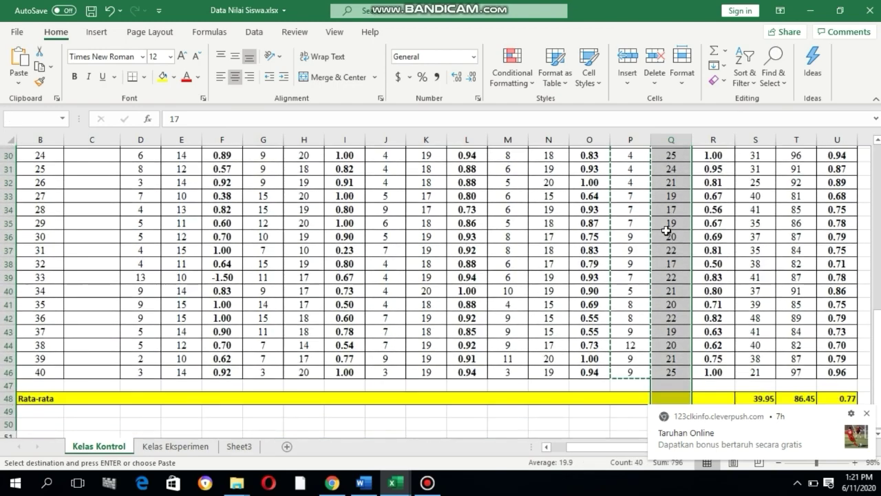
key("shift+Up")
key("shift+Up")
key("ctrl+v")
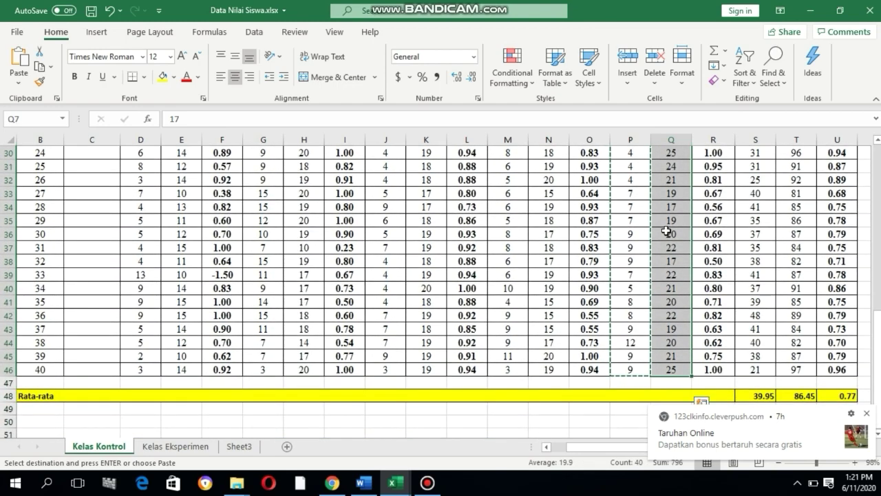
key("ctrl+c")
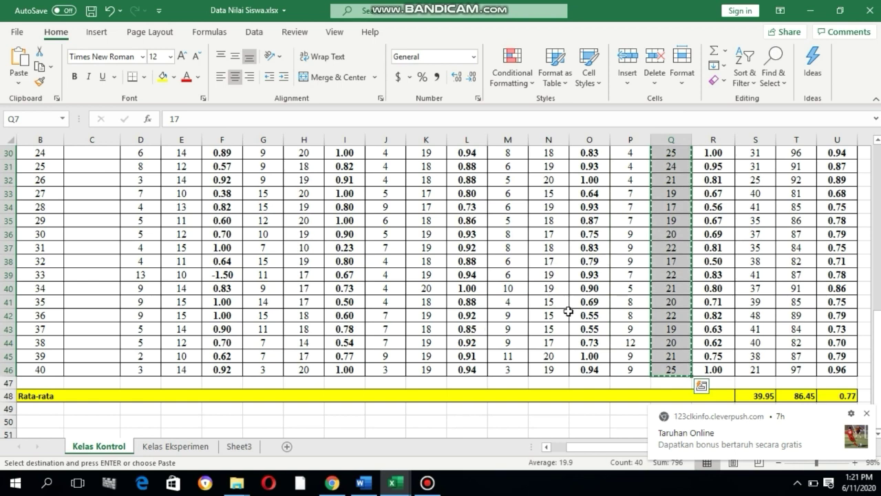
left_click(395, 483)
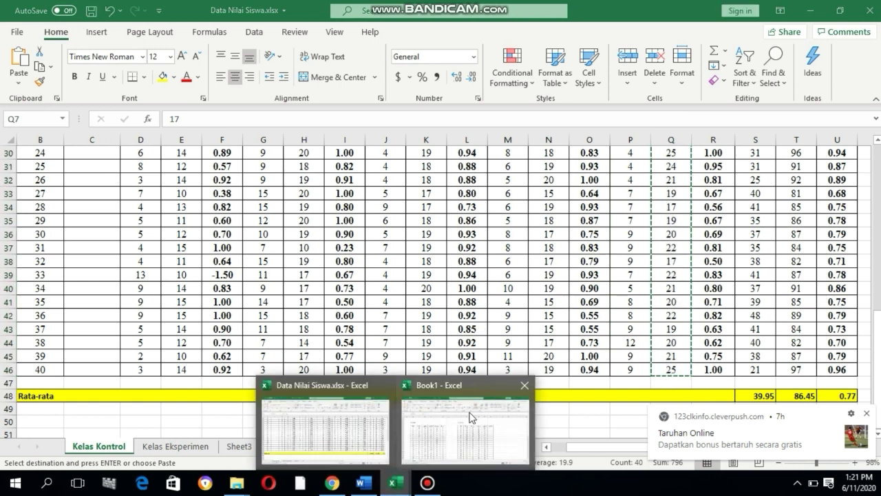
left_click(472, 416)
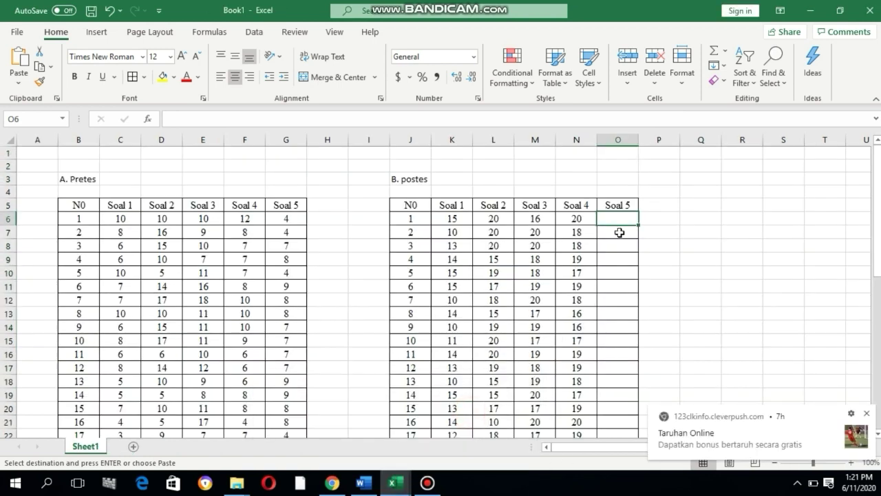
key("ctrl+v")
scroll(483, 275, "down", 13)
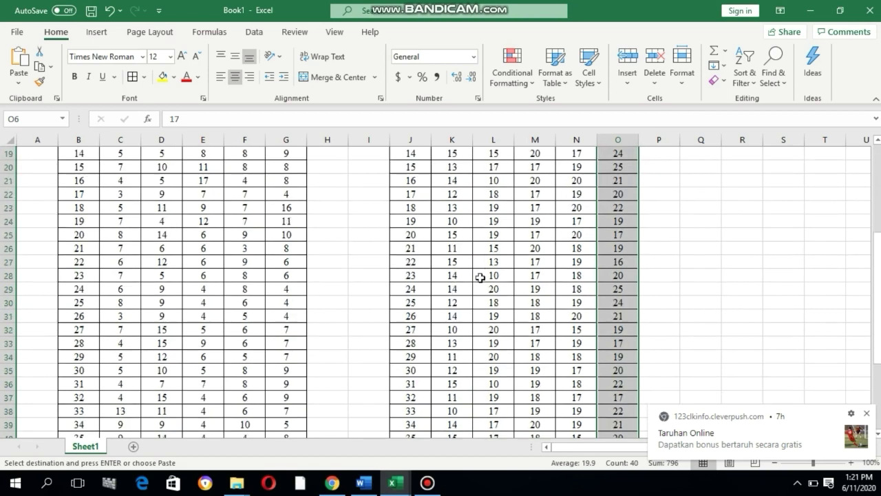
scroll(301, 252, "up", 10)
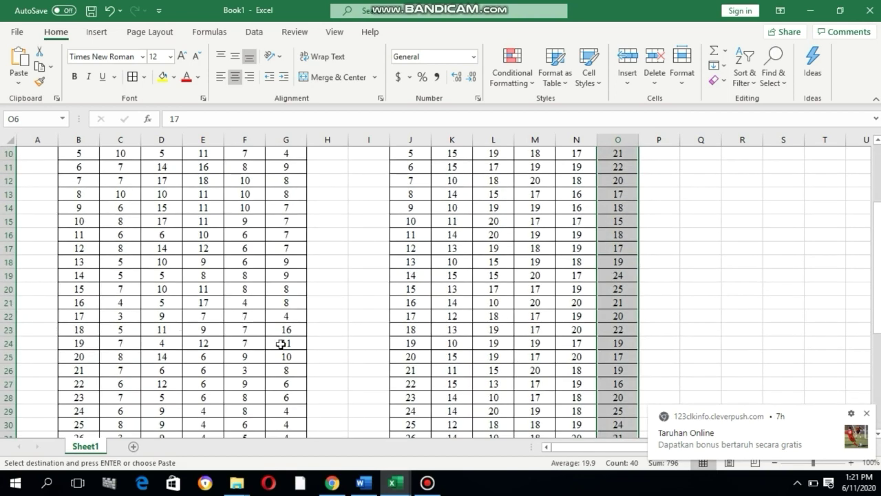
Minimize the open windows, decline the audio capture help page, launch IBM SPSS Statistics 21 and dismiss its startup dialog
left_click(813, 10)
left_click(814, 10)
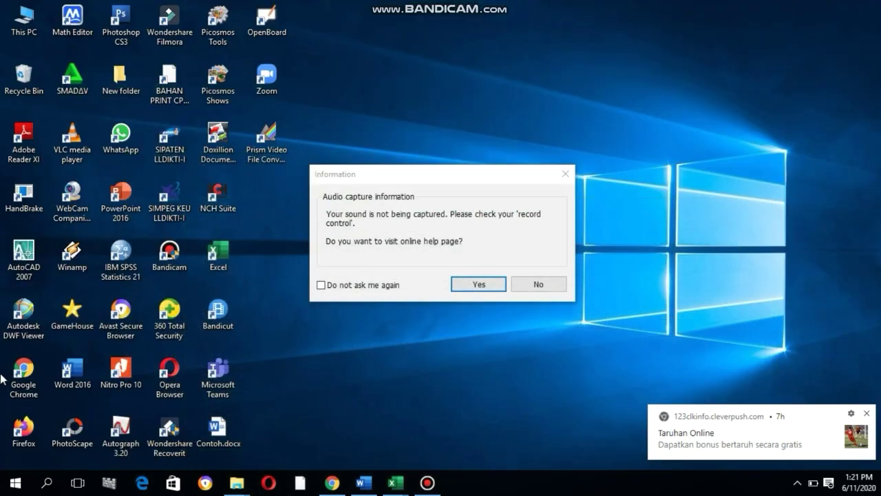
left_click(544, 289)
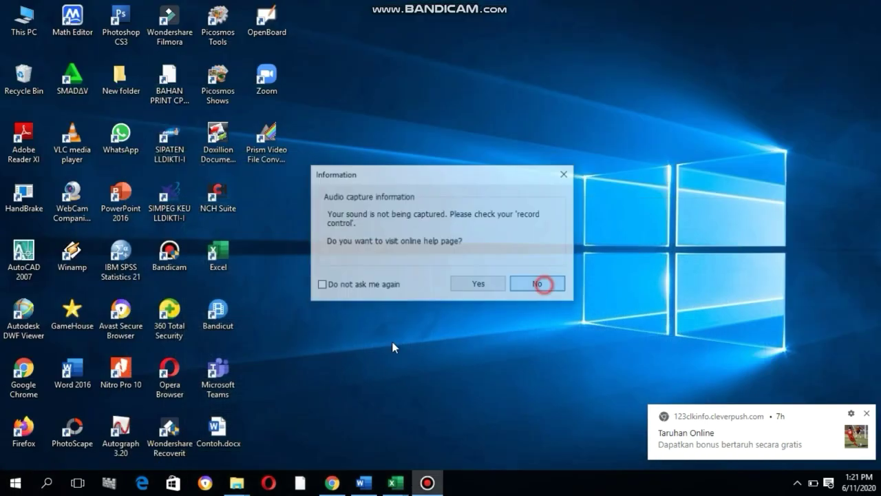
double_click(129, 257)
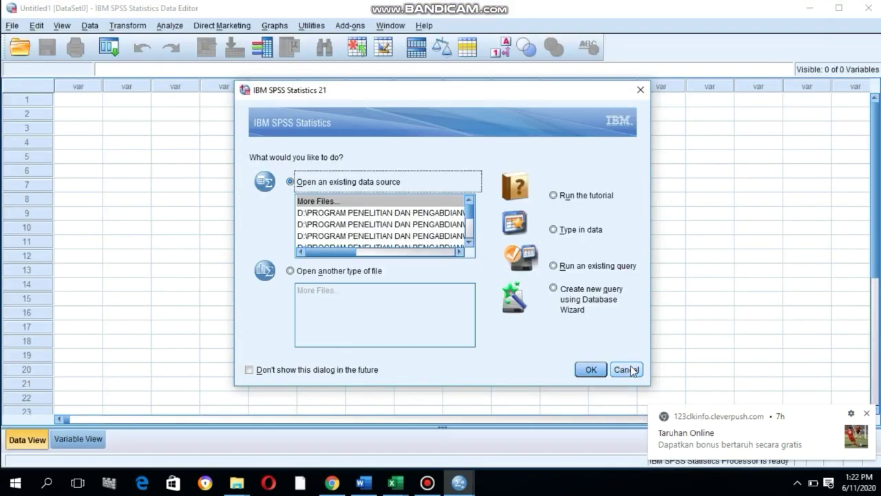
left_click(626, 370)
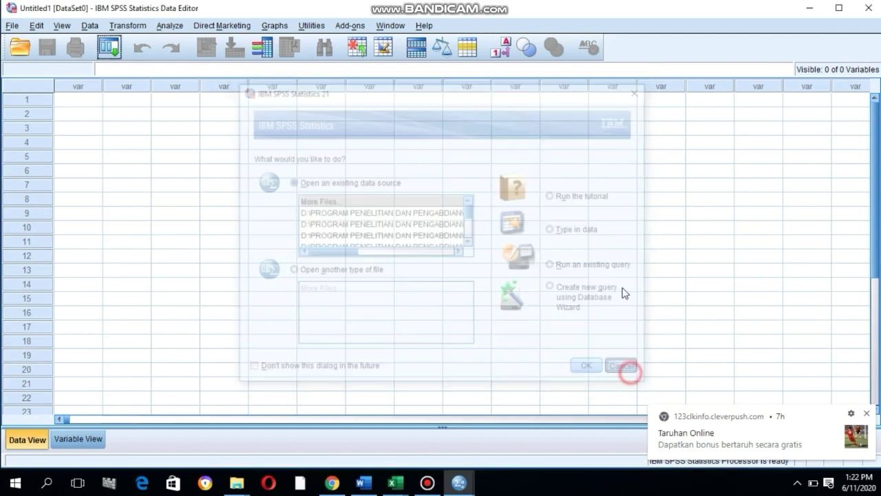
Define the first variable in Variable View with the name Soal_ and dismiss the naming notice
left_click(65, 439)
left_click(79, 86)
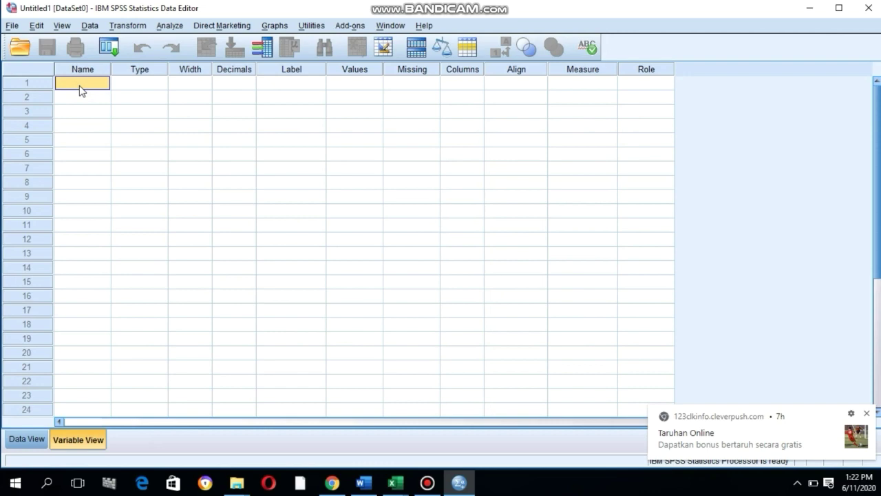
type("Soal_")
left_click(87, 97)
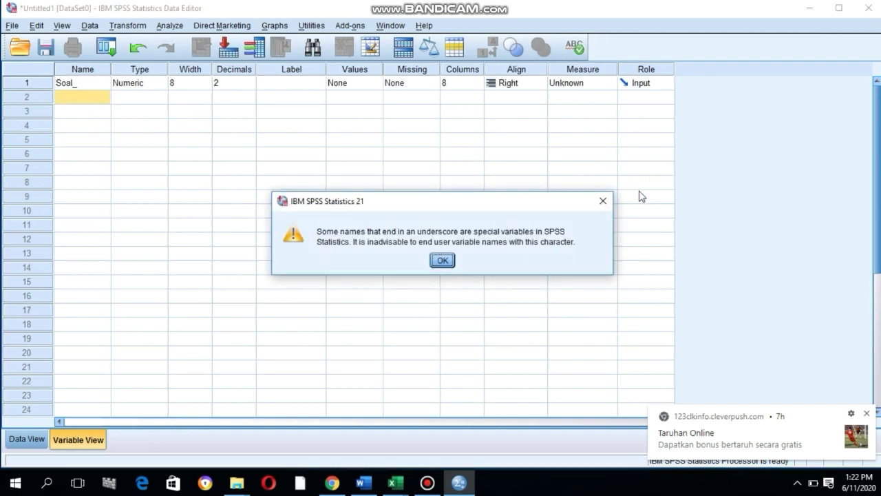
left_click(603, 200)
Try to copy the first variable's name cell into the second row's name
left_click(83, 83)
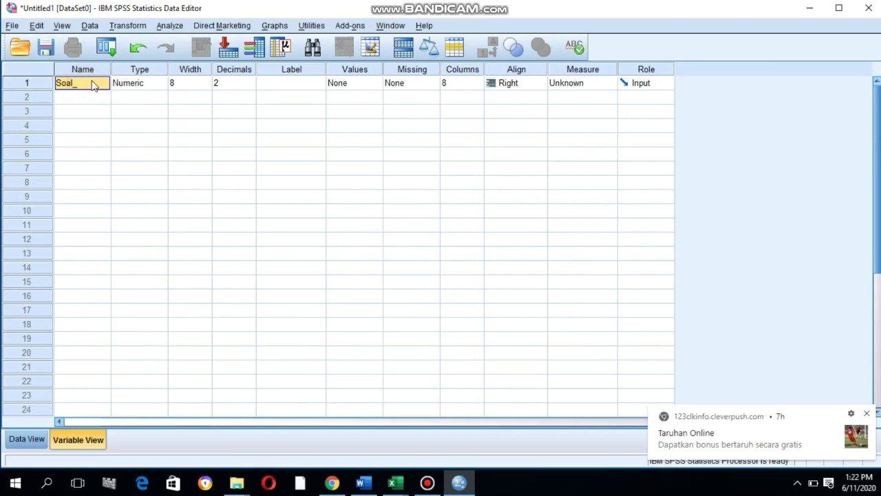
left_click(82, 100)
key("ctrl+v")
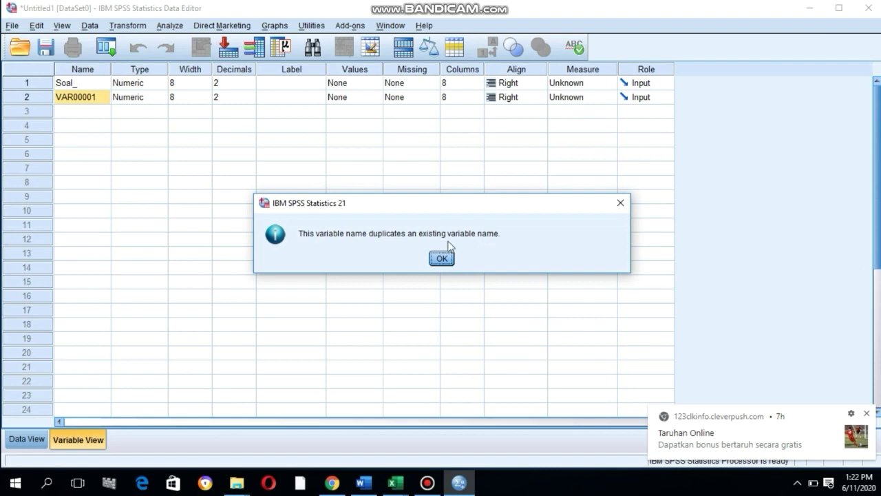
left_click(620, 202)
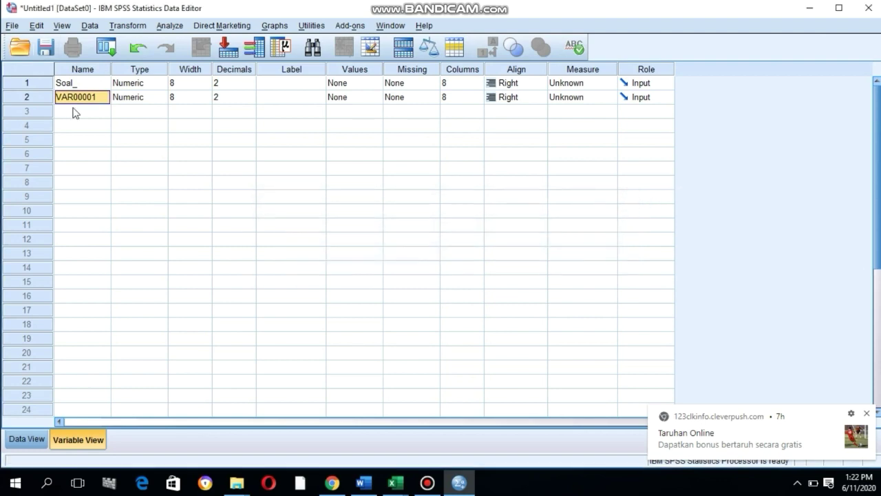
Copy the text Soal_ from the first variable's name, and rename that variable Soal_1
left_click(86, 87)
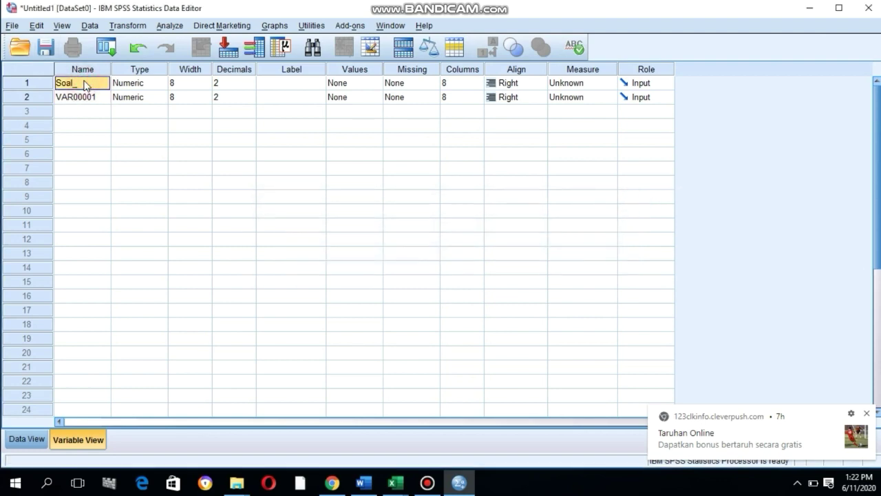
double_click(79, 83)
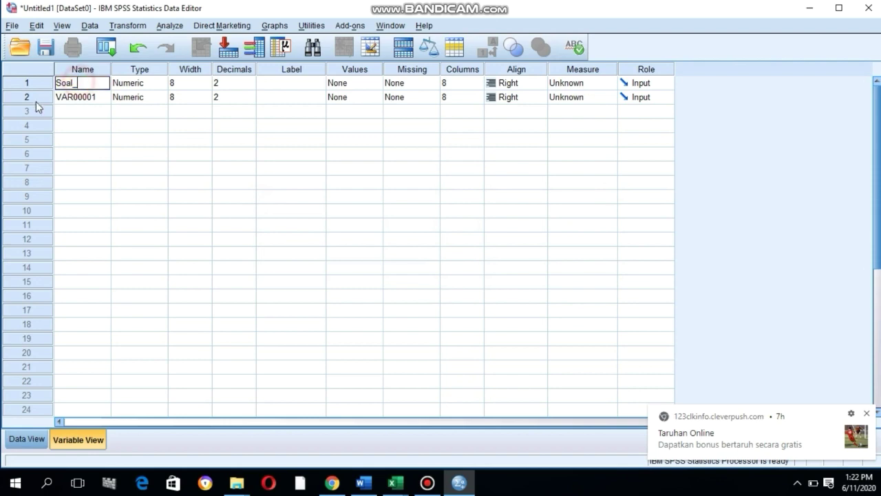
left_click_drag(57, 83, 91, 82)
key("ctrl+c")
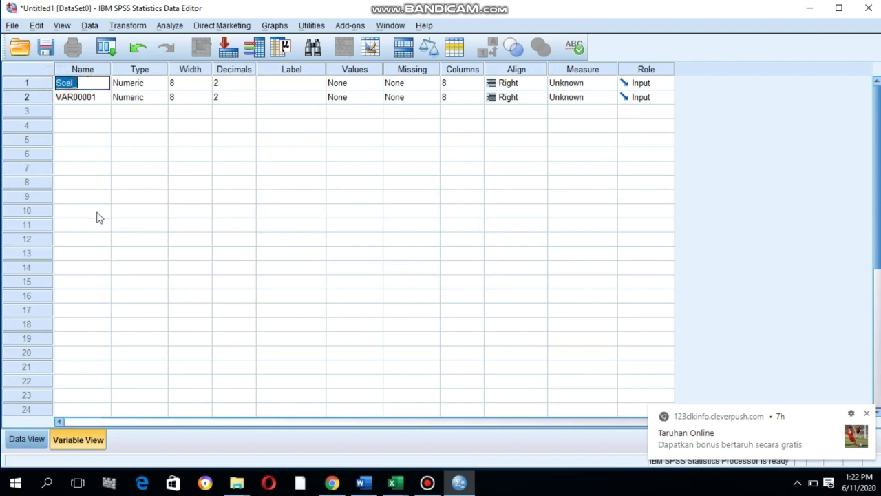
left_click(84, 99)
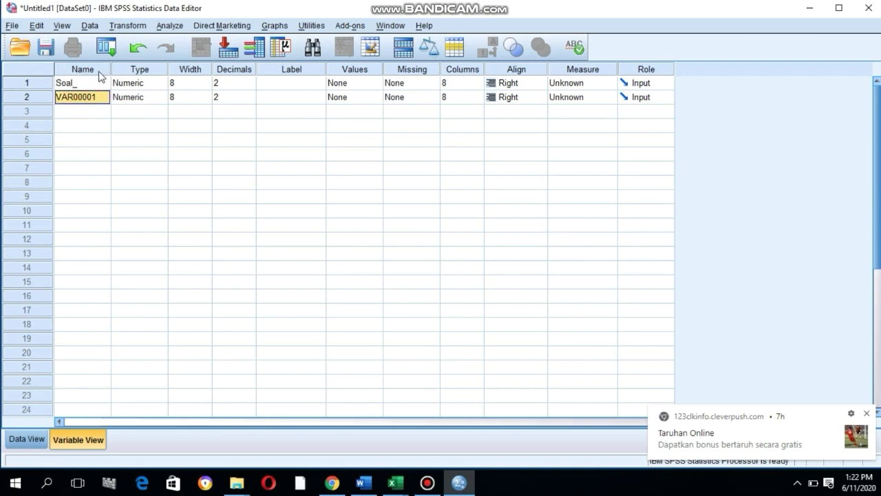
left_click(78, 82)
double_click(80, 82)
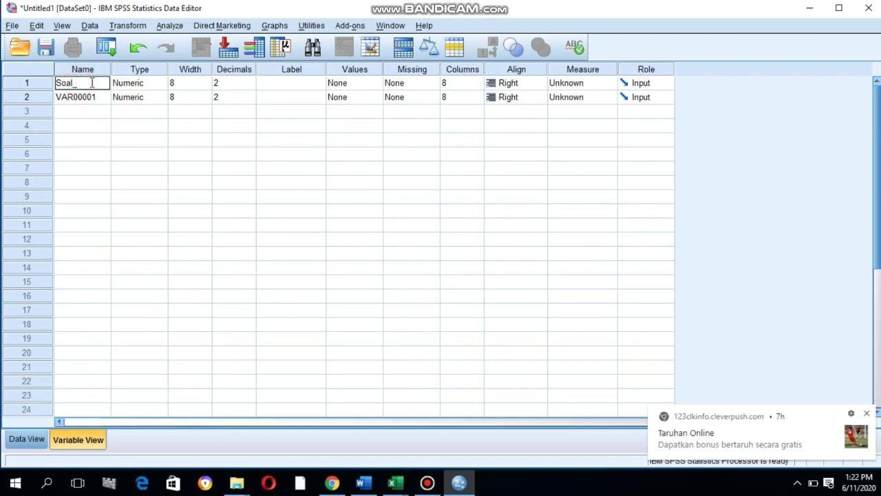
type("1")
key("Return")
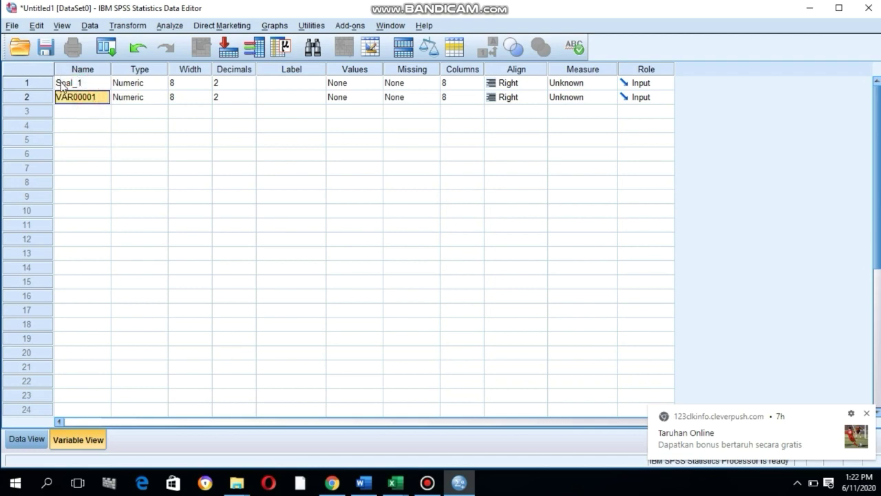
Paste the copied Soal_ text as the second variable's name and complete it to Soal_2
left_click(58, 82)
left_click_drag(57, 82, 73, 83)
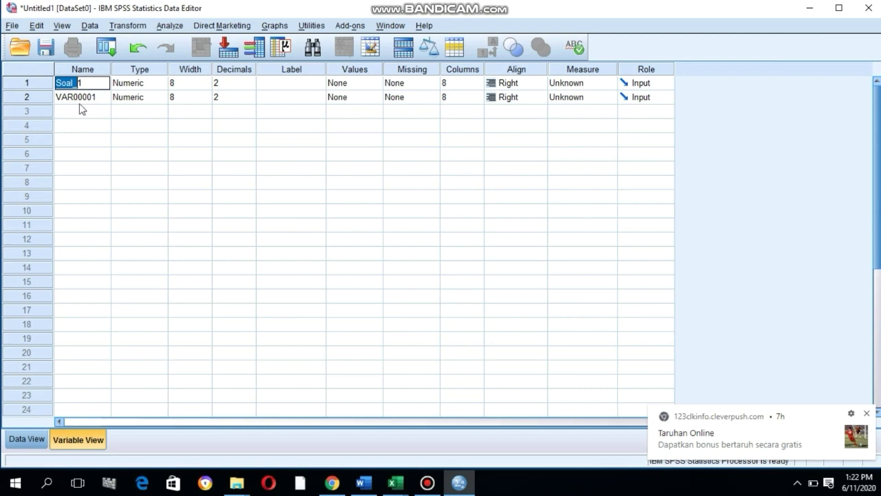
left_click(80, 99)
key("ctrl+v")
key("Return")
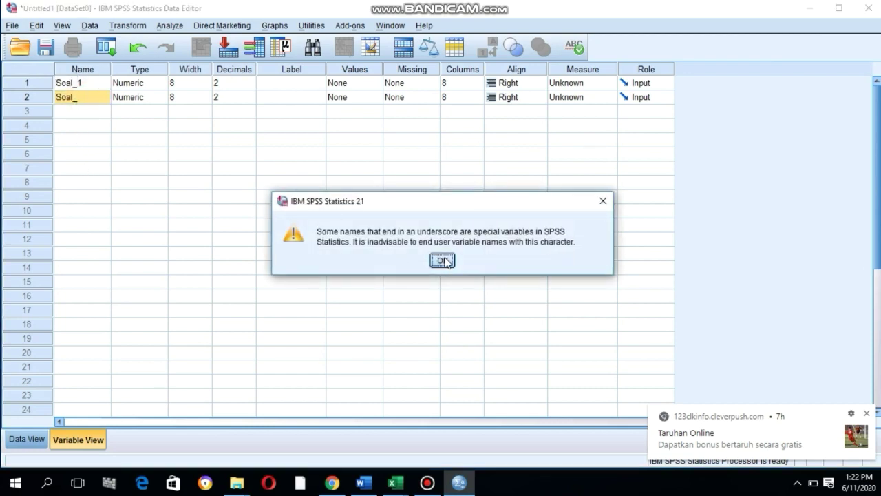
left_click(189, 124)
left_click(603, 200)
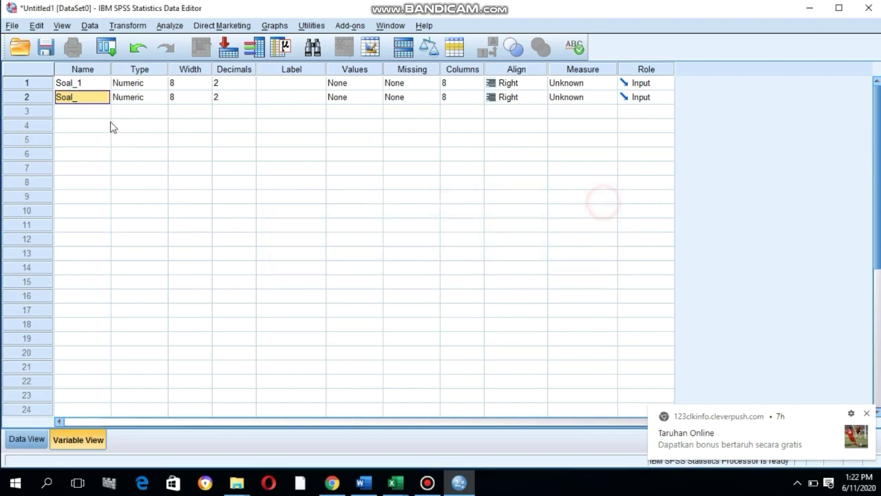
double_click(88, 99)
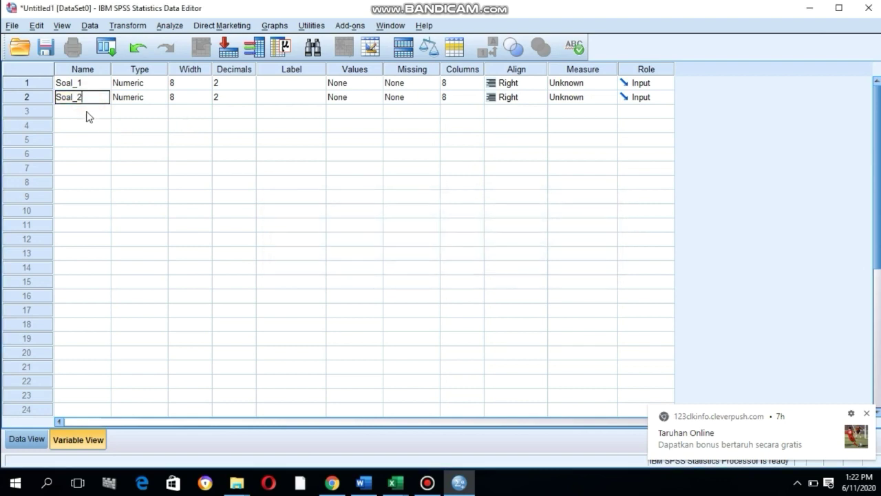
Add a third variable in the next empty row and name it Soal_3
left_click(86, 118)
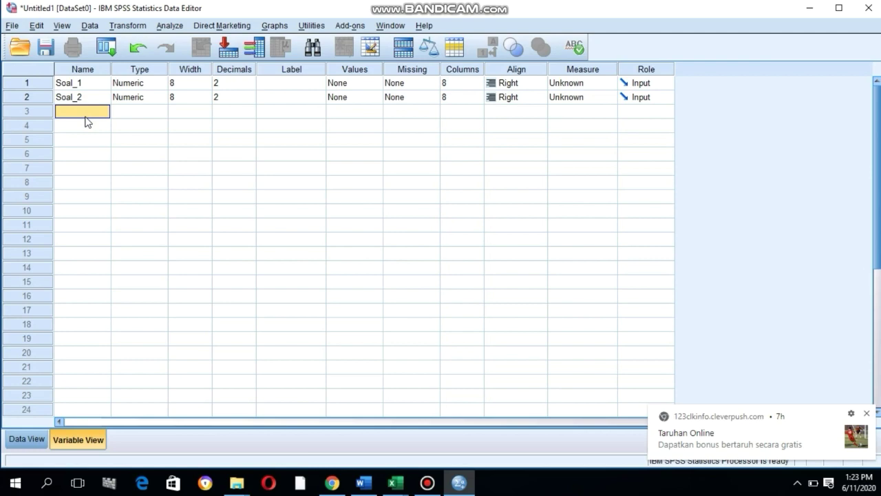
type("Soal_")
key("Return")
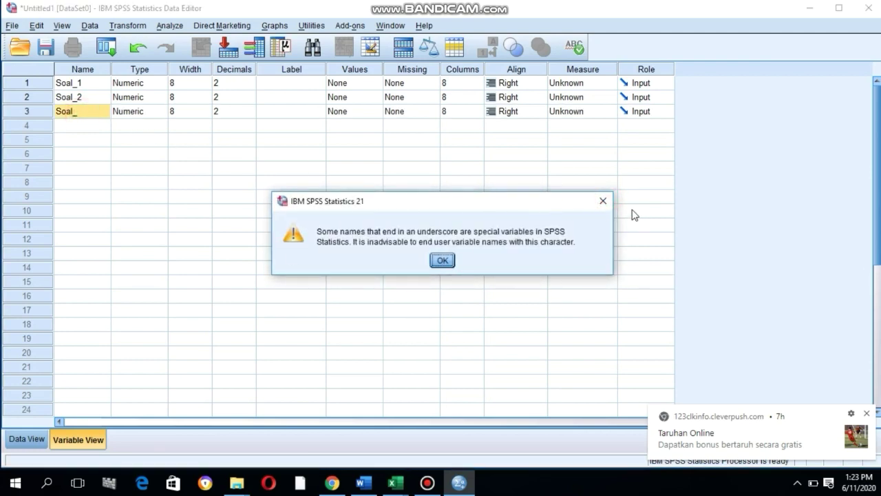
left_click(603, 201)
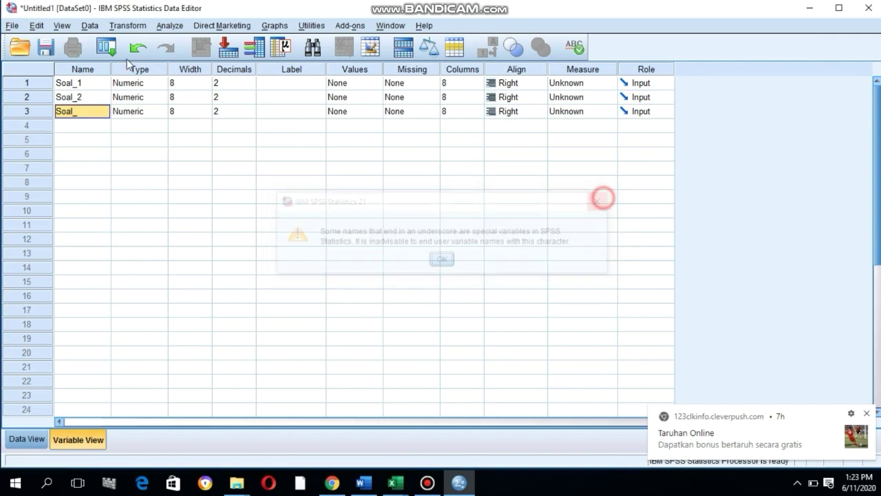
double_click(77, 116)
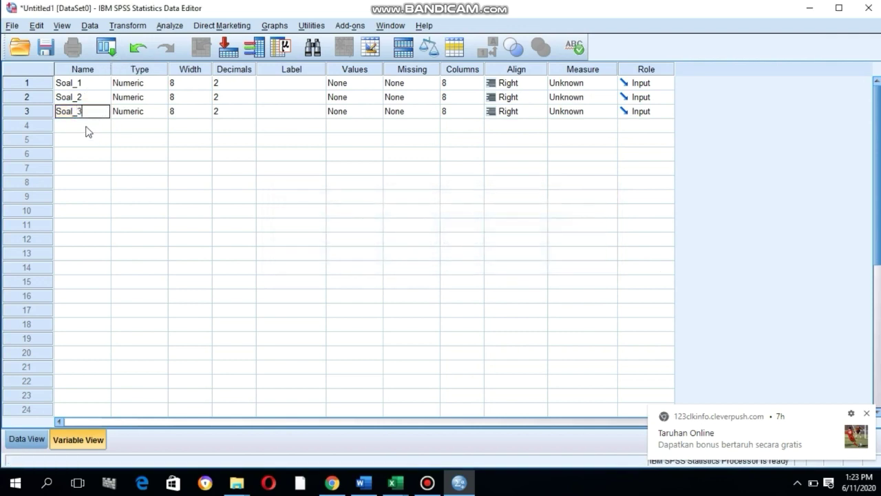
Add a fourth variable below Soal_3 and name it Soal_4
left_click(86, 127)
type("Soal_")
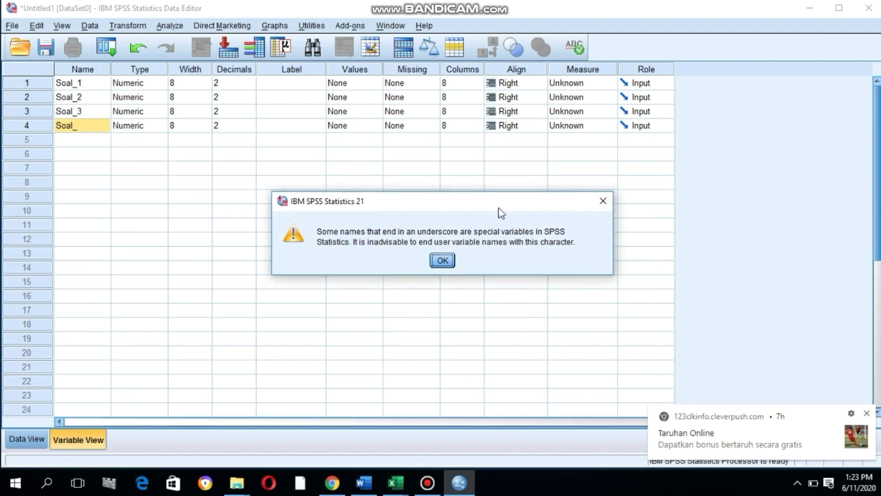
left_click(601, 201)
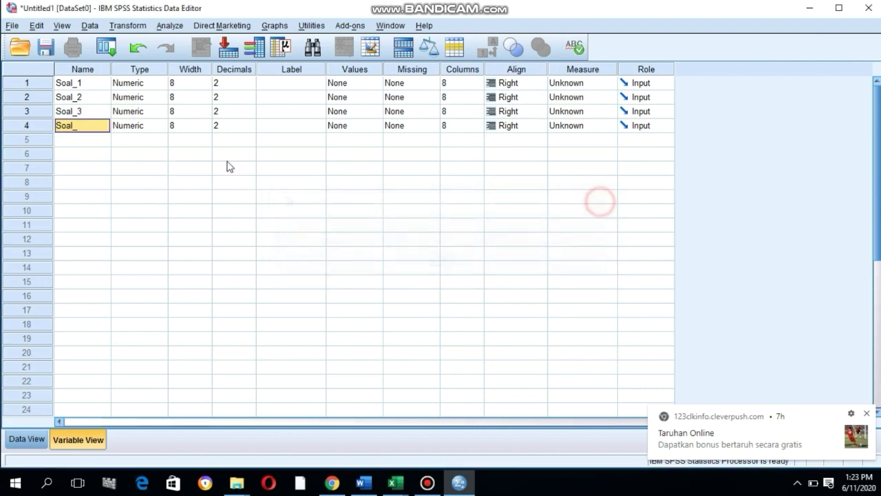
double_click(80, 129)
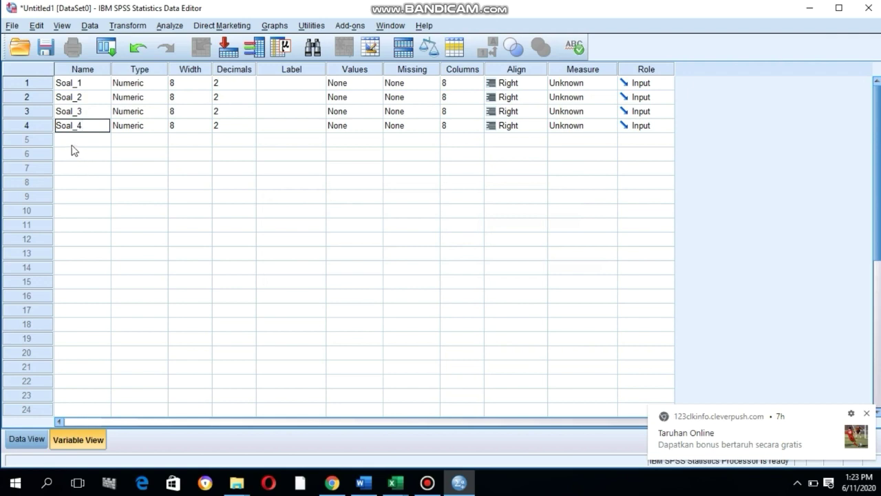
Add a fifth variable below Soal_4 and name it Soal_5
left_click(70, 141)
type("Soal_")
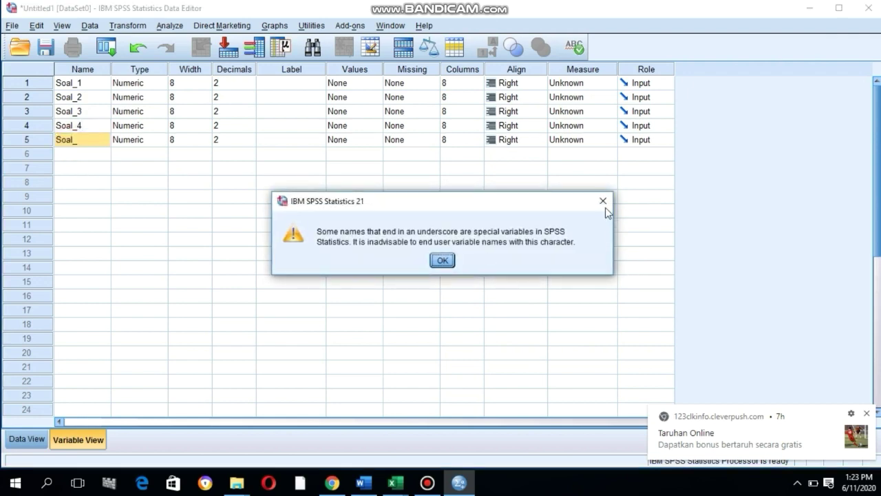
left_click(434, 262)
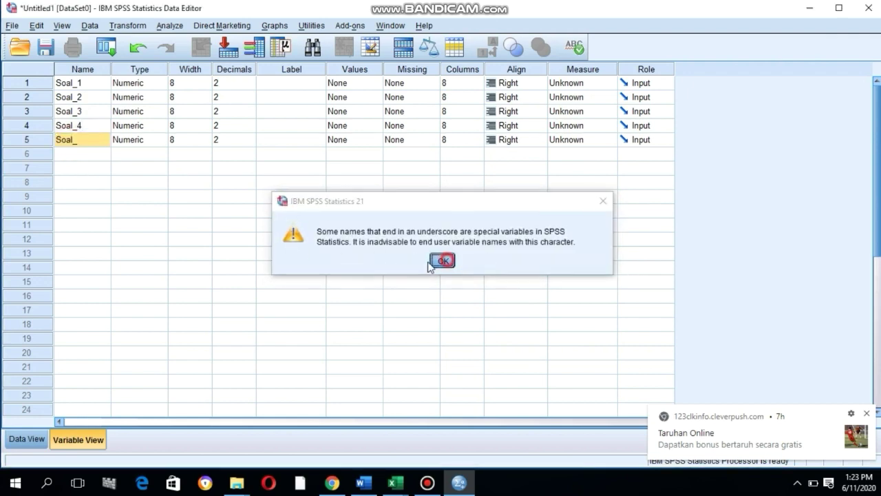
left_click(78, 144)
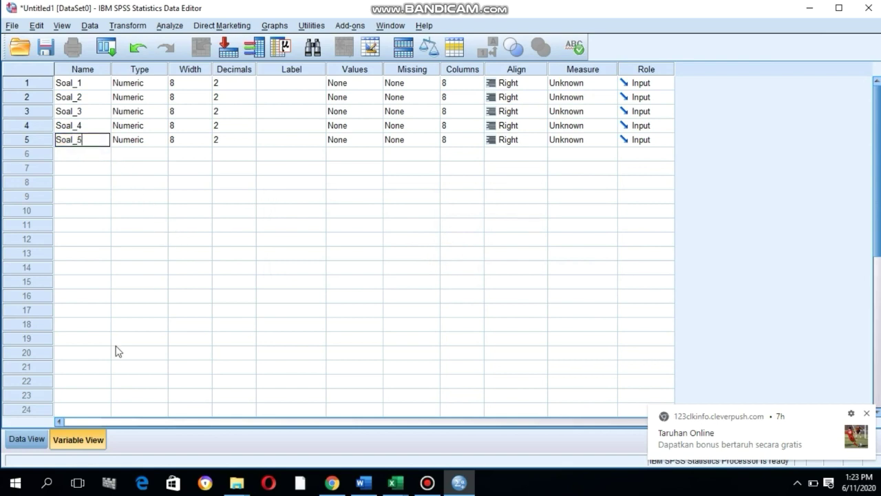
Copy the Pretes scores C6:G45 from Book1 in Excel into SPSS Data View, starting at the first case of Soal_1
left_click(33, 440)
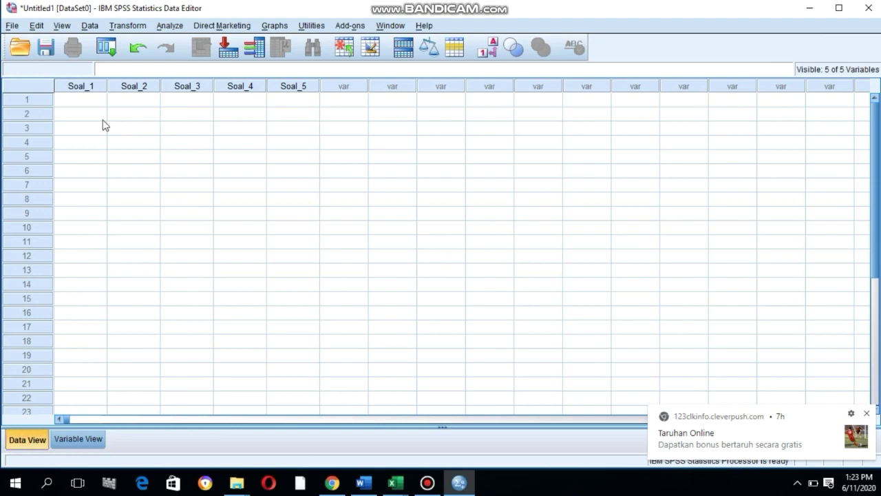
left_click(83, 101)
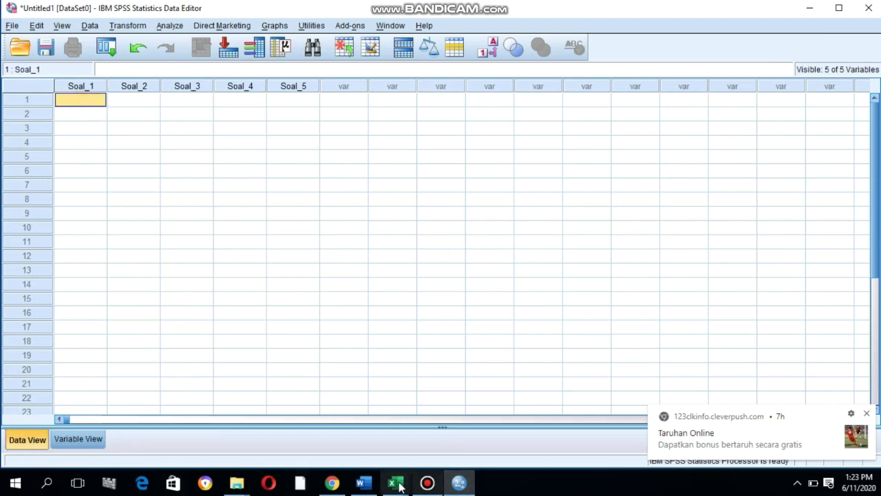
mouse_move(398, 484)
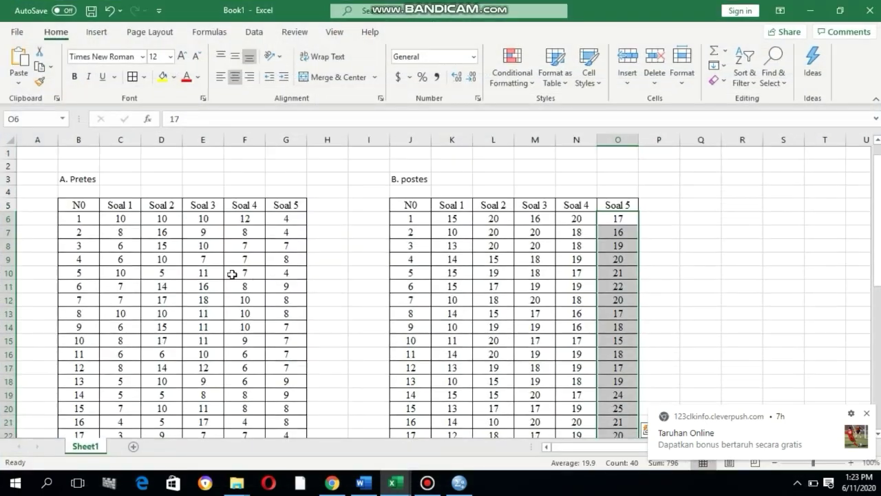
left_click(115, 219)
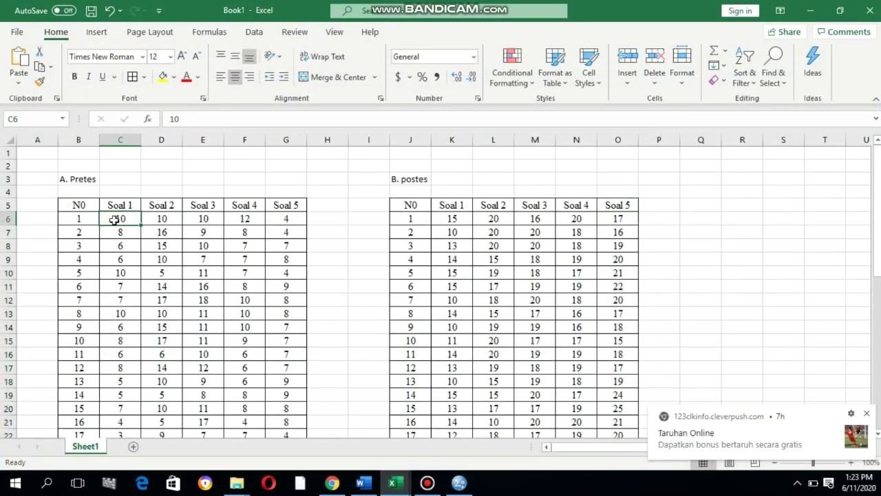
left_click_drag(114, 219, 306, 432)
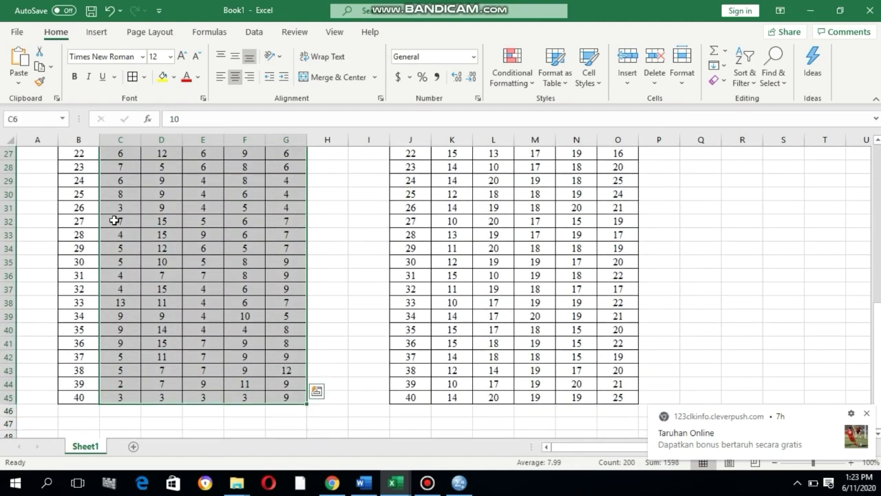
key("ctrl+c")
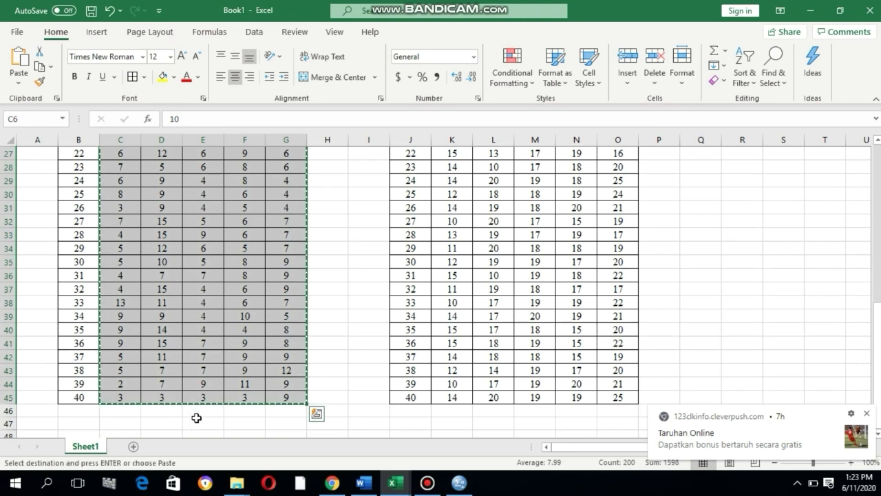
left_click(459, 482)
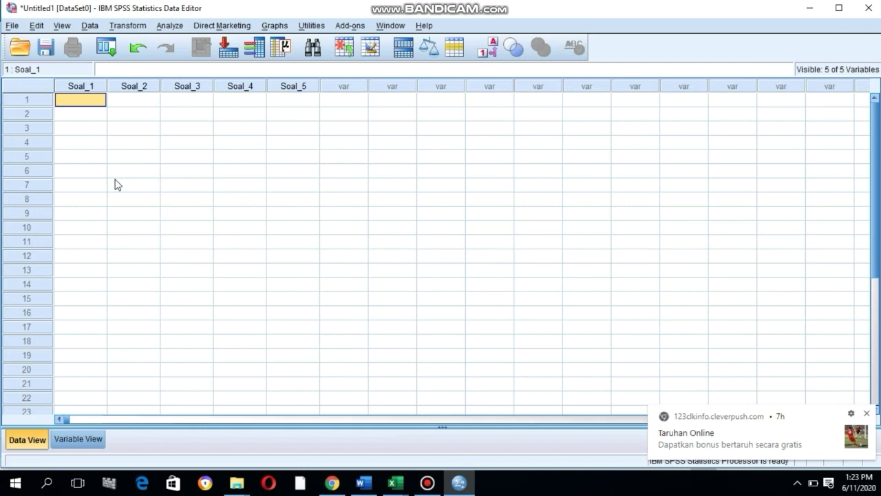
key("ctrl+v")
scroll(197, 185, "down", 3)
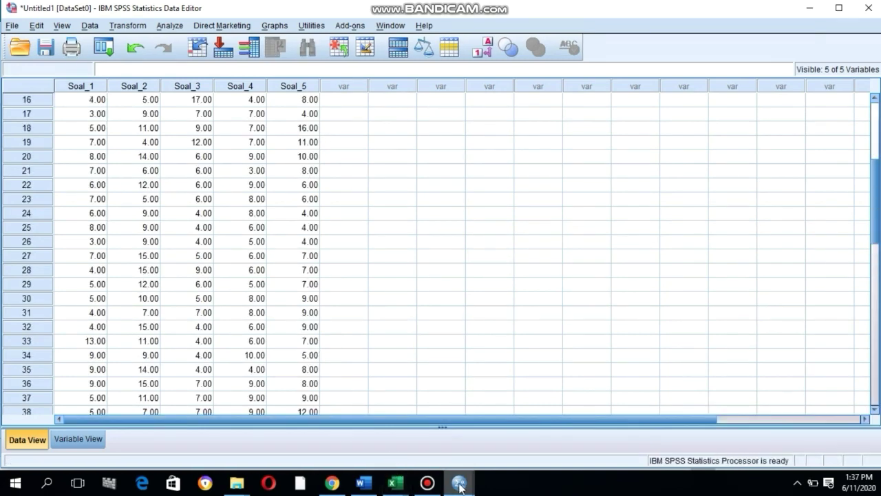
Set up a Reliability Analysis of the SPSS data with Soal_1 through Soal_5 as its items
mouse_move(459, 480)
left_click(387, 432)
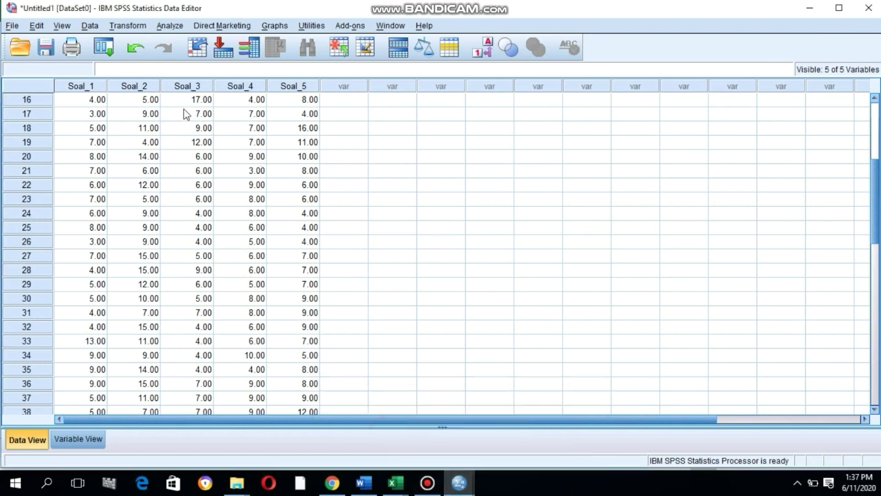
left_click(169, 26)
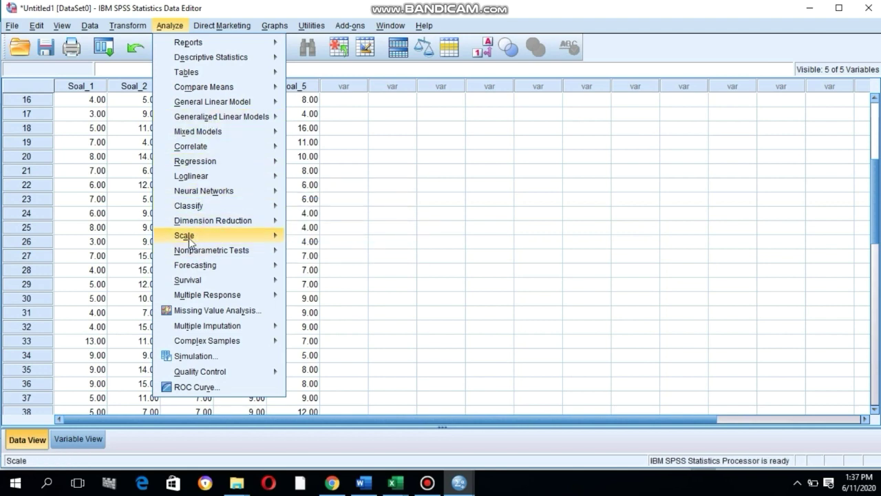
mouse_move(253, 238)
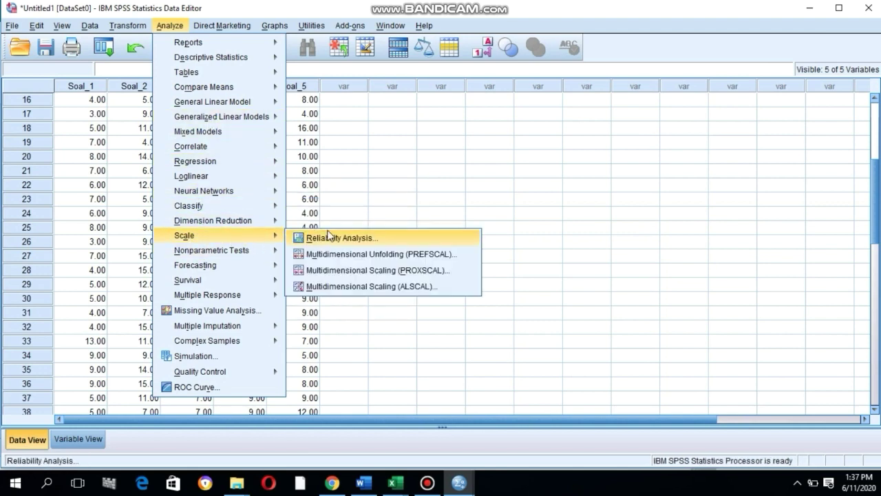
left_click(329, 238)
left_click(302, 174)
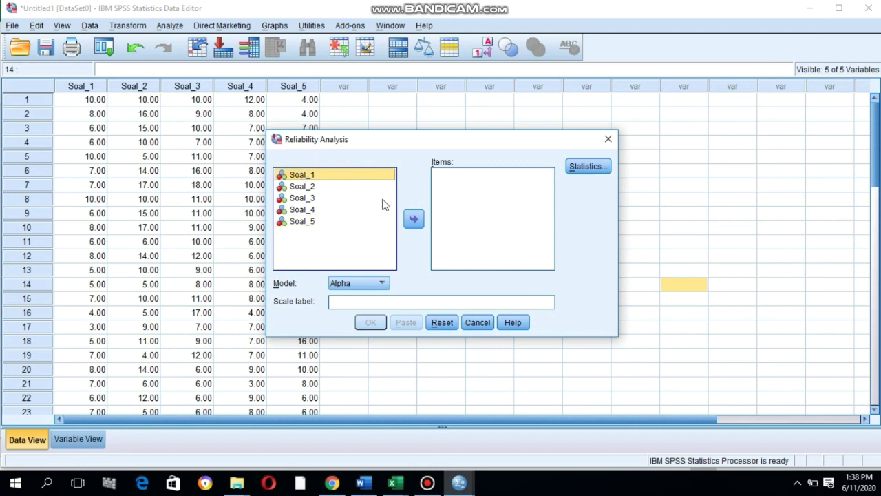
left_click(414, 218)
left_click(302, 176)
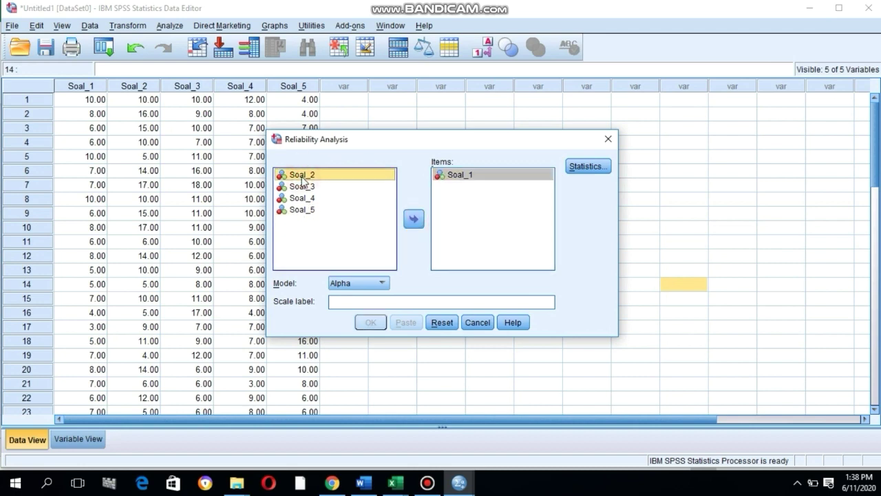
key("shift+Down")
key("shift+Down")
key("shift+Down")
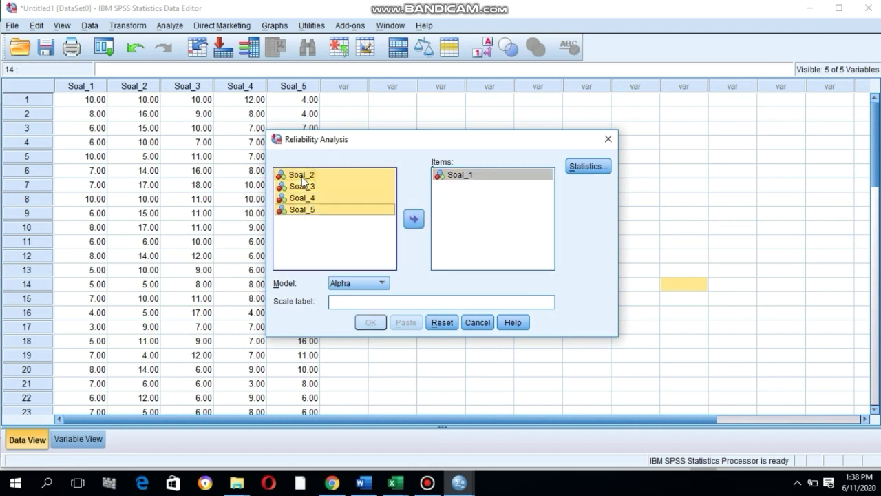
left_click(415, 221)
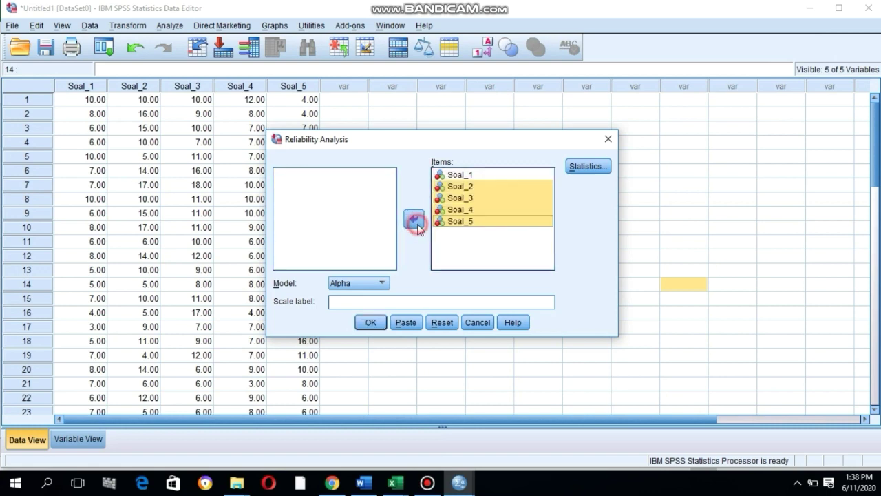
Run the reliability analysis with the Alpha model and Scale if item deleted as the only descriptive statistic
left_click(586, 169)
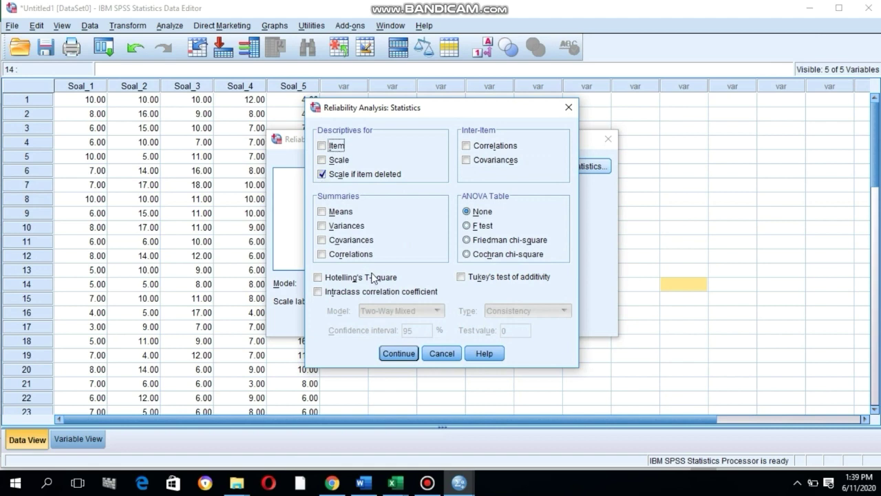
left_click(400, 354)
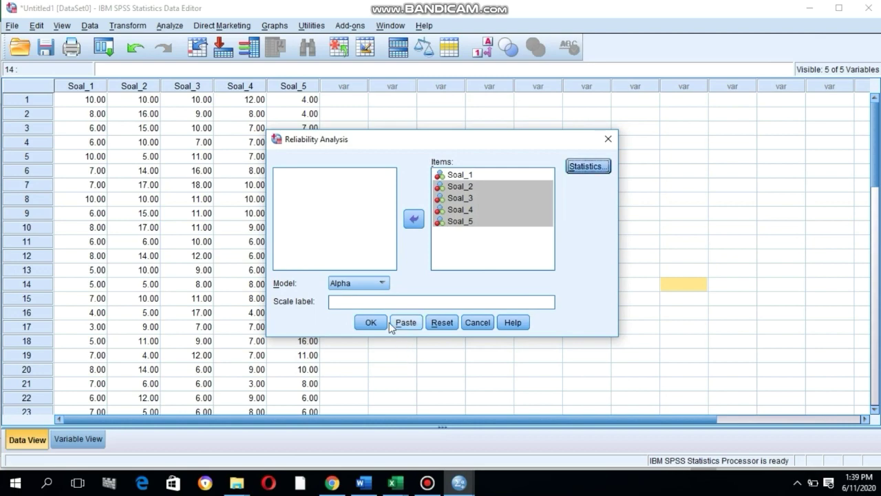
left_click(371, 323)
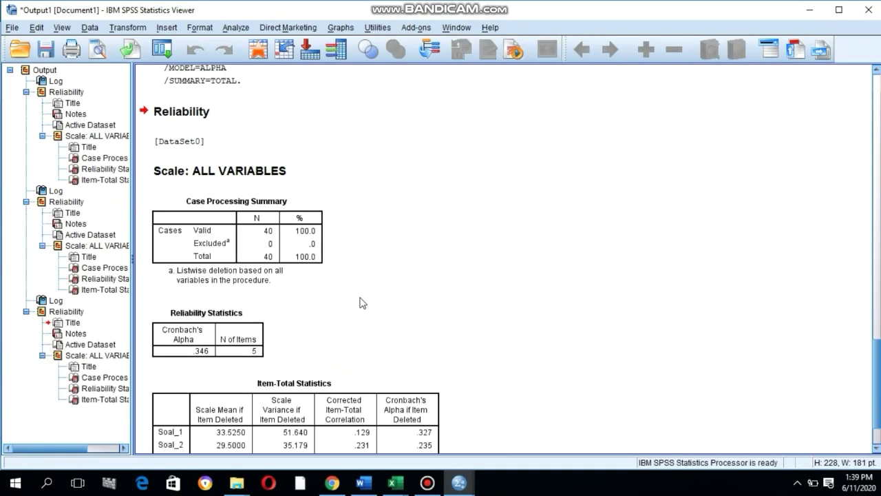
scroll(366, 294, "up", 4)
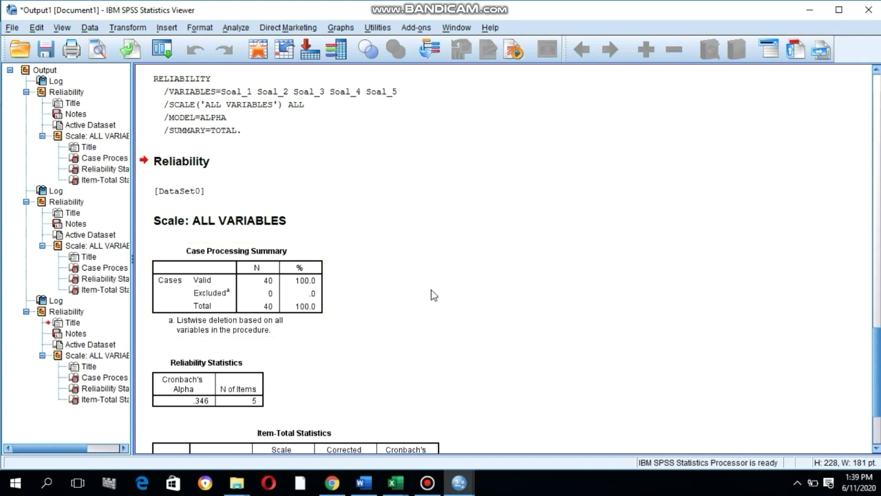
scroll(431, 294, "down", 3)
left_click(211, 269)
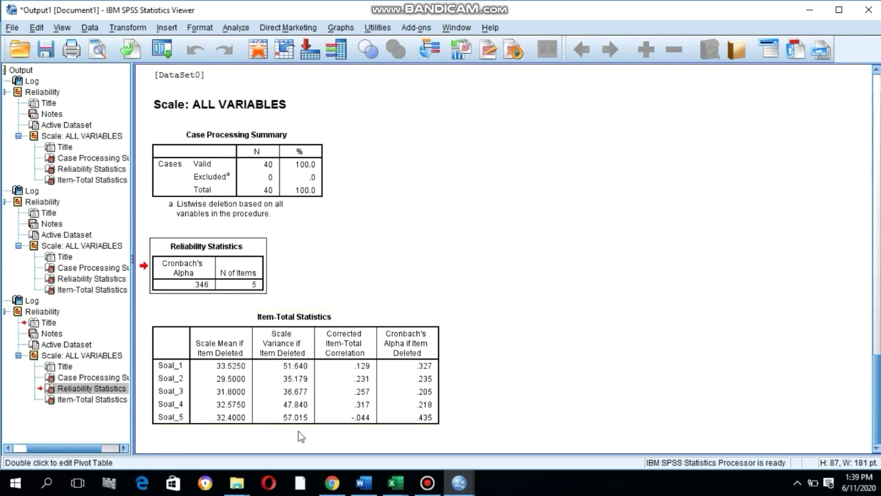
left_click(363, 483)
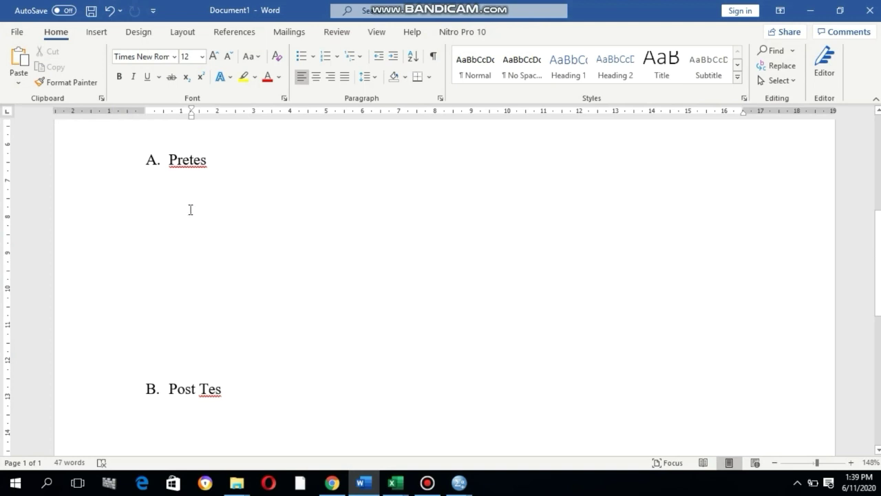
key("ctrl+v")
scroll(393, 215, "up", 2)
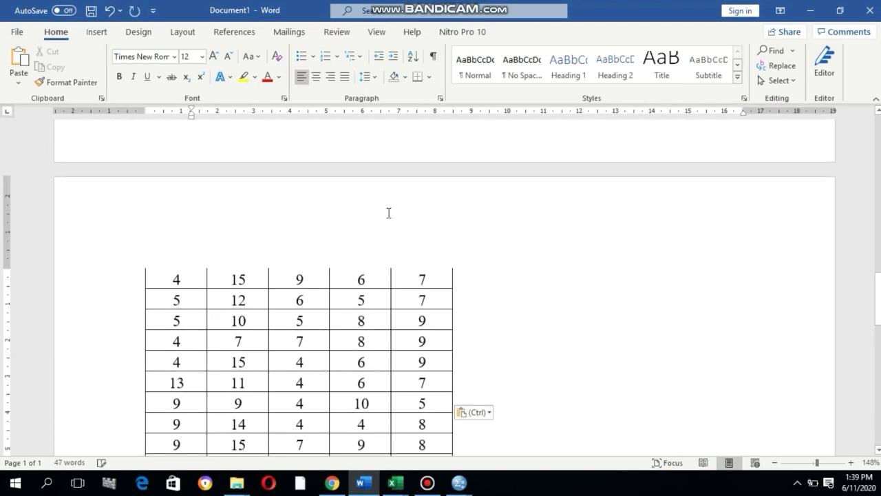
scroll(389, 213, "down", 5)
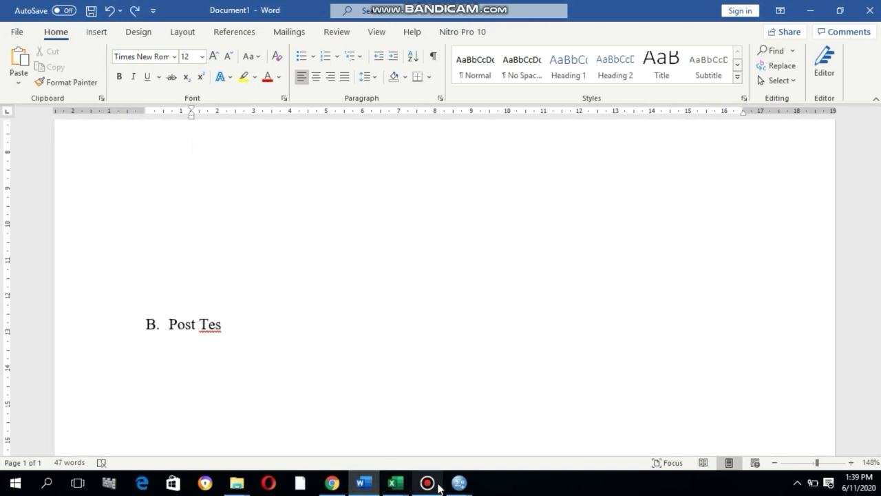
Copy the Reliability Statistics table from the SPSS output into the Word document under the Pretes heading
mouse_move(459, 483)
left_click(584, 422)
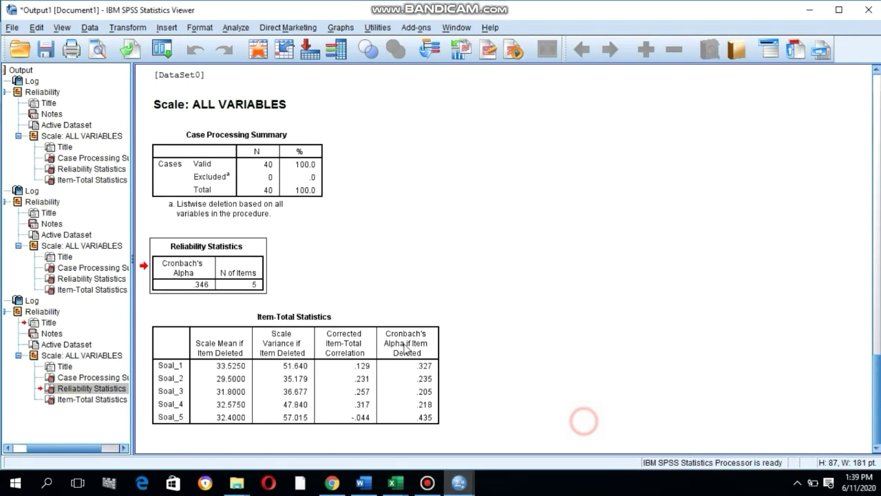
left_click(206, 269)
right_click(191, 245)
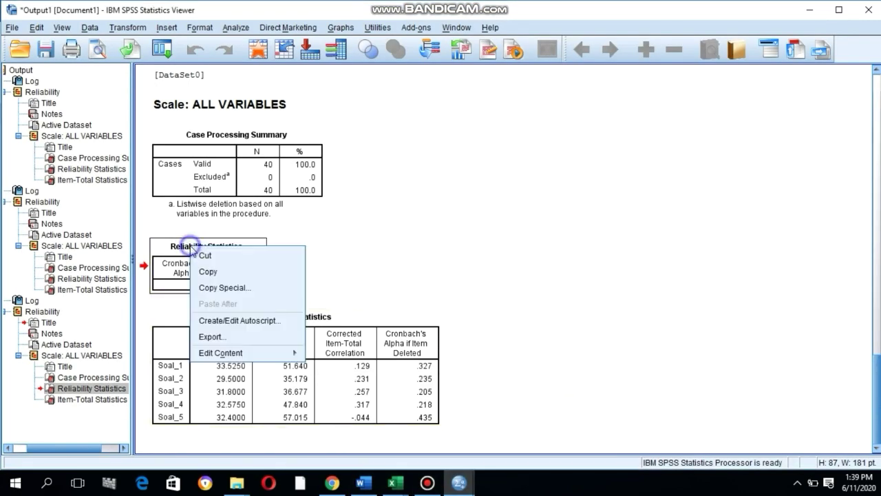
left_click(214, 274)
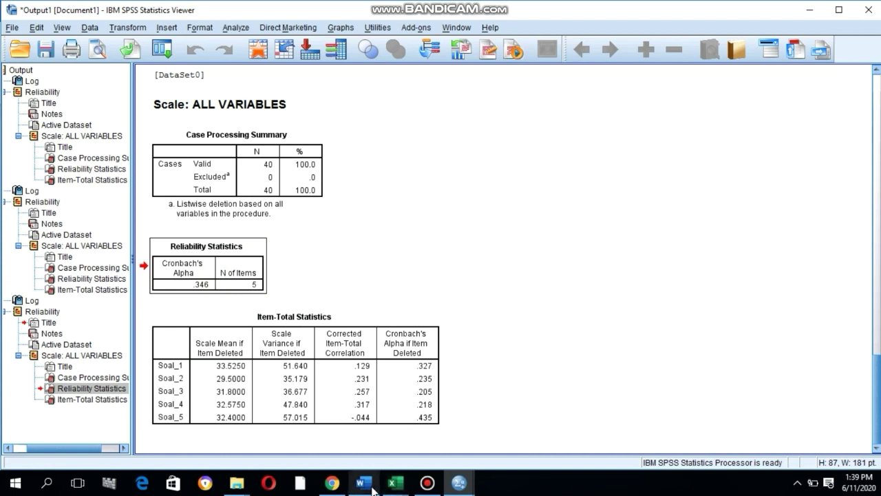
left_click(364, 483)
key("ctrl+v")
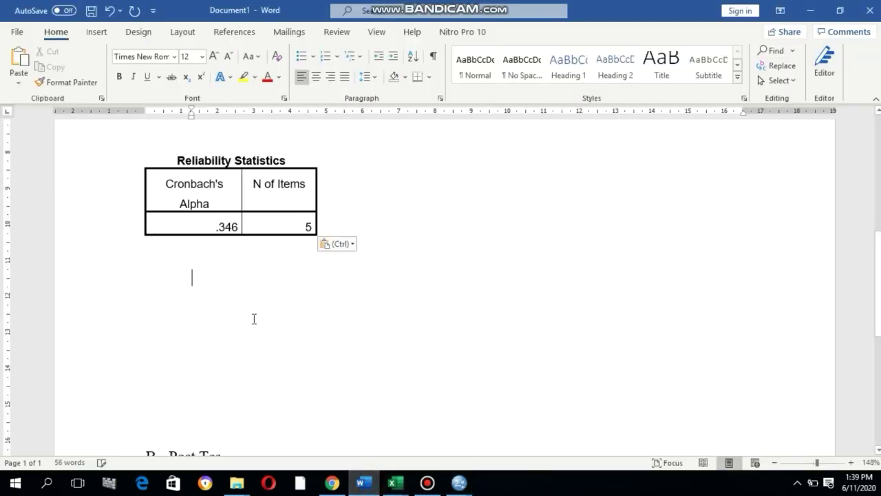
Insert a column after N of Items in the Reliability Statistics table and head it Keterangan
left_click(307, 192)
right_click(309, 184)
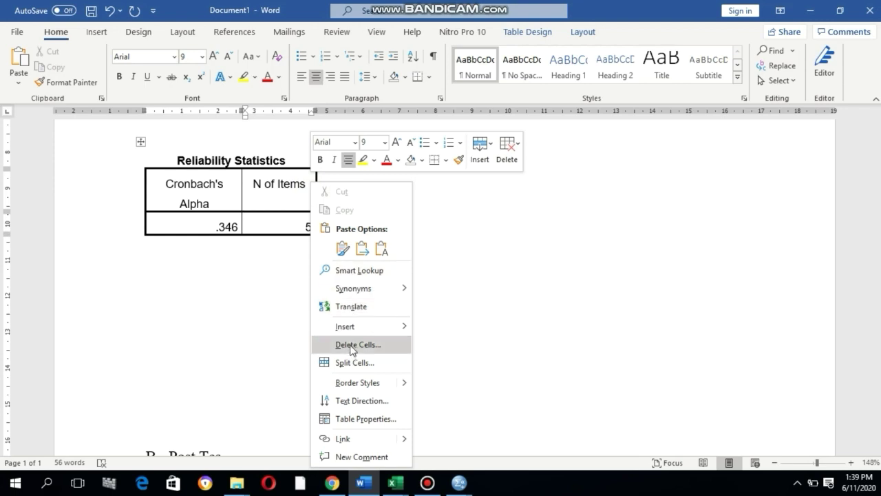
mouse_move(353, 332)
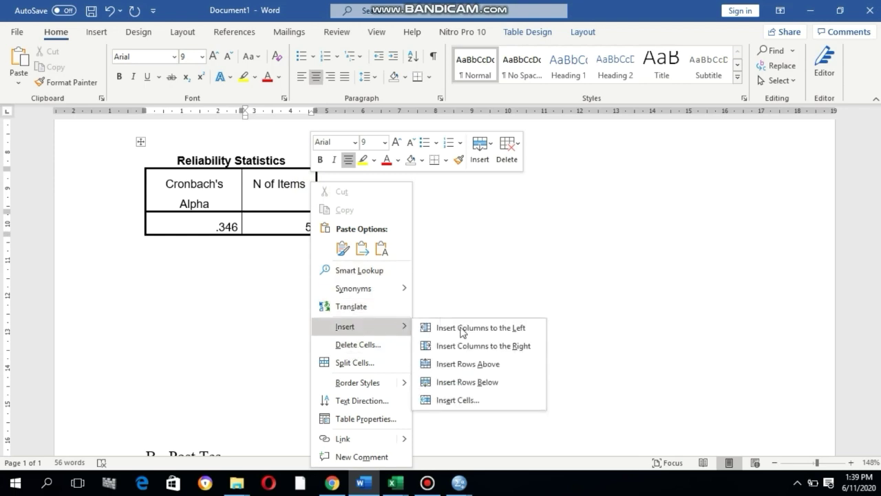
left_click(478, 345)
left_click(357, 196)
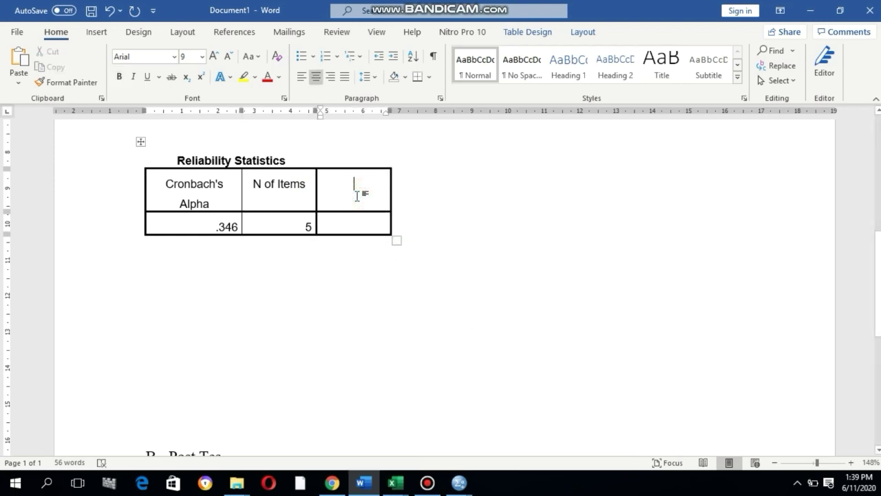
type("Keterangan")
left_click(348, 223)
Add a leading zero to the Cronbach's Alpha value in the Pretes table, making it 0.346
scroll(347, 225, "up", 3)
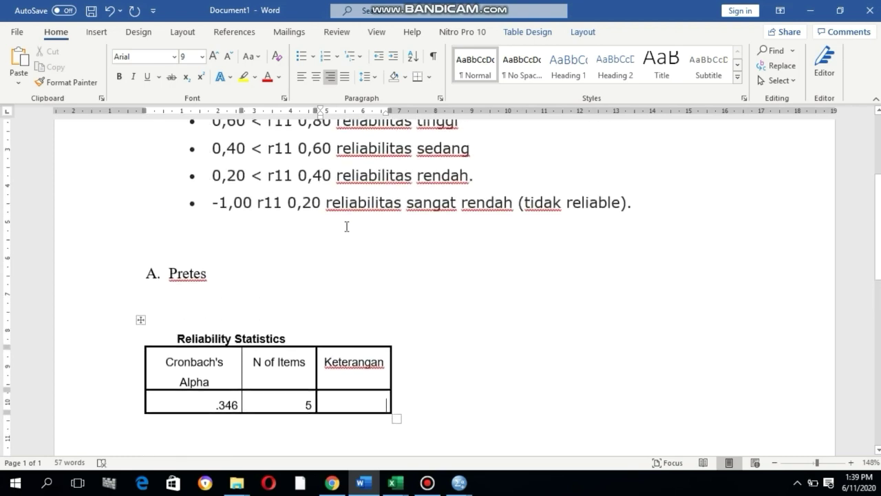
left_click(213, 407)
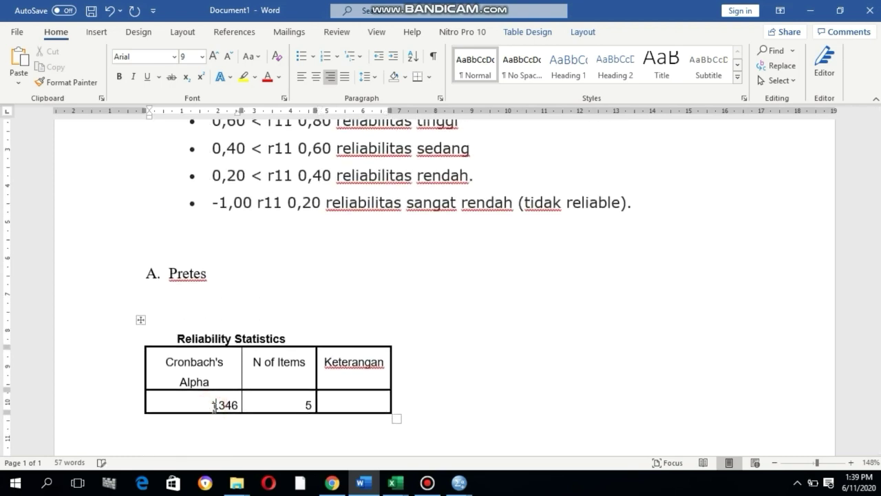
type("0")
Copy "reliabilitas rendah" from the 0,20 to 0,40 category in the Guilford list into the empty Keterangan cell
scroll(394, 206, "up", 3)
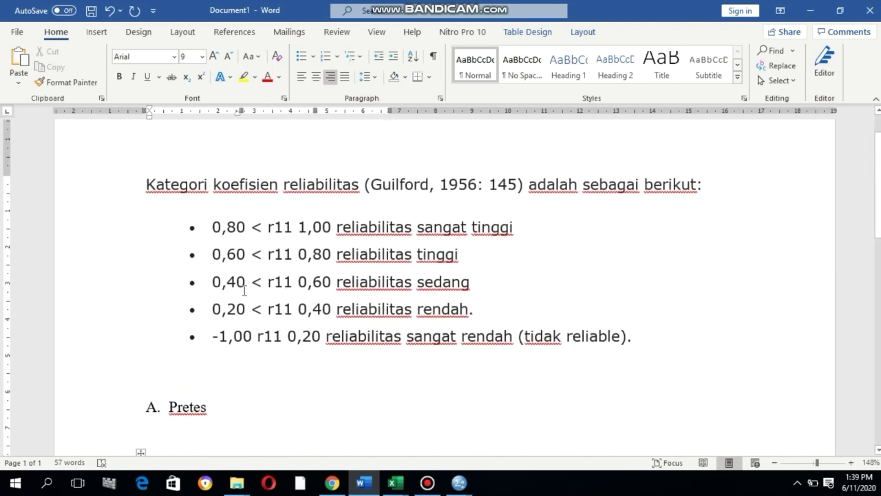
scroll(244, 291, "down", 1)
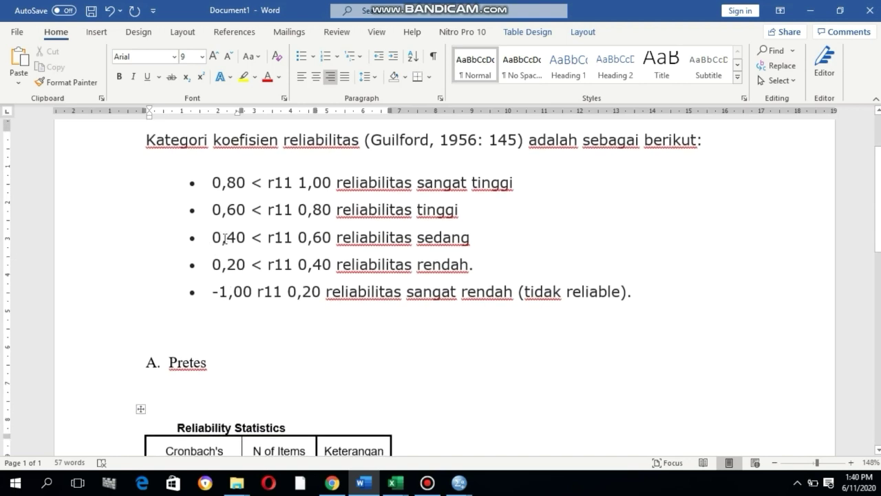
scroll(250, 312, "down", 3)
scroll(234, 285, "up", 3)
left_click_drag(337, 265, 468, 265)
scroll(377, 361, "down", 5)
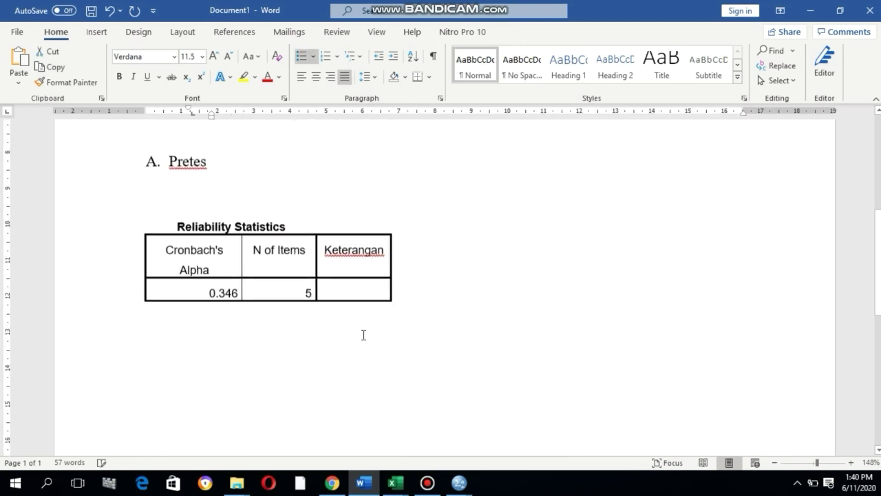
left_click(352, 184)
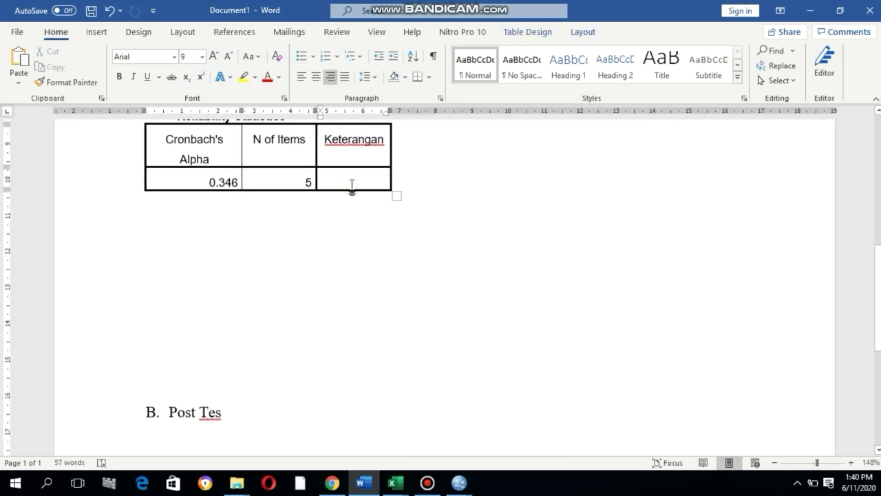
key("ctrl+v")
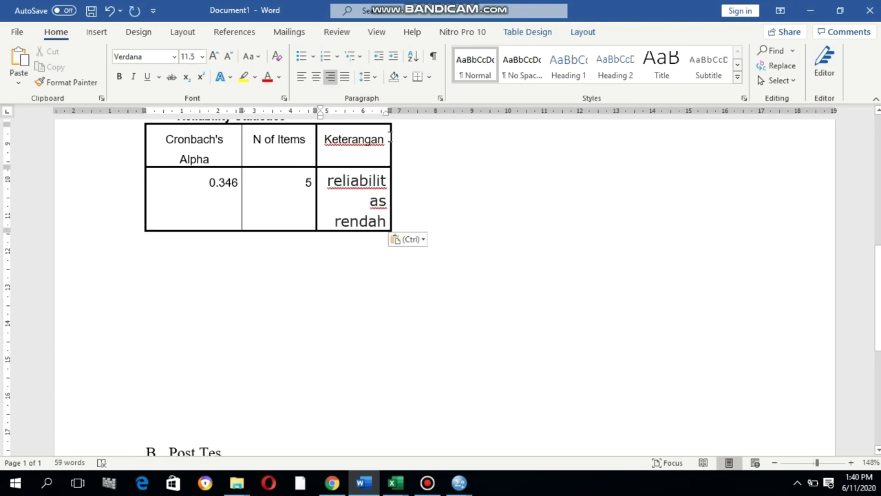
Widen the Keterangan column by its outer border and centre the text "reliabilitas rendah" in its cell
left_click_drag(390, 134, 433, 143)
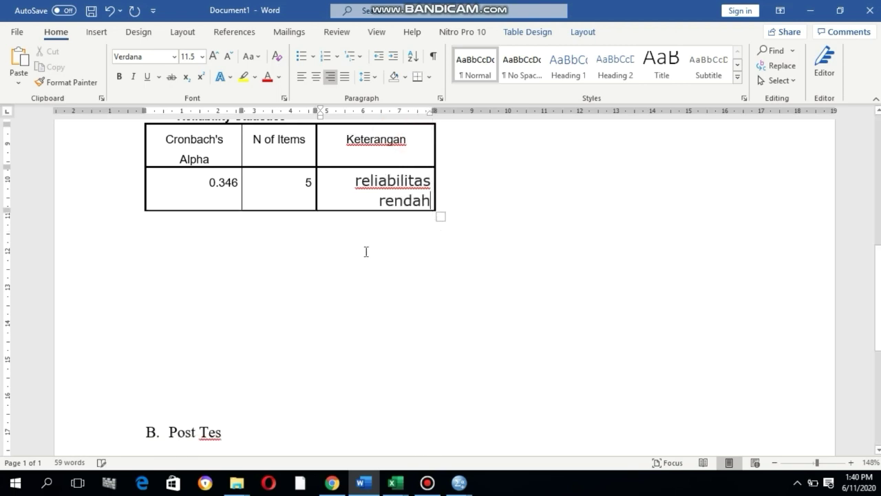
left_click(354, 181)
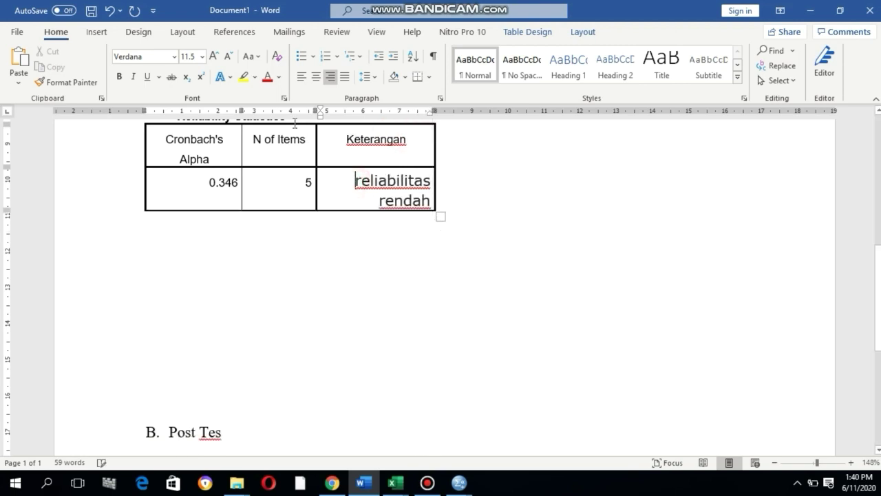
left_click(301, 78)
left_click(315, 76)
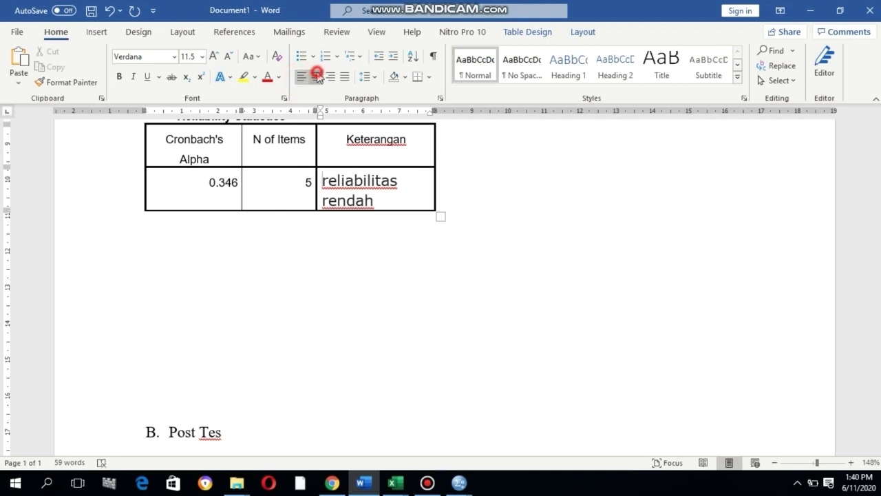
Remove the surplus empty lines between the Pretes table and the Post Tes heading, and place the cursor below that heading
left_click(194, 271)
left_click(180, 256)
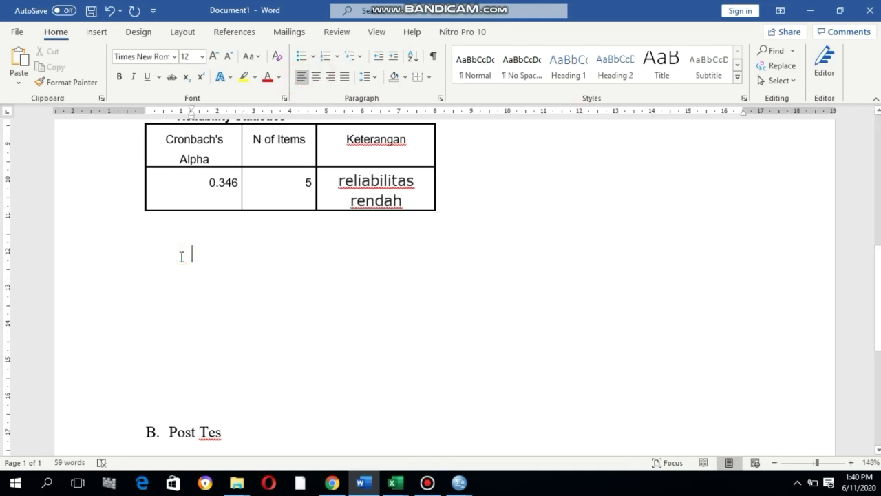
key("Delete")
key("Delete")
key("Delete")
key("Delete")
key("Delete")
key("Delete")
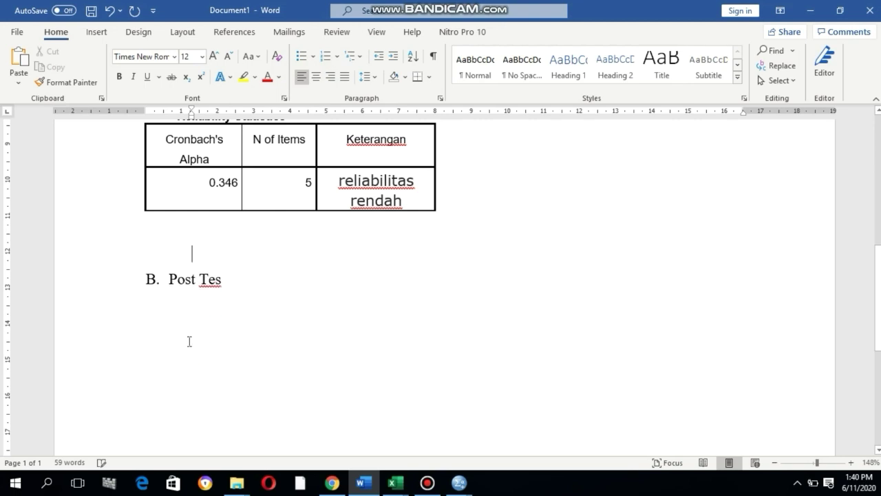
left_click(188, 335)
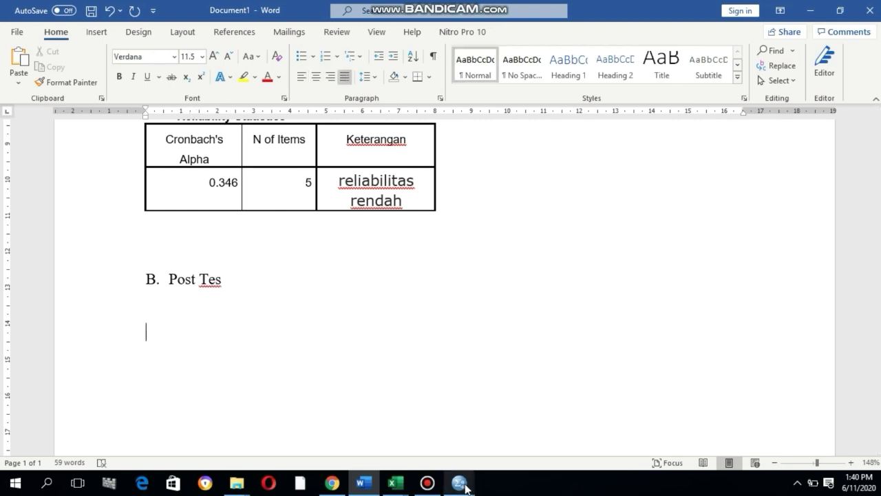
Clear the Pretes scores of all 40 cases in Soal_1 to Soal_5 in the SPSS Data Editor and return to the first cell
mouse_move(459, 484)
left_click(398, 429)
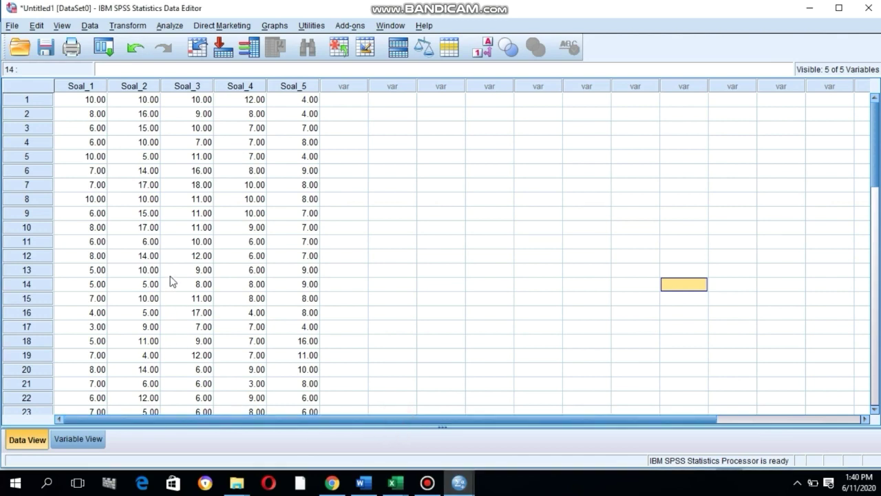
left_click(95, 102)
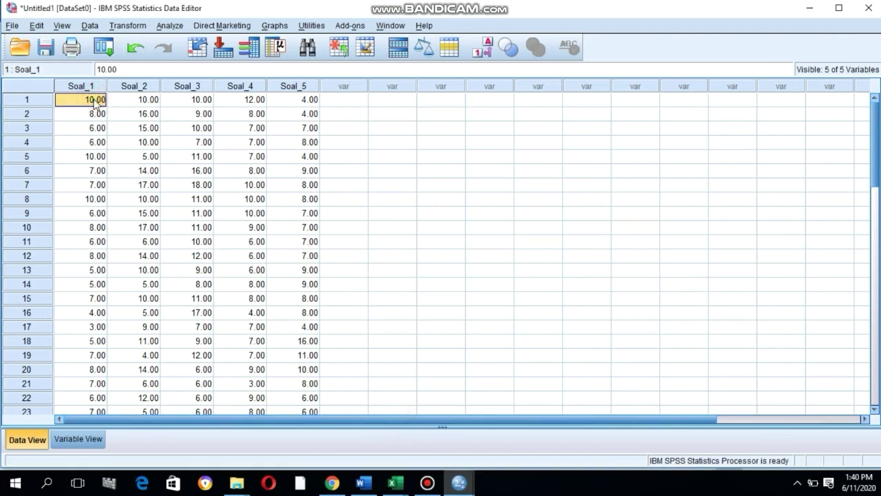
key("shift+Right")
key("shift+Right")
key("shift+Right")
key("shift+Right")
key("shift+Down")
key("shift+Down")
key("shift+Down")
key("shift+Down")
key("shift+Down")
key("shift+Down")
key("shift+Down")
key("shift+Down")
key("shift+Down")
key("shift+Down")
key("shift+Down")
key("shift+Down")
key("shift+Down")
key("shift+Down")
key("shift+Down")
key("shift+Down")
key("shift+Down")
key("shift+Down")
key("shift+Down")
key("shift+Down")
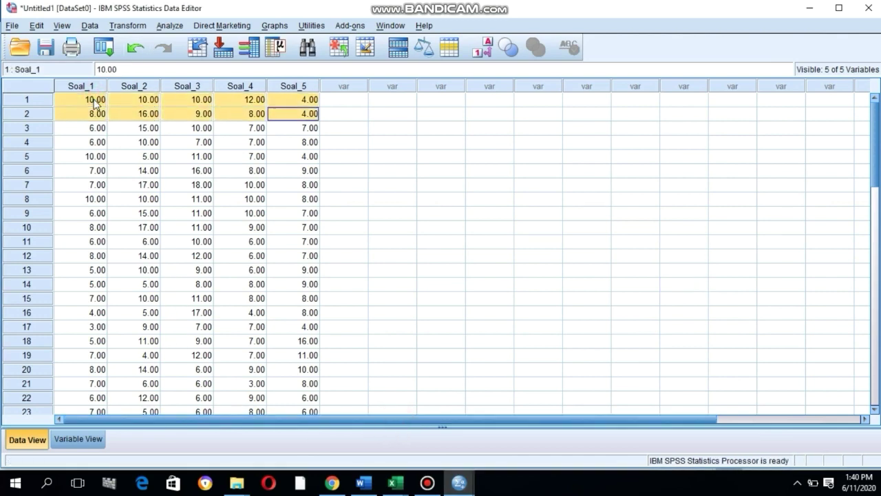
key("shift+Down")
key("shift+Down")
key("shift+Down")
key("shift+Down")
key("shift+Down")
key("shift+Down")
key("shift+Down")
key("shift+Down")
key("shift+Down")
key("shift+Down")
key("shift+Down")
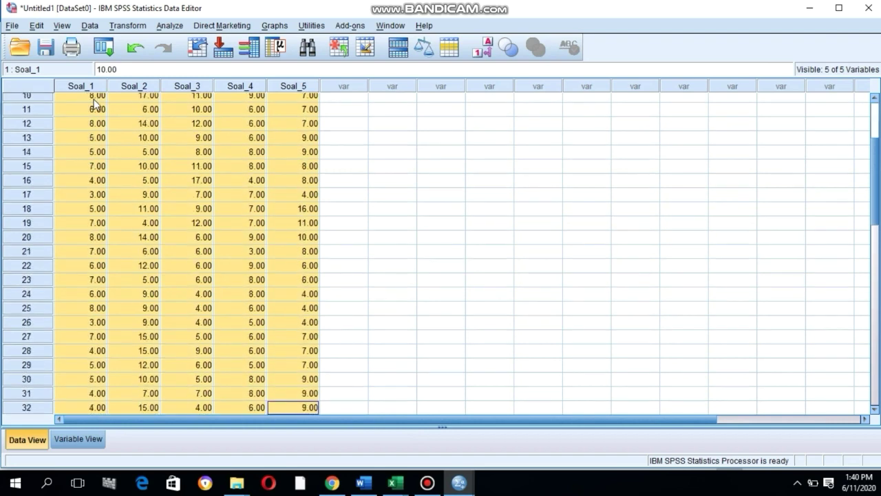
key("shift+Down")
key("shift+Down")
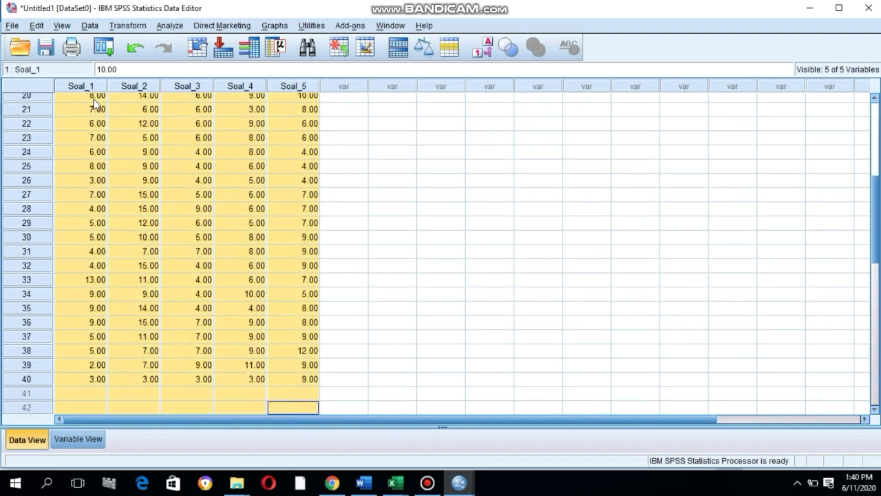
key("shift+Up")
key("shift+Up")
key("Delete")
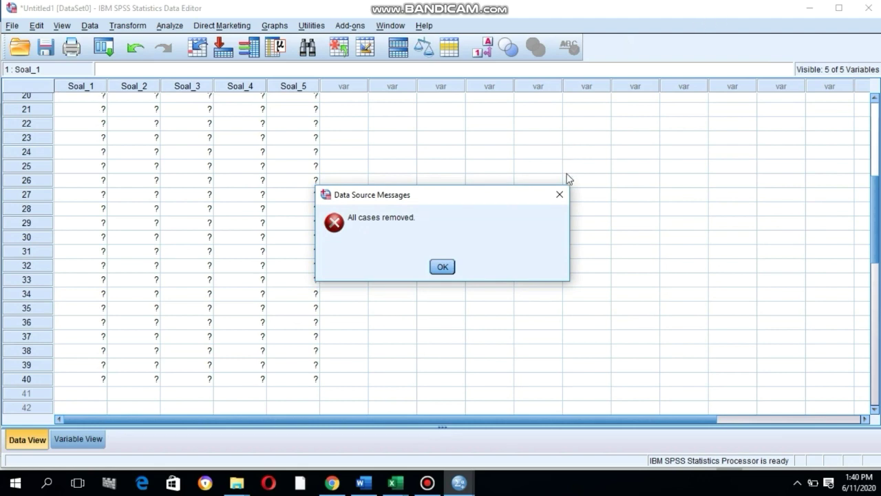
left_click(561, 196)
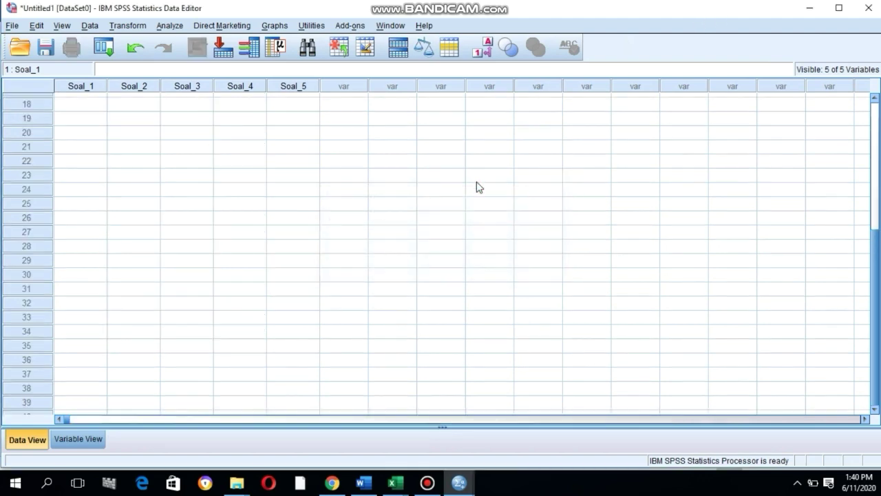
scroll(101, 112, "up", 4)
key("ctrl+Home")
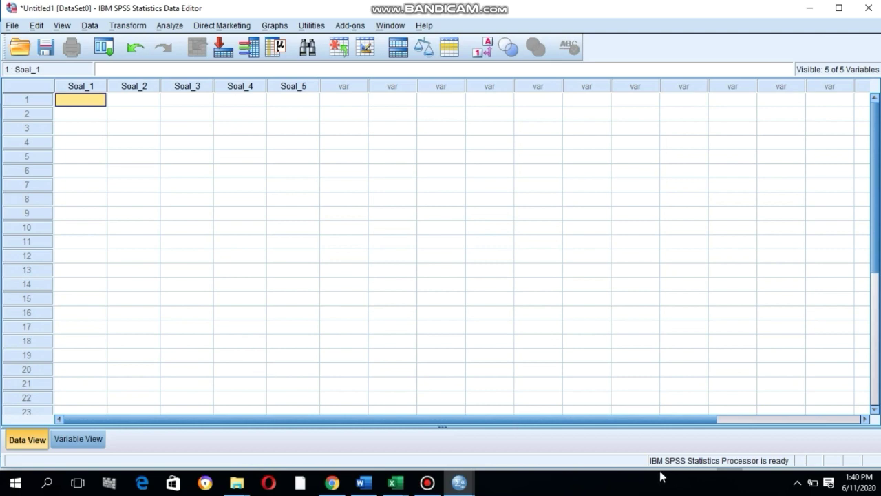
In the Excel workbook Book1, copy the postes scores for Soal 1 to Soal 5, students 1 to 40, without headers
mouse_move(396, 482)
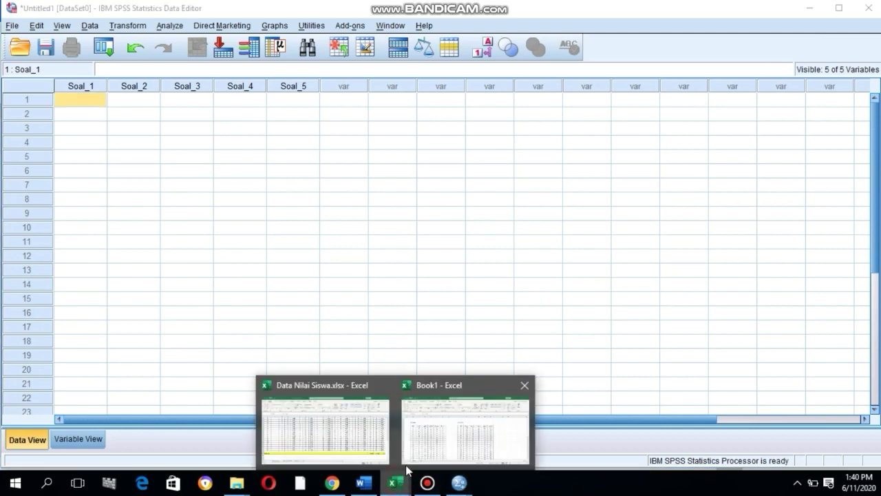
left_click(452, 454)
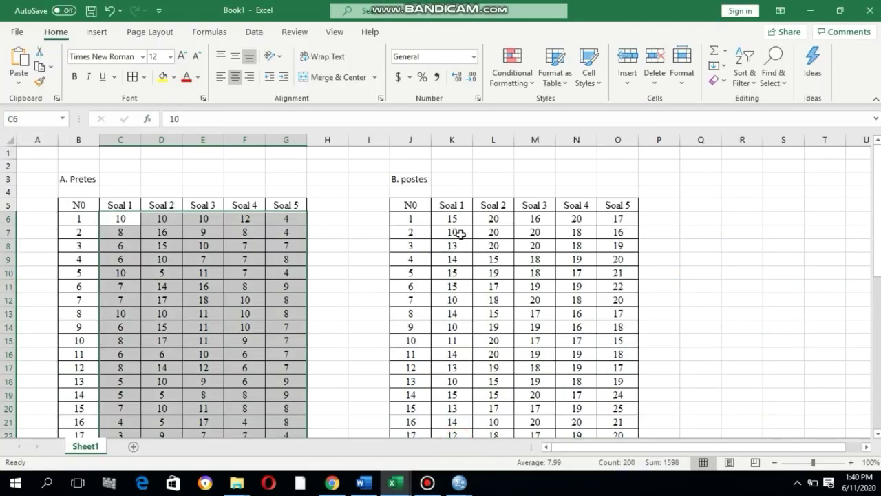
left_click(450, 218)
key("shift+Right")
key("shift+Right")
key("shift+Right")
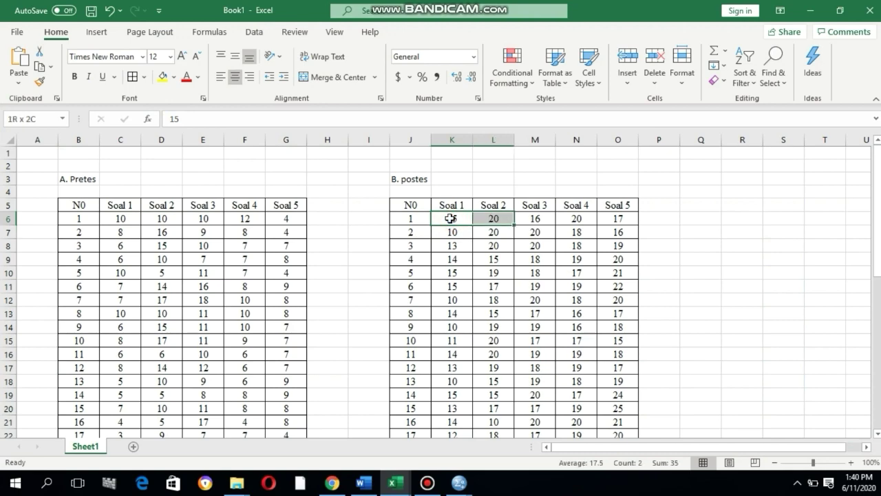
key("shift+Right")
key("shift+Down")
key("shift+Down")
key("shift+Down")
key("shift+Down")
key("shift+Down")
key("shift+Down")
key("shift+Down")
key("shift+Down")
key("shift+Down")
key("shift+Down")
key("shift+Down")
key("shift+Down")
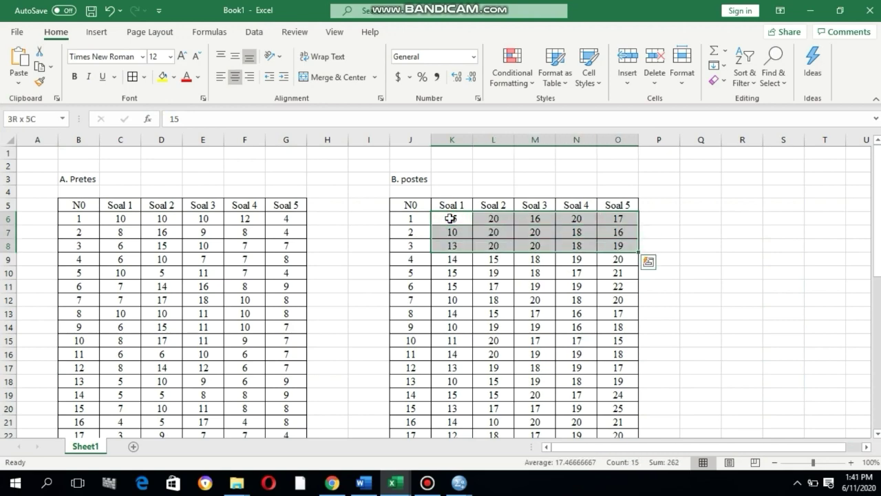
key("shift+Down")
key("shift+Down")
key("shift+Down")
key("shift+Down")
key("shift+Down")
key("shift+Down")
key("shift+Down")
key("shift+Down")
key("shift+Down")
key("shift+Down")
key("shift+Down")
key("shift+Down")
key("shift+Down")
key("shift+Down")
key("shift+Down")
key("shift+Down")
key("shift+Down")
key("shift+Down")
key("shift+Down")
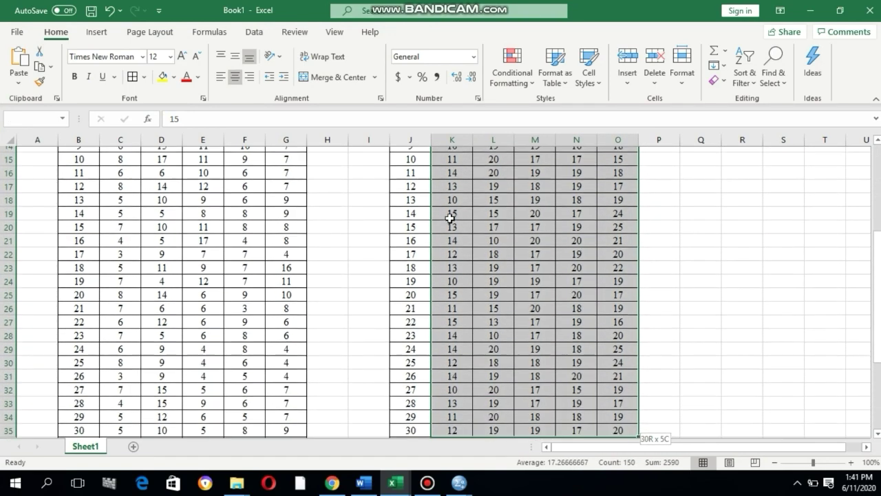
key("shift+Down")
key("shift+Down")
key("shift+Down")
key("shift+Down")
key("shift+Down")
key("shift+Down")
key("shift+Down")
key("shift+Down")
key("shift+Down")
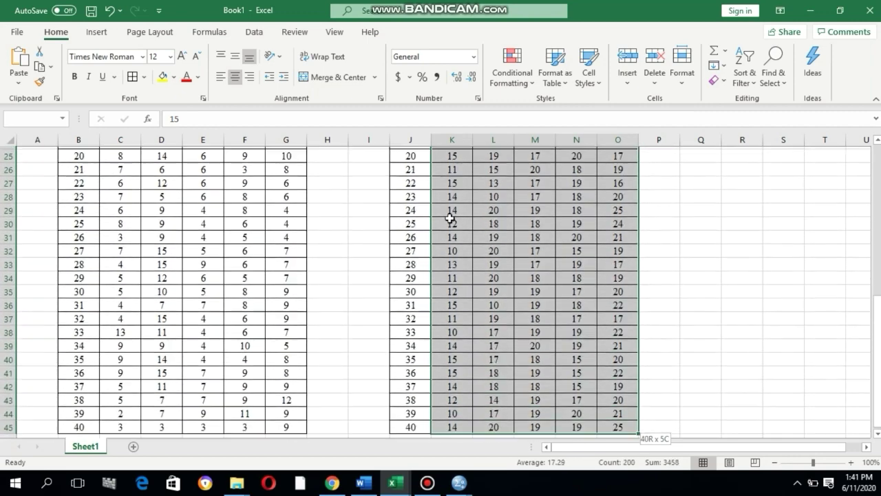
key("shift+Up")
key("ctrl+c")
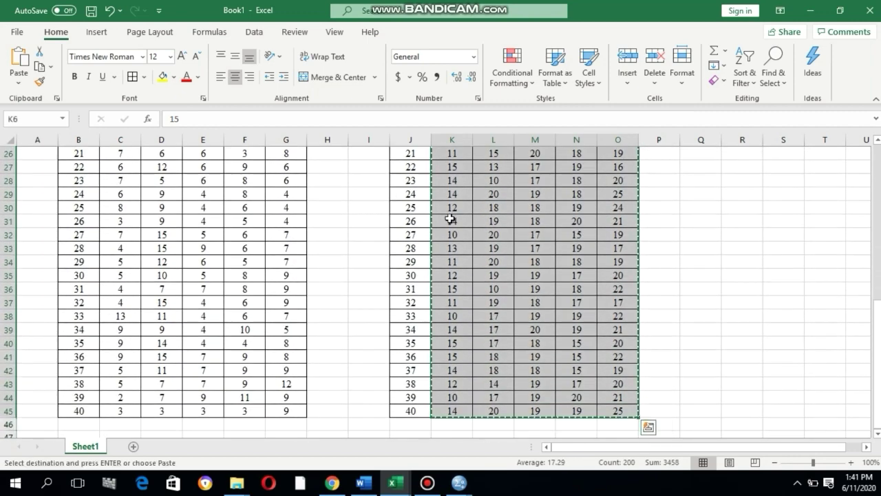
Paste the copied postes scores into the empty SPSS Data Editor, starting at case 1 of Soal_1
left_click(460, 483)
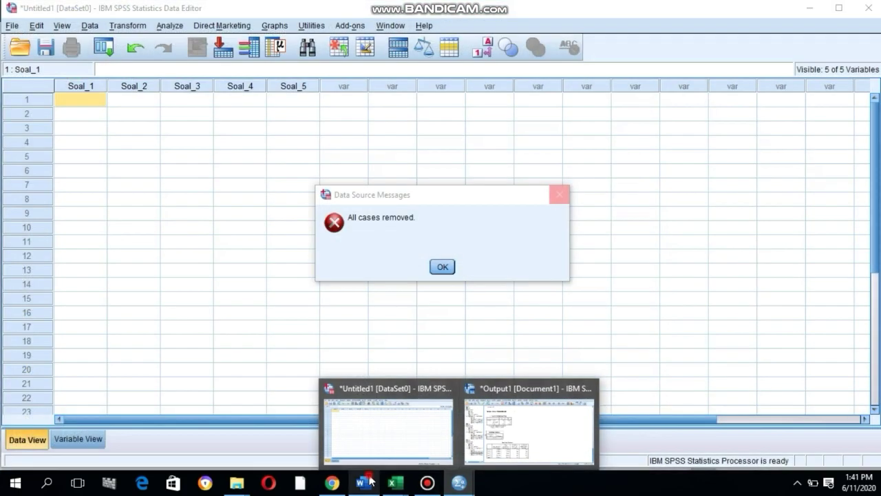
left_click(364, 483)
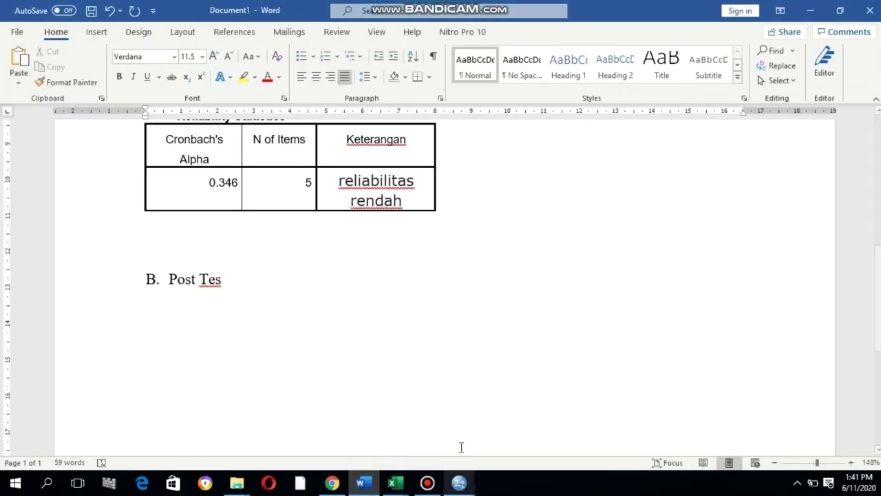
left_click(460, 483)
left_click(382, 421)
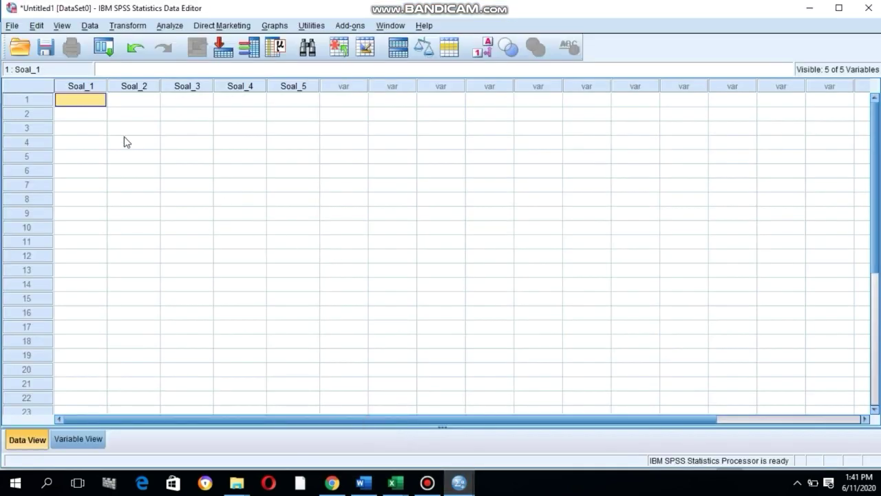
key("ctrl+v")
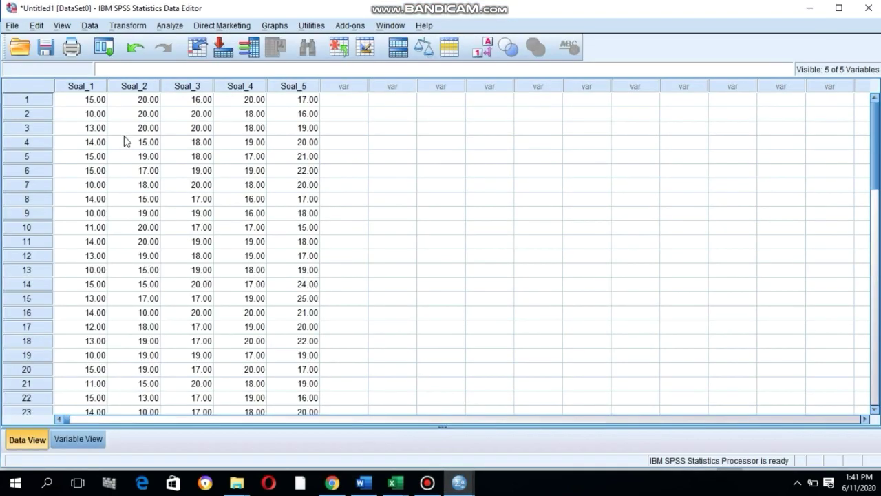
Run the Reliability Analysis on Soal_1 to Soal_5 with the Alpha model and the Scale if item deleted statistic
left_click(169, 27)
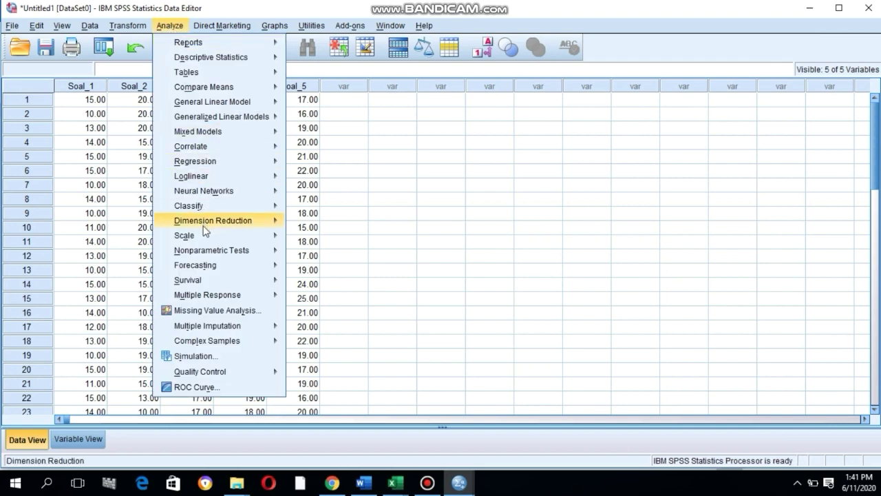
mouse_move(199, 235)
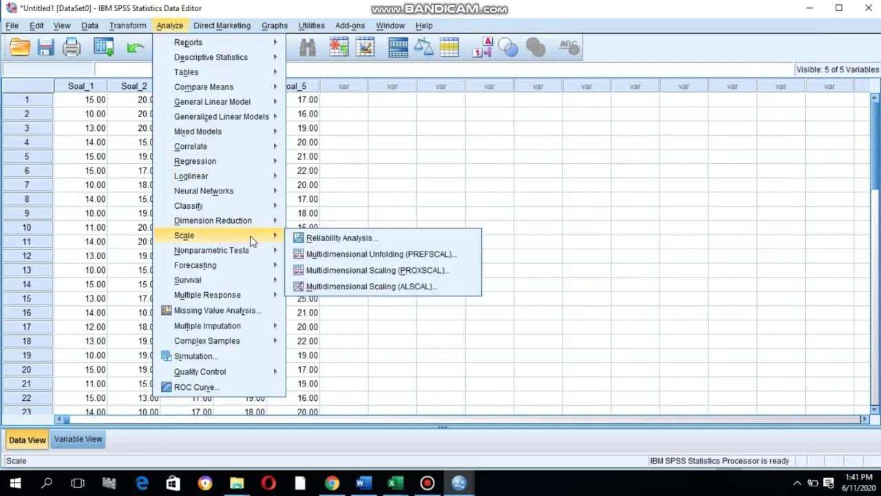
left_click(326, 238)
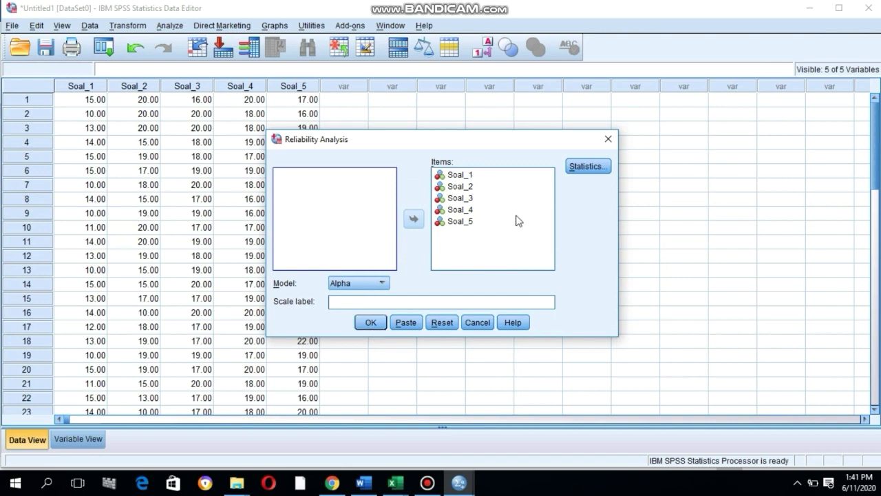
left_click(576, 166)
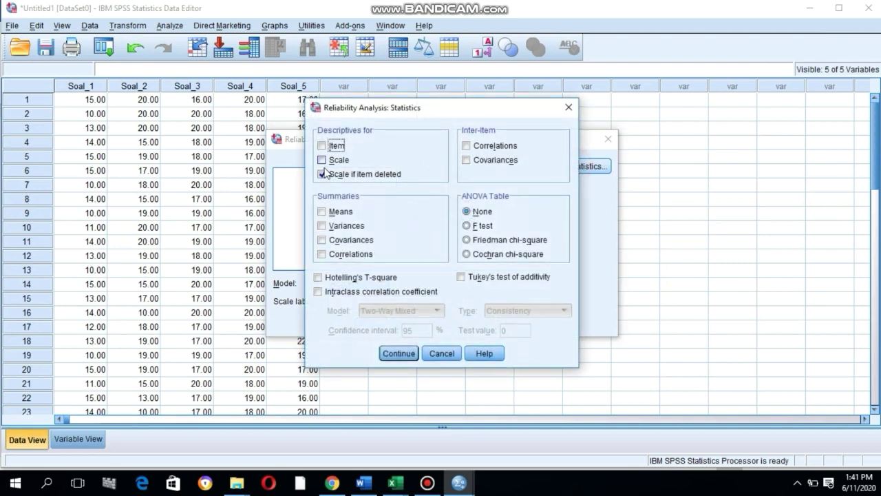
left_click(400, 355)
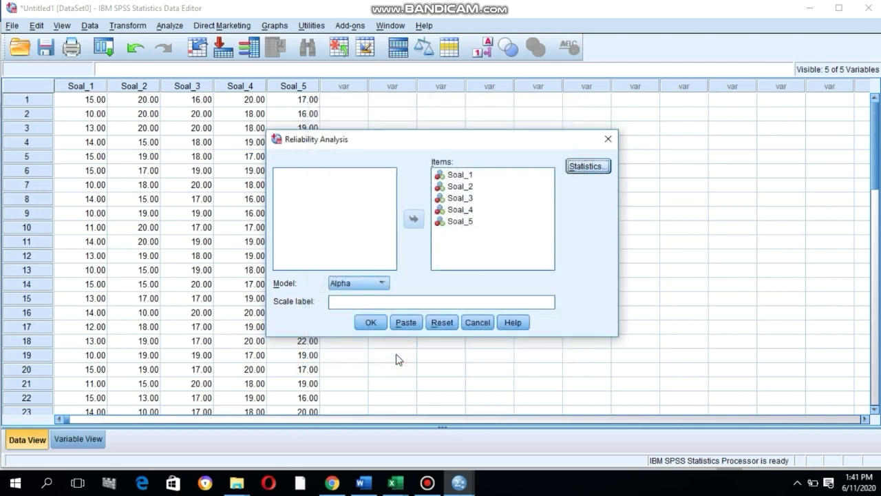
left_click(376, 324)
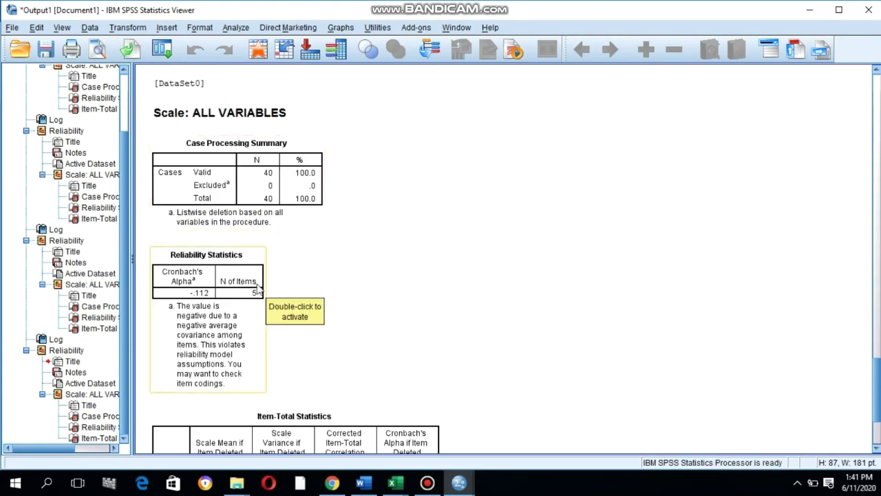
Copy the newest Reliability Statistics table from the SPSS output into the Word document below the Post Tes heading
left_click(218, 284)
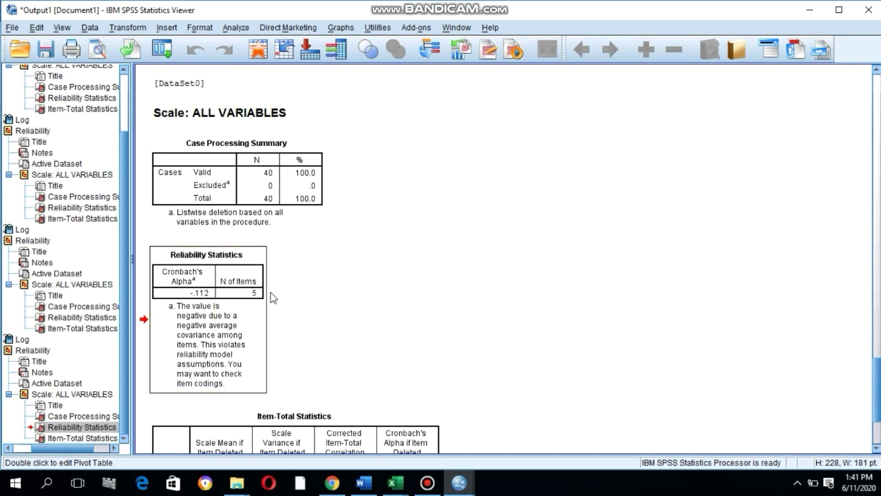
right_click(219, 273)
left_click(238, 297)
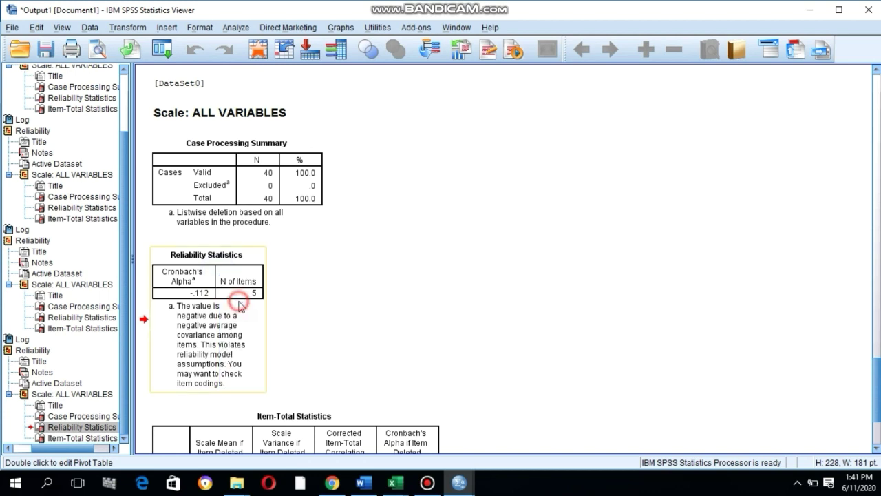
left_click(364, 483)
key("ctrl+v")
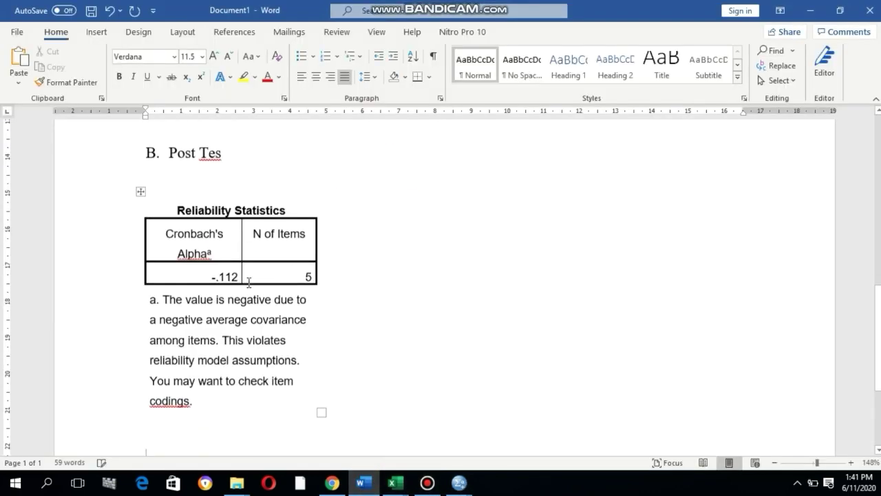
Insert a new column to the right of N of Items in the Post Tes reliability table
scroll(255, 282, "up", 1)
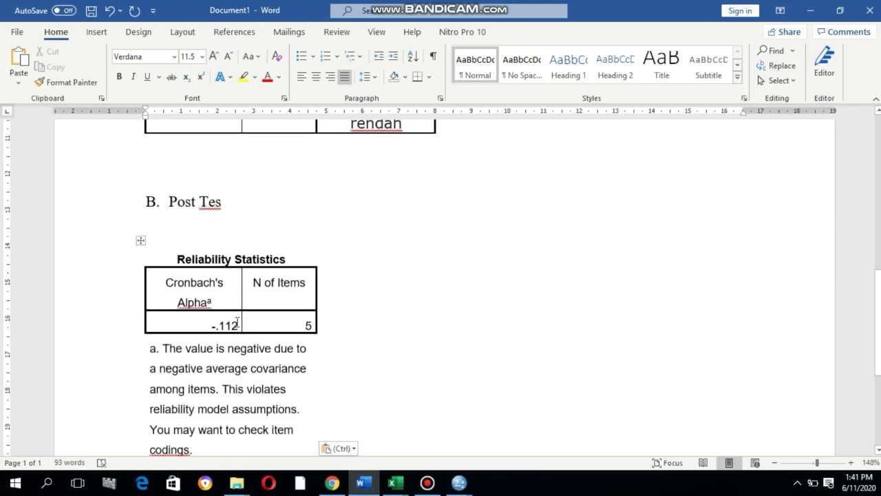
left_click(311, 283)
right_click(310, 283)
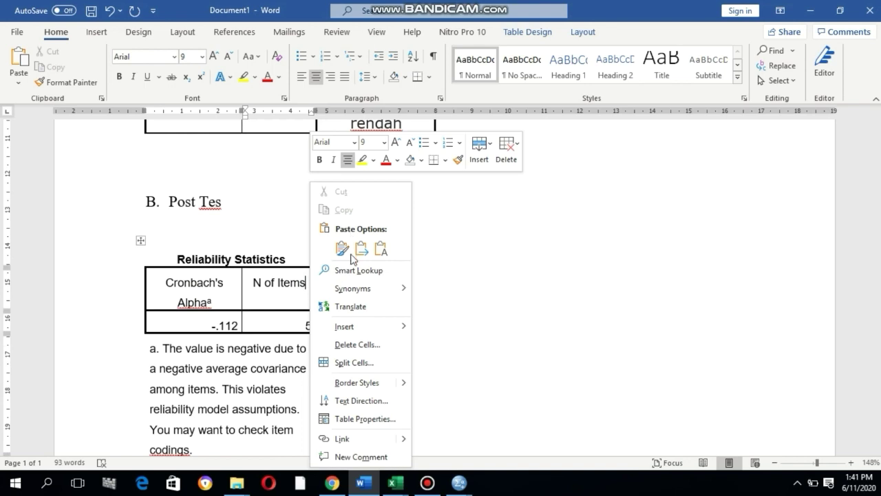
mouse_move(364, 327)
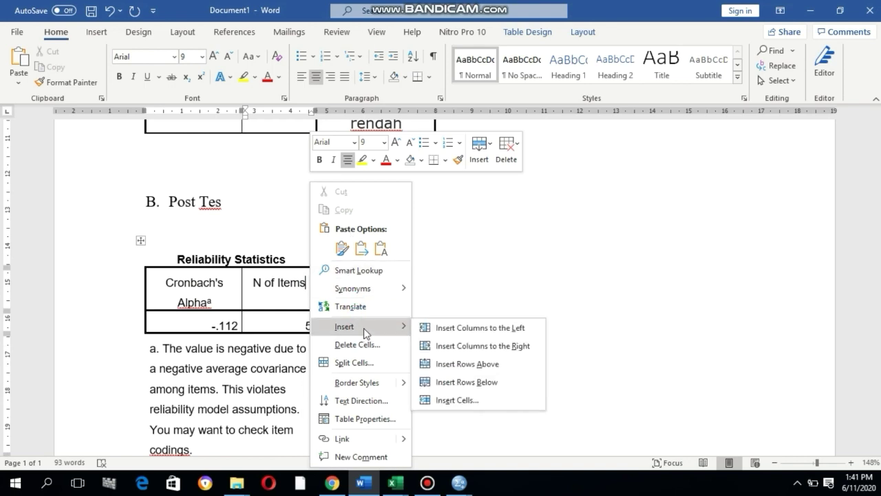
left_click(486, 345)
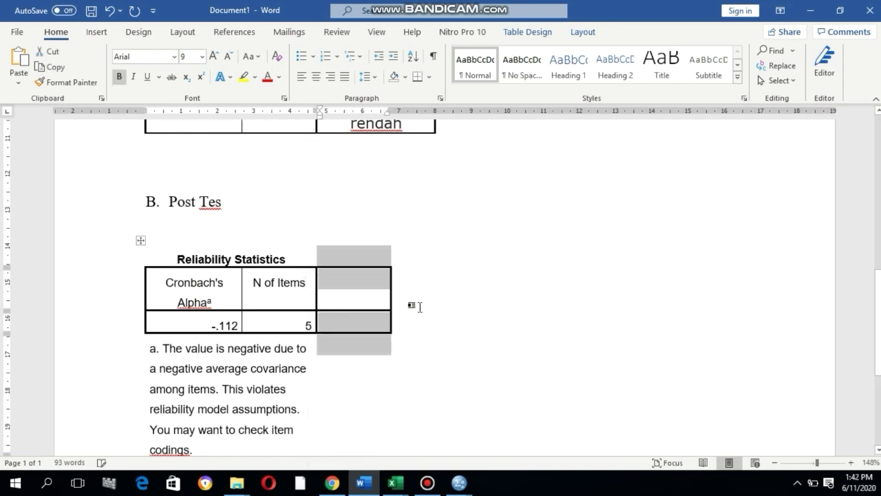
Copy the header "Keterangan" from the Pretes table into the empty header cell of the Post Tes table
scroll(354, 301, "up", 3)
left_click_drag(339, 288, 413, 304)
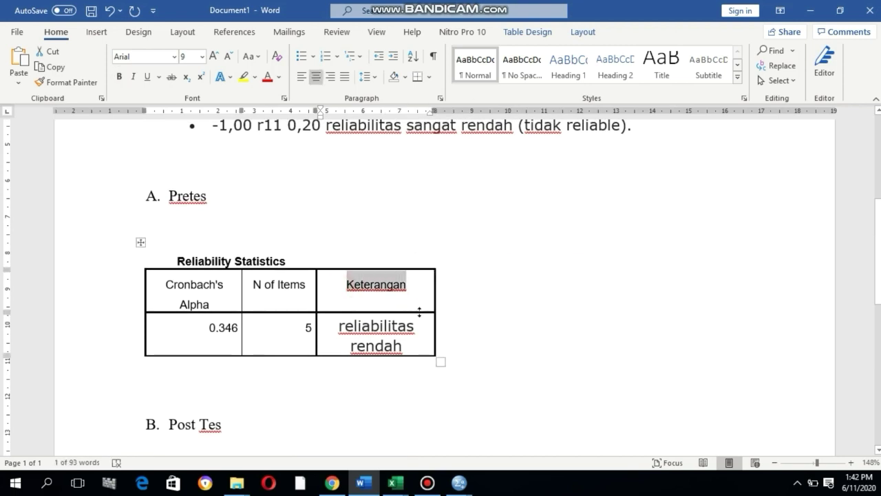
scroll(401, 322, "down", 2)
left_click(355, 335)
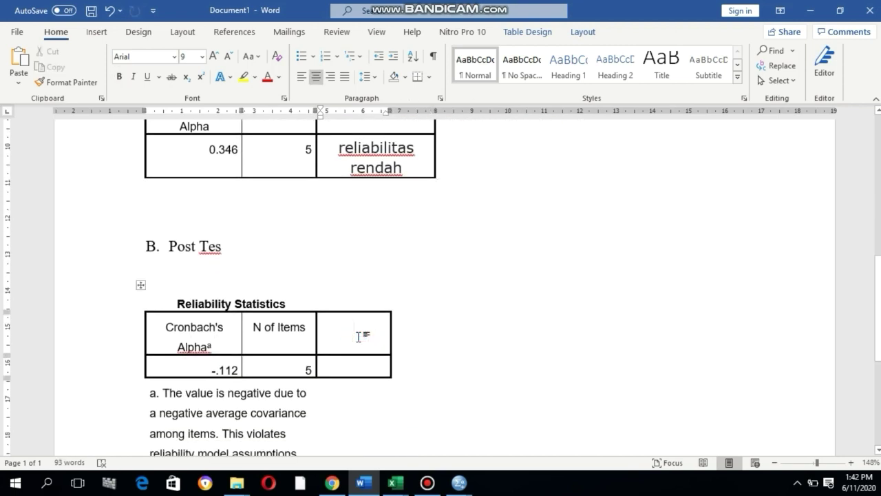
key("ctrl+v")
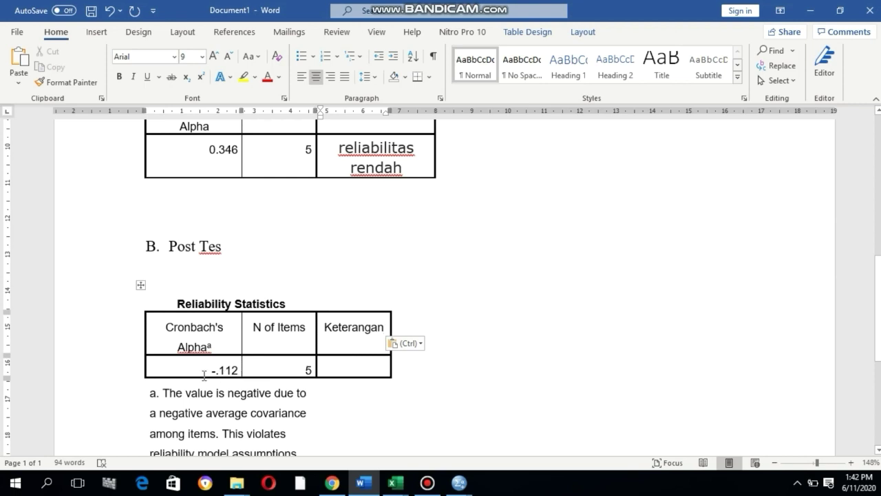
Copy the phrase "tidak reliable" from the lowest category, -1,00 to 0,20, in the Guilford reliability list
scroll(241, 358, "up", 5)
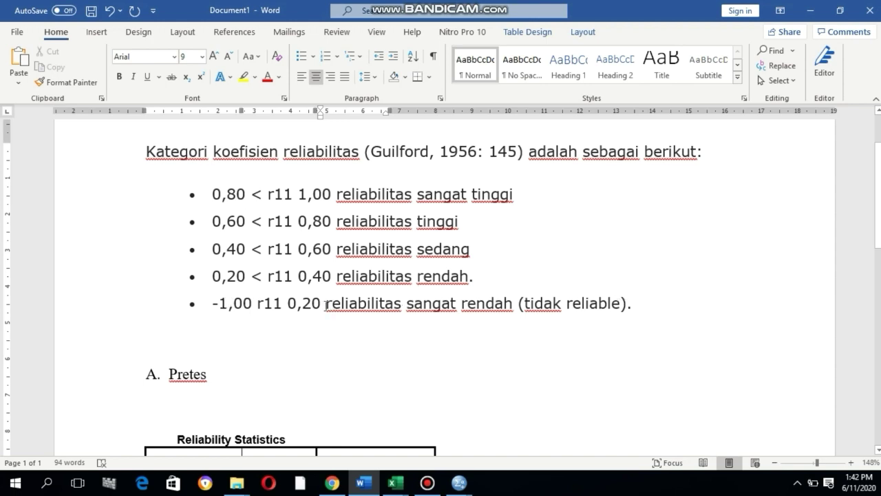
left_click_drag(325, 304, 632, 305)
left_click(580, 346)
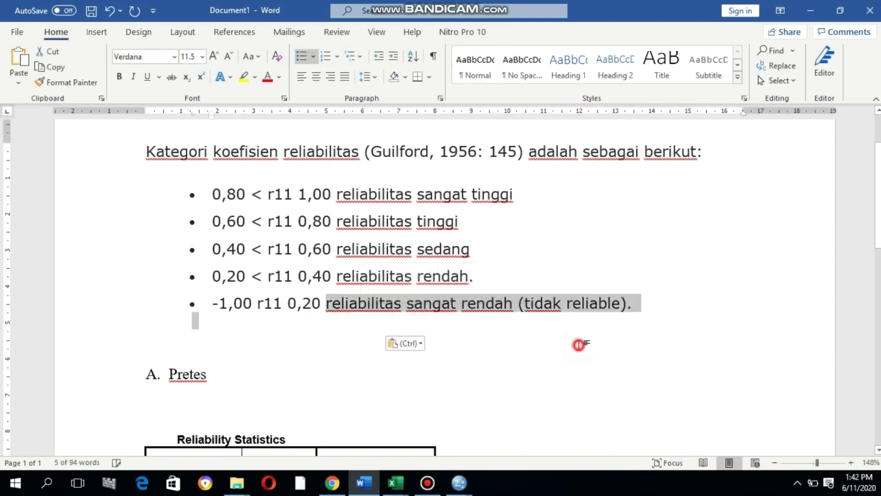
left_click_drag(526, 303, 619, 304)
key("ctrl+c")
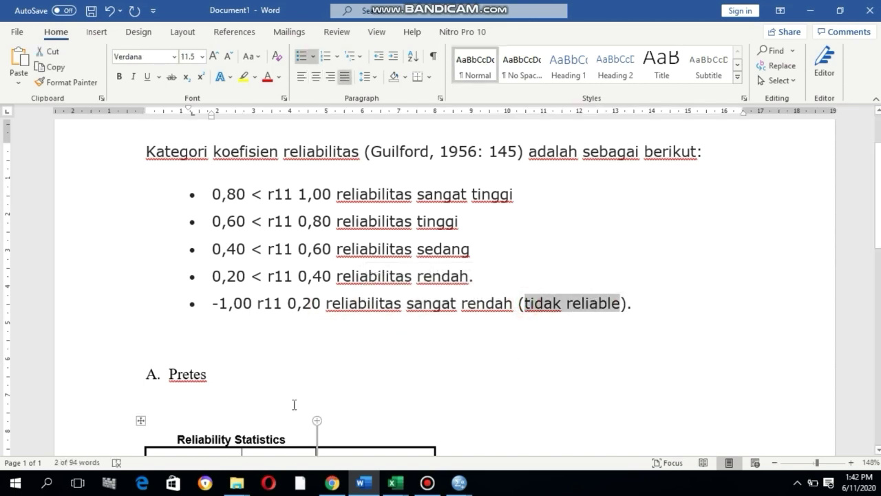
Paste "tidak reliable" into the empty Keterangan cell of the Post Tes table and widen that column to match the Pretes table
left_click(365, 483)
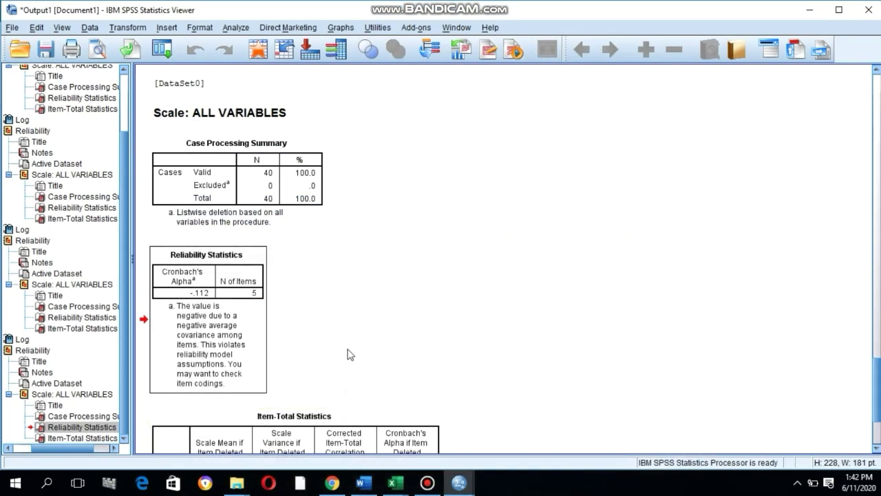
left_click(364, 483)
scroll(362, 385, "down", 3)
scroll(358, 375, "down", 6)
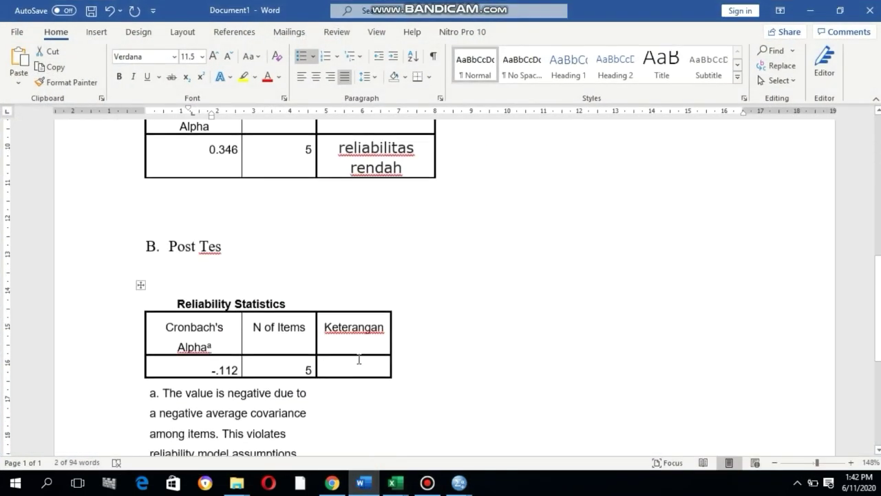
left_click(354, 368)
key("ctrl+v")
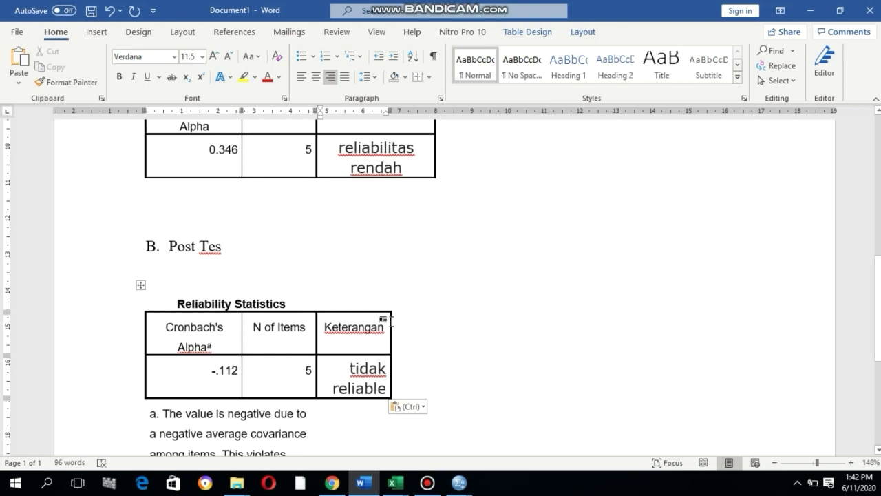
left_click_drag(390, 320, 436, 322)
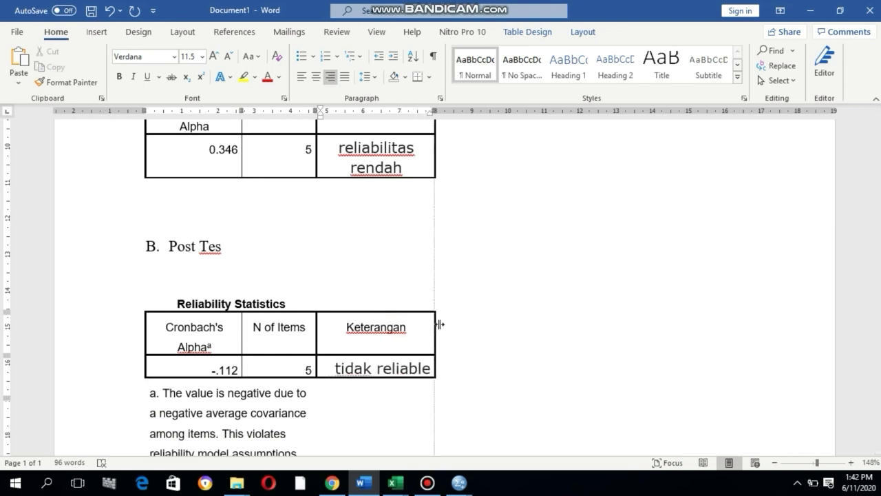
scroll(466, 356, "down", 3)
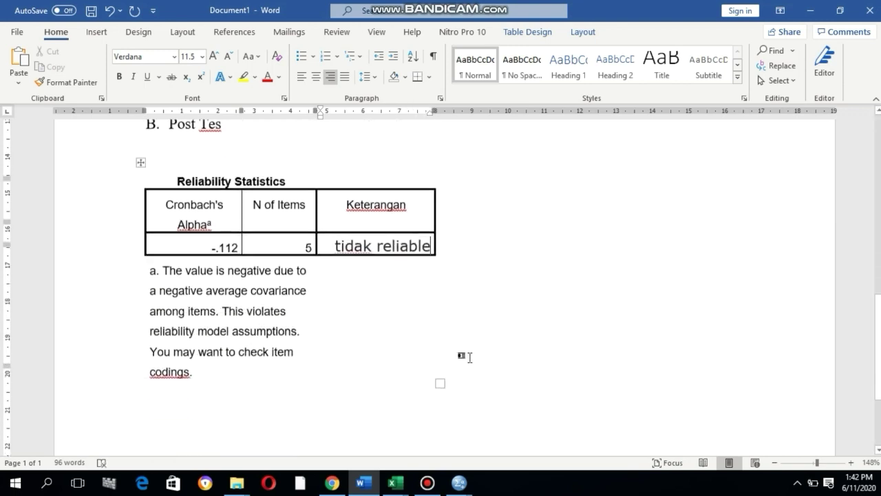